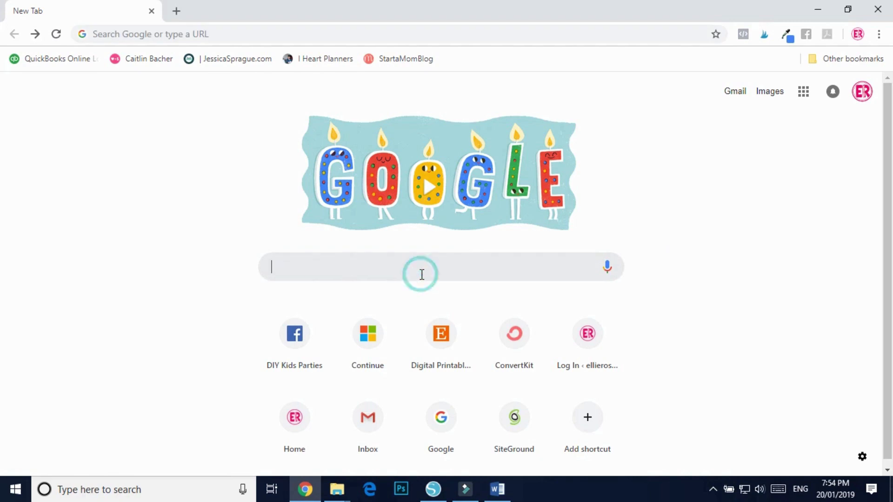
- Search the web for SILHOUETTE STUDIO and open Silhouette America's software downloads page
{"action": "type", "text": "SILHOUETTE STU"}
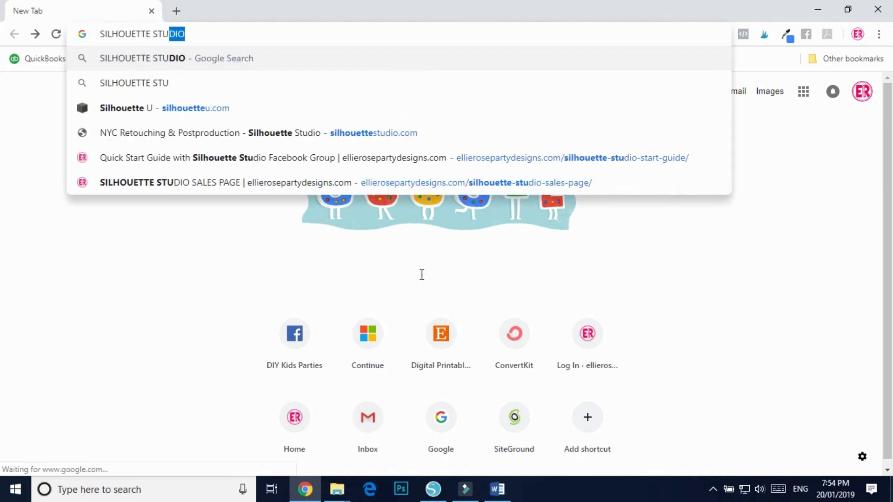
{"action": "key", "text": "Return"}
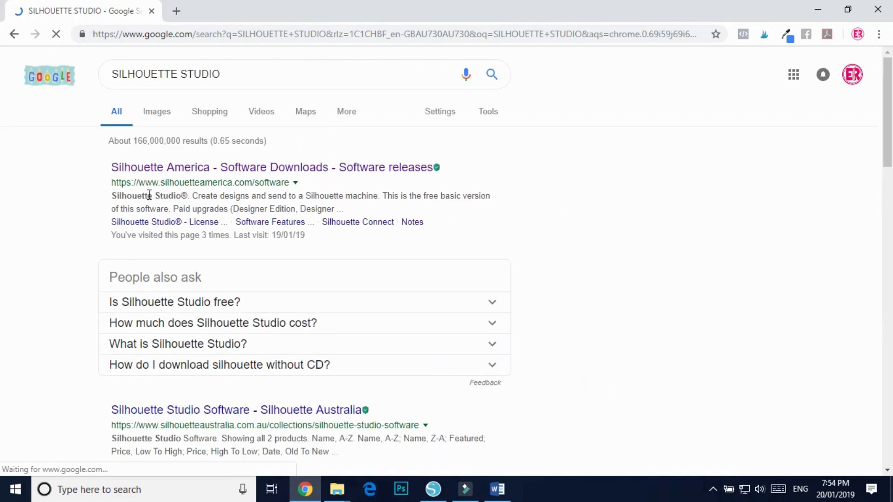
{"action": "left_click", "coordinate": [194, 173]}
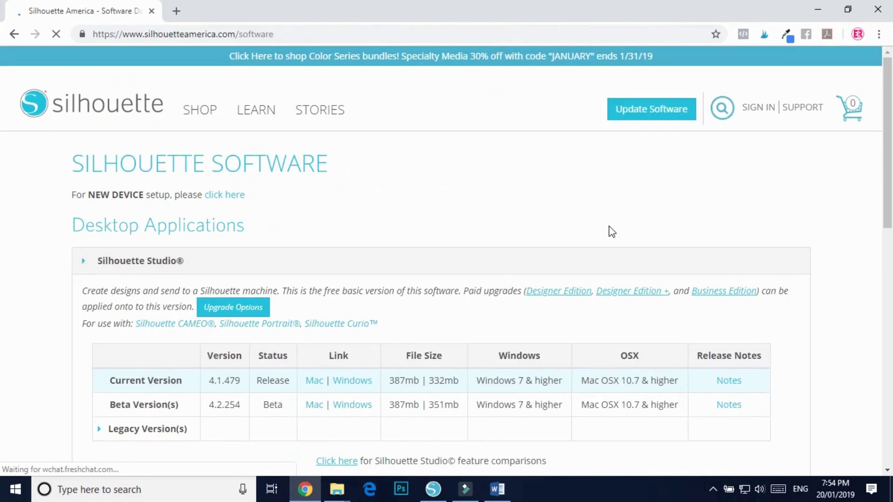
{"action": "scroll", "coordinate": [92, 278], "scroll_direction": "down", "scroll_amount": 1}
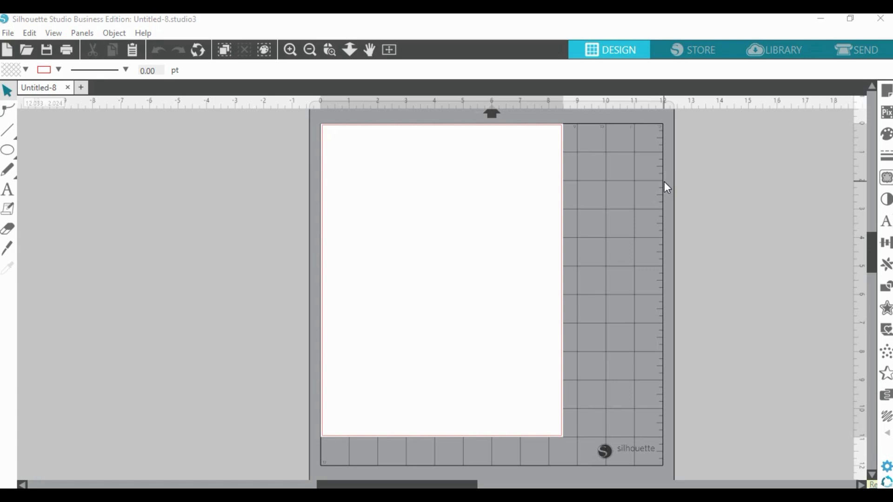
- Set the page size to A4 with landscape orientation for the CAMEO 12 x 12 in cutting mat
{"action": "left_click", "coordinate": [886, 92]}
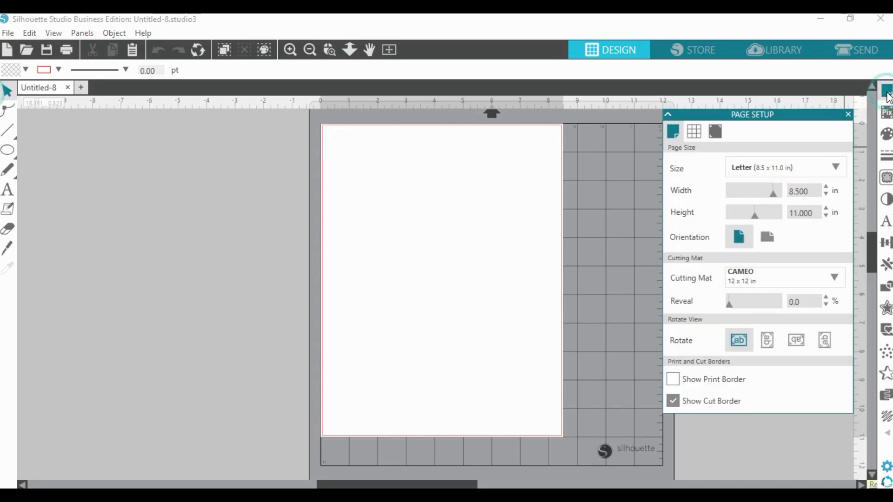
{"action": "left_click", "coordinate": [754, 167]}
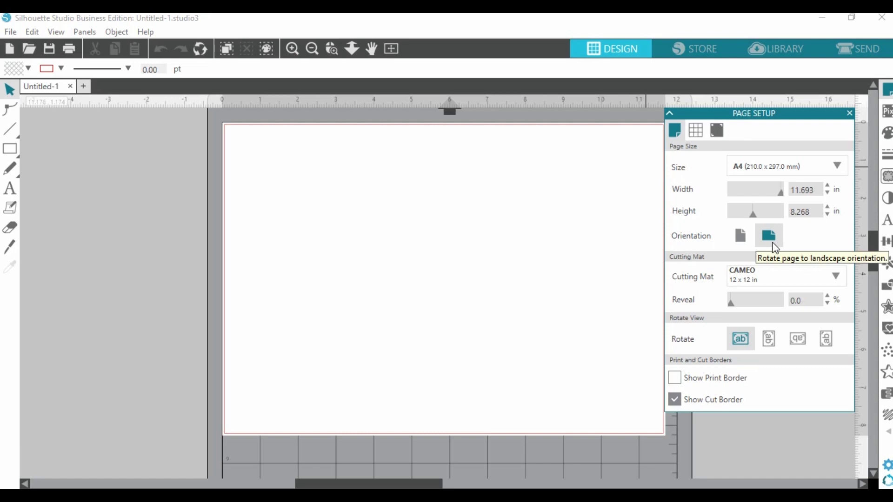
{"action": "left_click", "coordinate": [849, 113]}
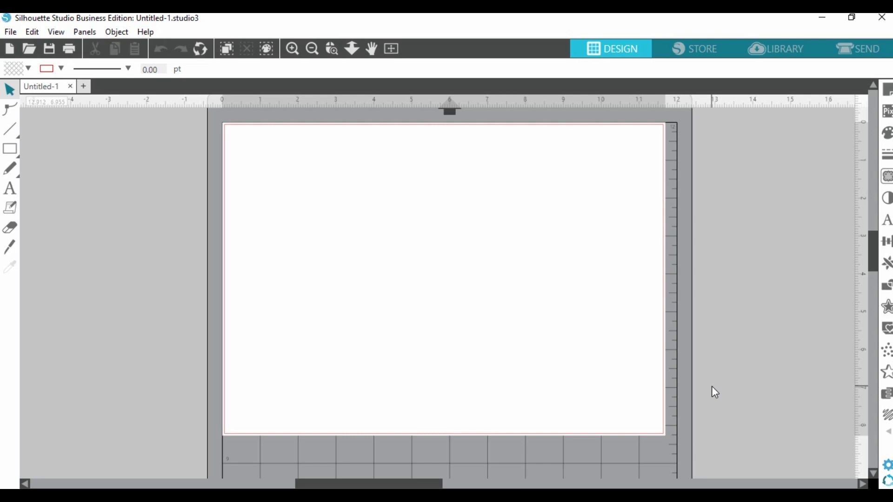
{"action": "scroll", "coordinate": [715, 392], "scroll_direction": "up", "scroll_amount": 1}
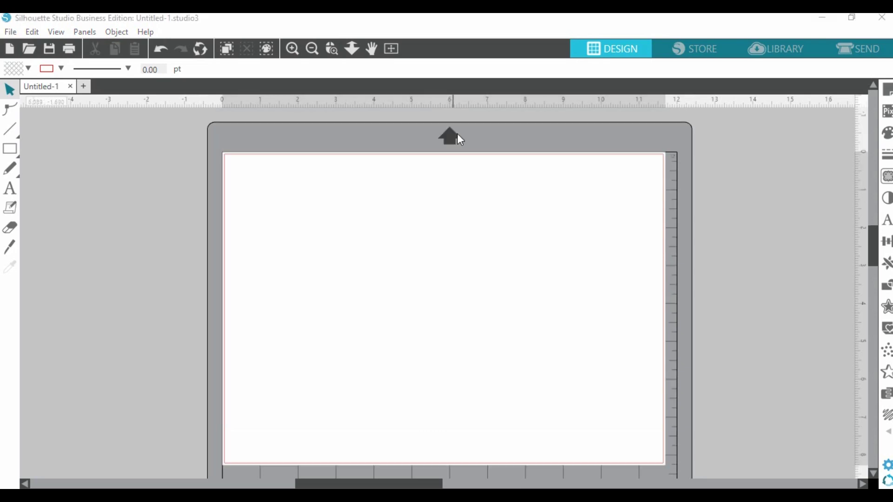
- Open the design library, dismiss the Silhouette Cloud introduction, and examine the folders in the local user's Library
{"action": "left_click", "coordinate": [787, 54]}
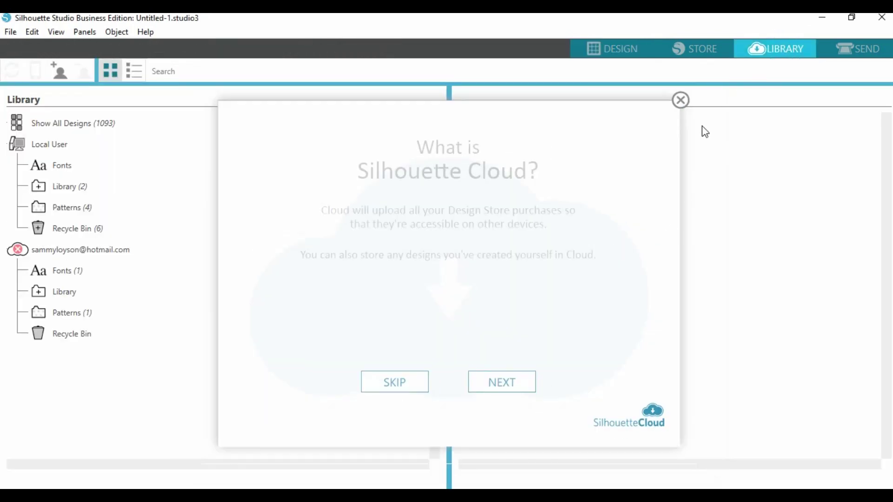
{"action": "left_click", "coordinate": [679, 98]}
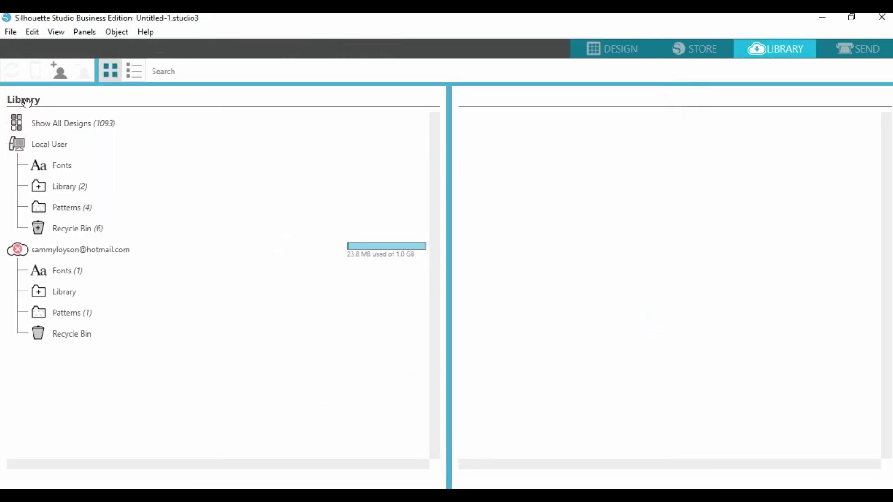
{"action": "left_click", "coordinate": [42, 189]}
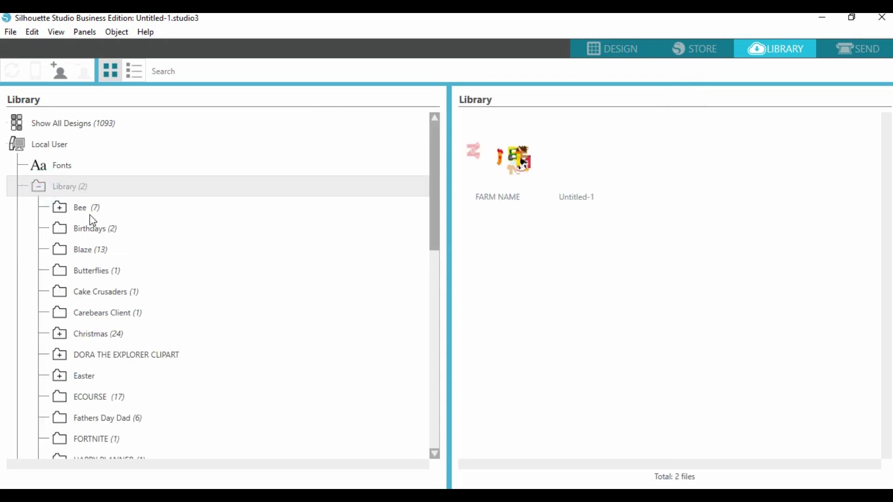
{"action": "scroll", "coordinate": [103, 258], "scroll_direction": "down", "scroll_amount": 3}
{"action": "scroll", "coordinate": [103, 258], "scroll_direction": "down", "scroll_amount": 10}
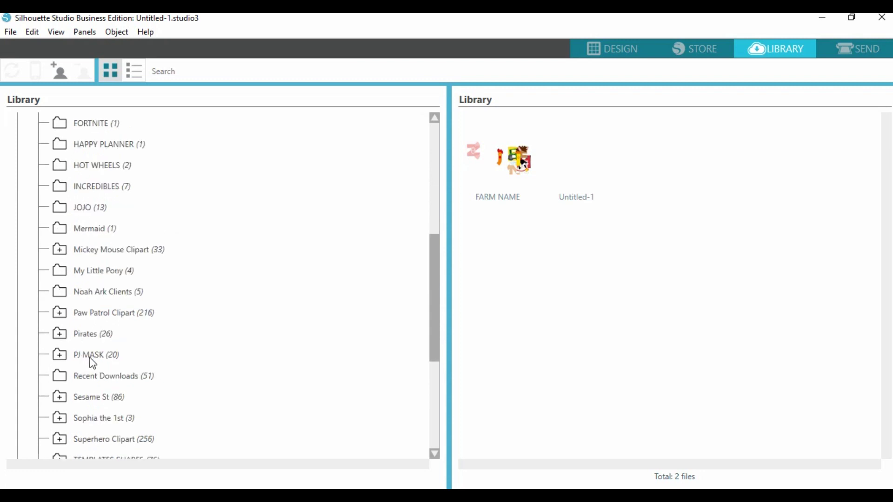
{"action": "scroll", "coordinate": [118, 379], "scroll_direction": "up", "scroll_amount": 10}
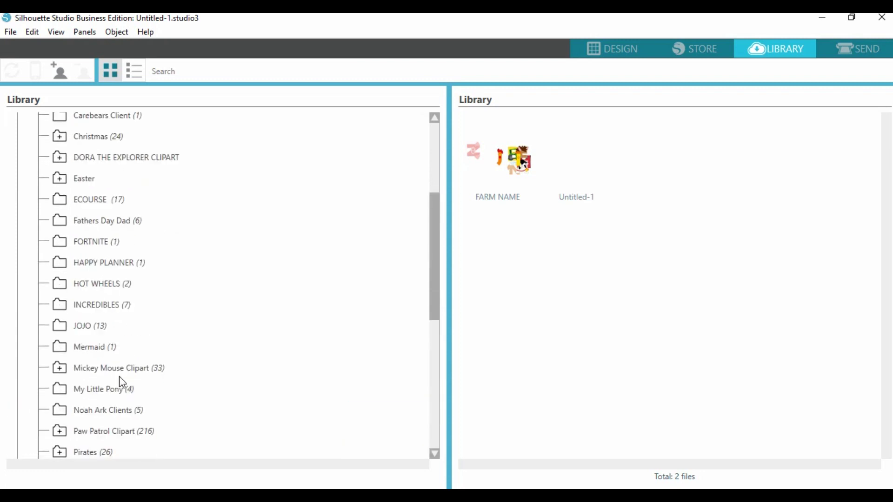
{"action": "scroll", "coordinate": [160, 237], "scroll_direction": "down", "scroll_amount": 3}
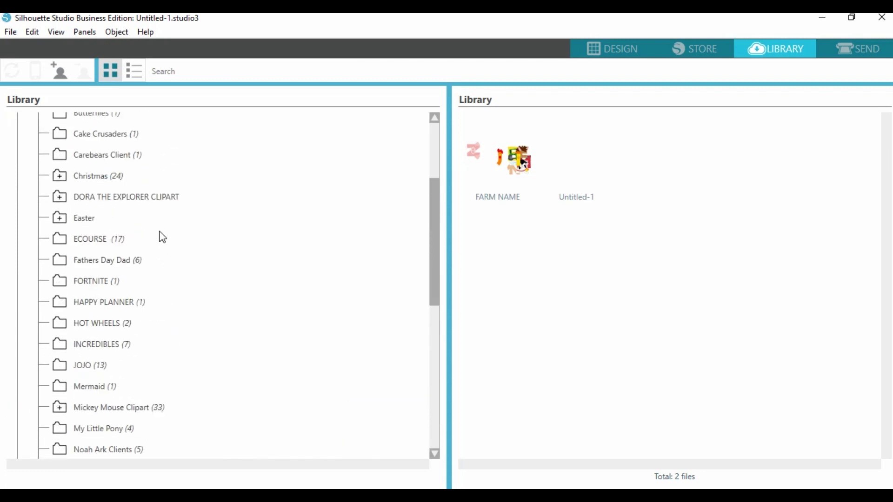
{"action": "scroll", "coordinate": [160, 236], "scroll_direction": "up", "scroll_amount": 4}
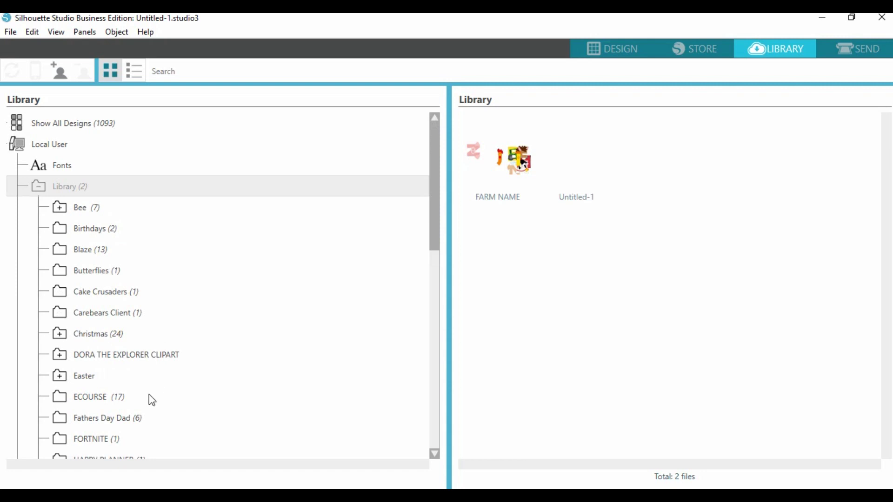
{"action": "right_click", "coordinate": [63, 188]}
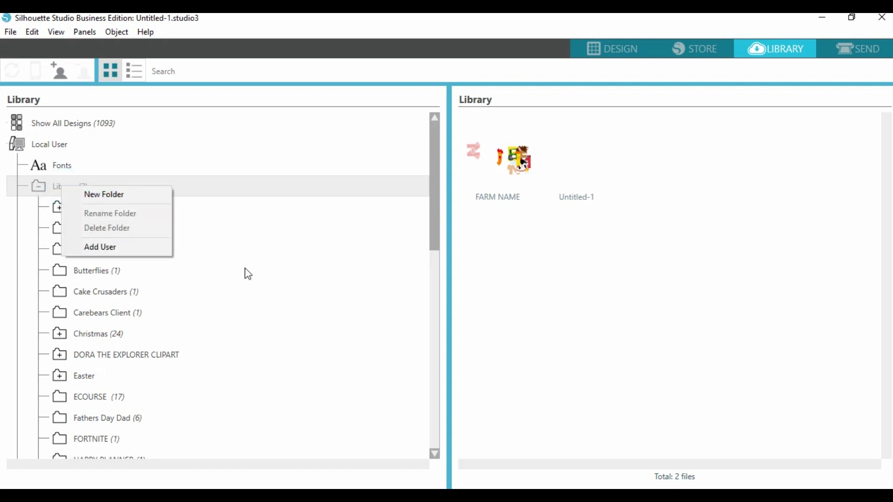
{"action": "left_click", "coordinate": [233, 188]}
- Add the image PP - (23)+ from the Paw Patrol folder in File Explorer to the Paw Patrol Clipart library folder
{"action": "scroll", "coordinate": [227, 240], "scroll_direction": "down", "scroll_amount": 5}
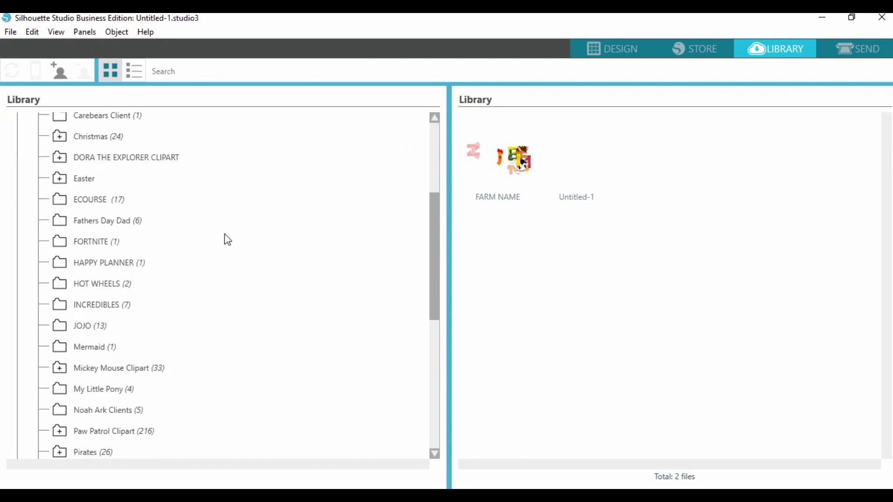
{"action": "left_click", "coordinate": [90, 313]}
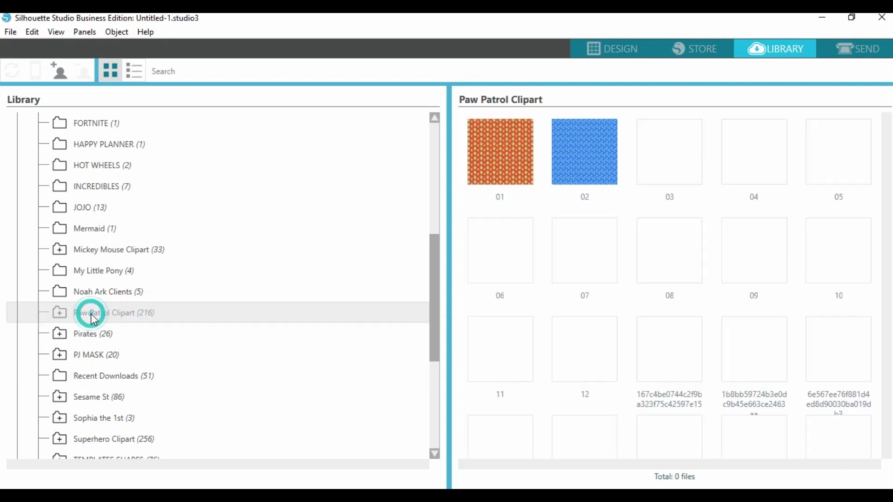
{"action": "scroll", "coordinate": [597, 281], "scroll_direction": "down", "scroll_amount": 5}
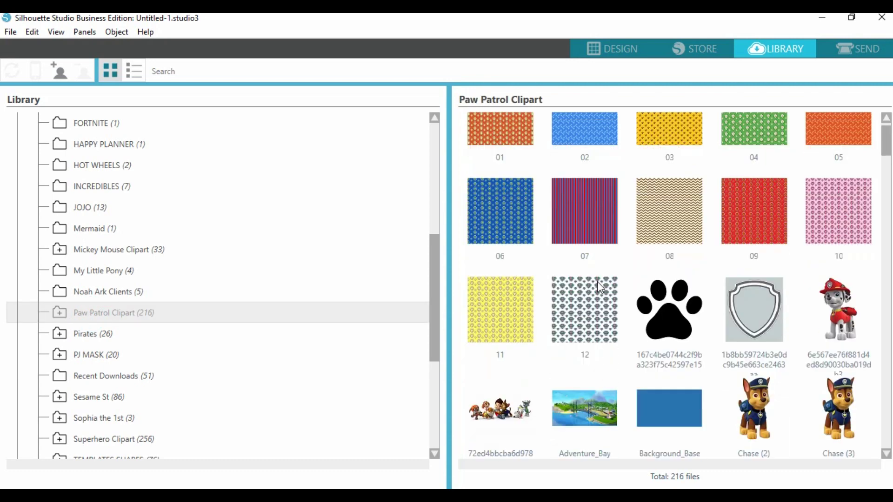
{"action": "scroll", "coordinate": [598, 282], "scroll_direction": "up", "scroll_amount": 5}
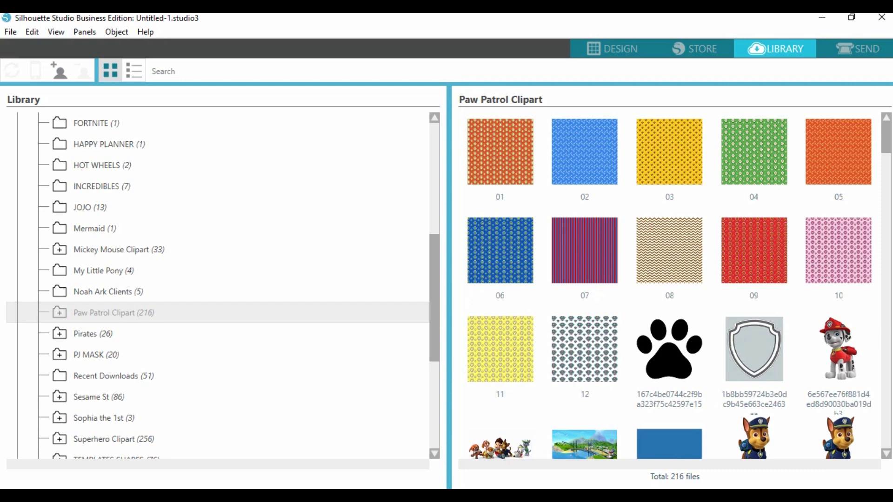
{"action": "left_click", "coordinate": [305, 435]}
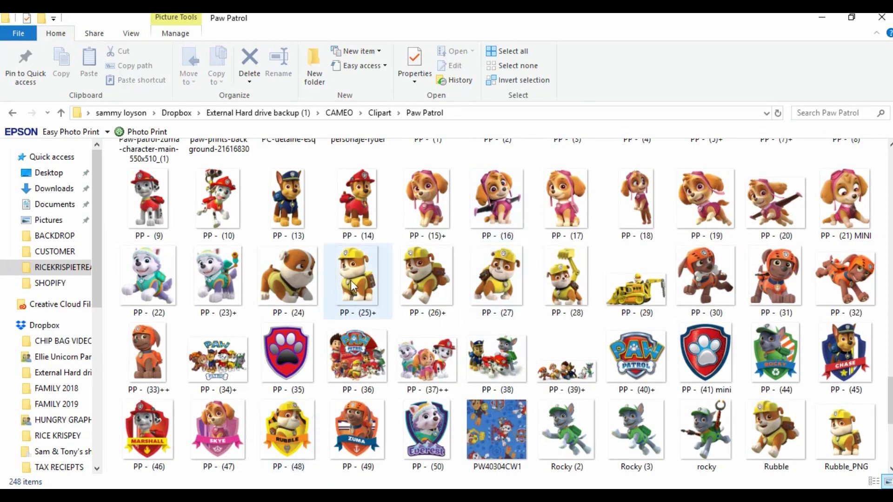
{"action": "left_click_drag", "start_coordinate": [216, 279], "coordinate": [601, 317]}
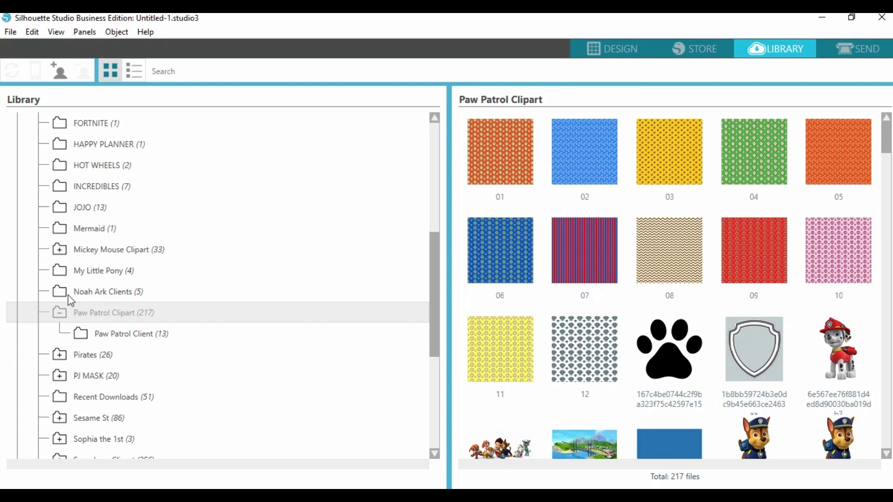
- Examine the label shapes and templates stored in the TEMPLATES SHAPES library folder
{"action": "scroll", "coordinate": [194, 264], "scroll_direction": "up", "scroll_amount": 5}
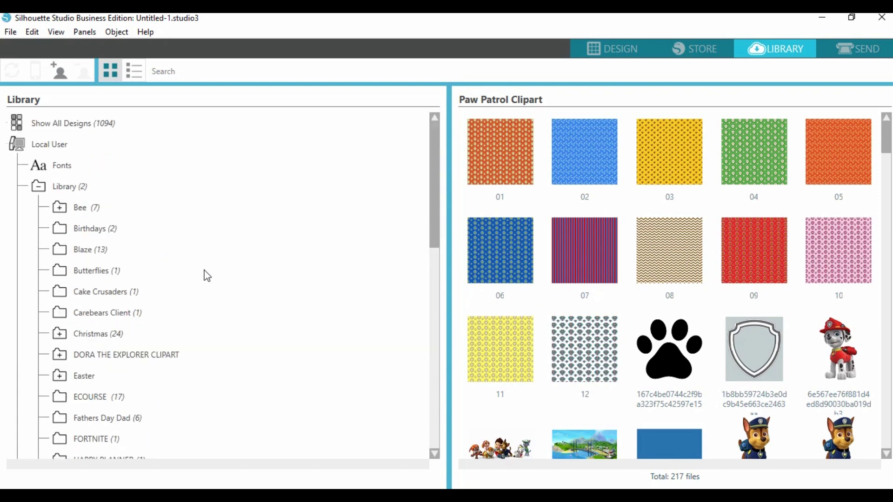
{"action": "scroll", "coordinate": [257, 256], "scroll_direction": "down", "scroll_amount": 4}
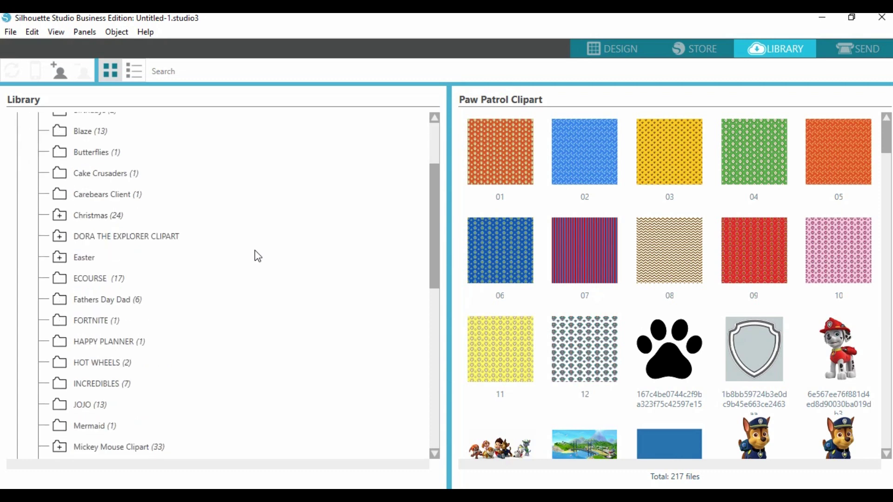
{"action": "scroll", "coordinate": [257, 257], "scroll_direction": "up", "scroll_amount": 5}
{"action": "scroll", "coordinate": [257, 256], "scroll_direction": "down", "scroll_amount": 10}
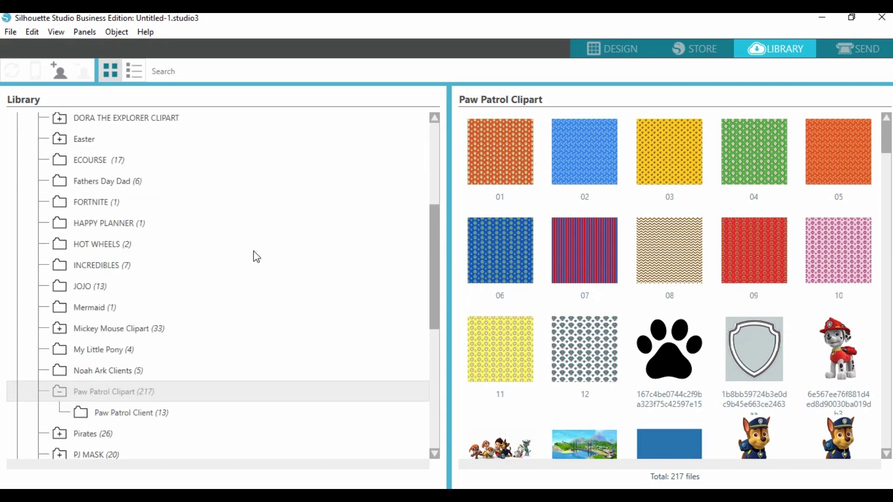
{"action": "scroll", "coordinate": [256, 256], "scroll_direction": "down", "scroll_amount": 7}
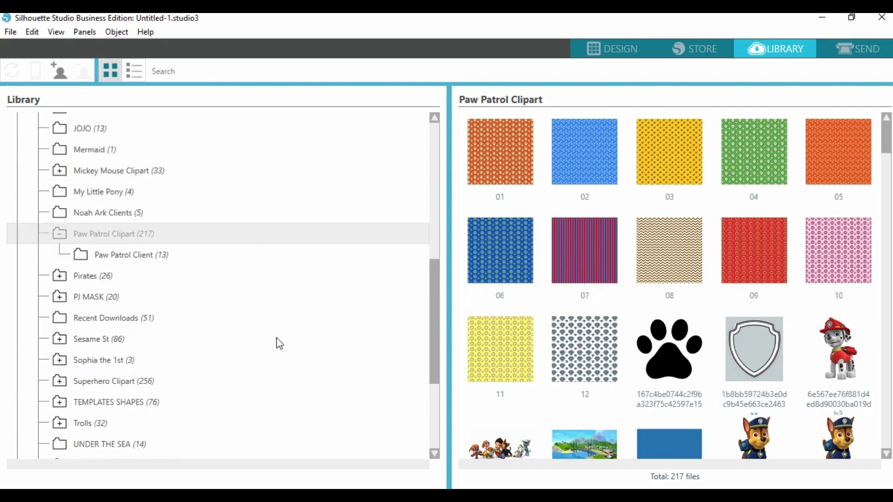
{"action": "left_click", "coordinate": [100, 402]}
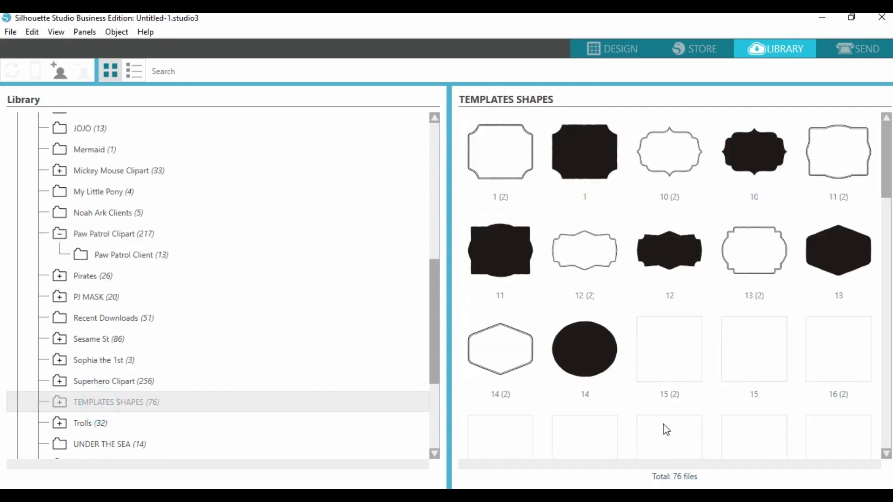
{"action": "scroll", "coordinate": [666, 430], "scroll_direction": "down", "scroll_amount": 10}
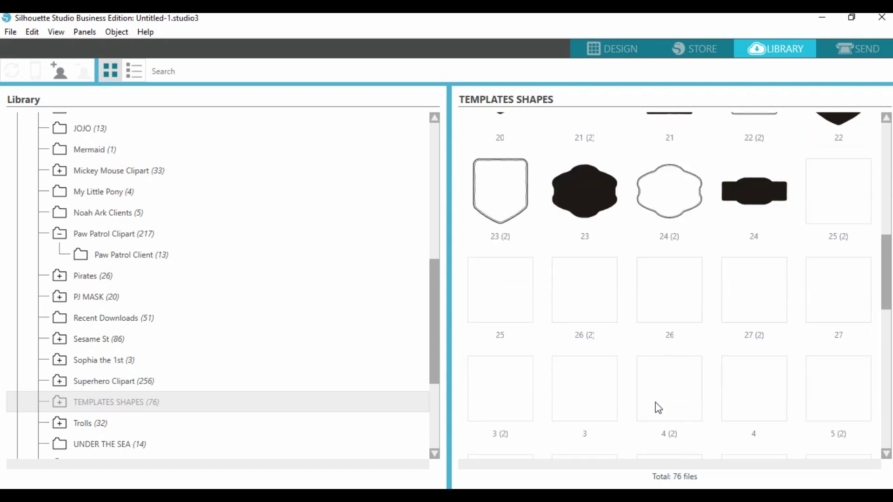
{"action": "scroll", "coordinate": [655, 408], "scroll_direction": "down", "scroll_amount": 1}
{"action": "scroll", "coordinate": [653, 408], "scroll_direction": "down", "scroll_amount": 6}
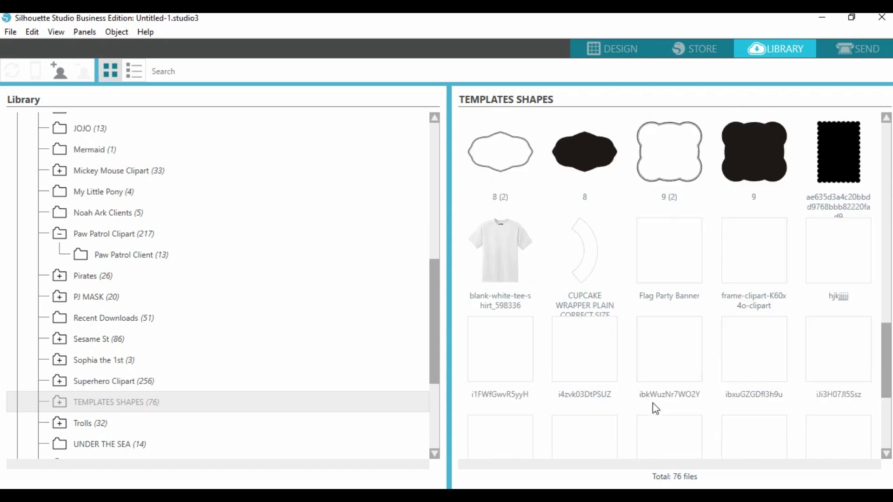
{"action": "scroll", "coordinate": [652, 402], "scroll_direction": "down", "scroll_amount": 3}
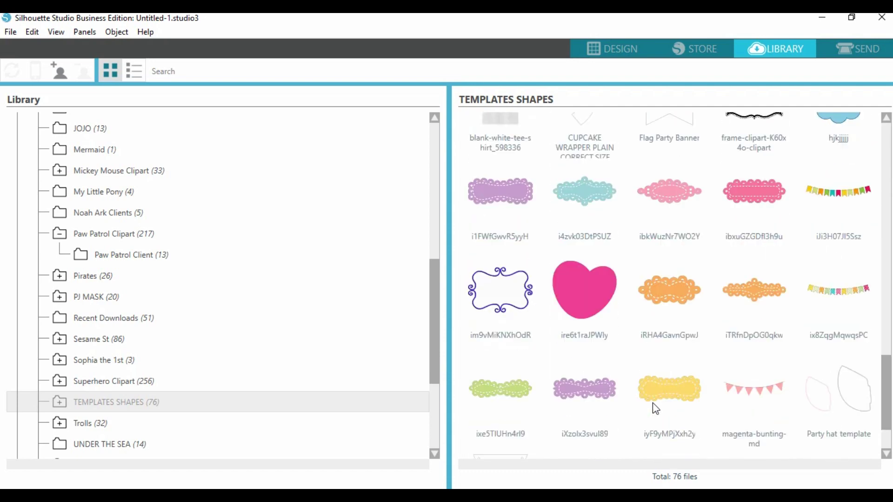
{"action": "scroll", "coordinate": [652, 403], "scroll_direction": "up", "scroll_amount": 15}
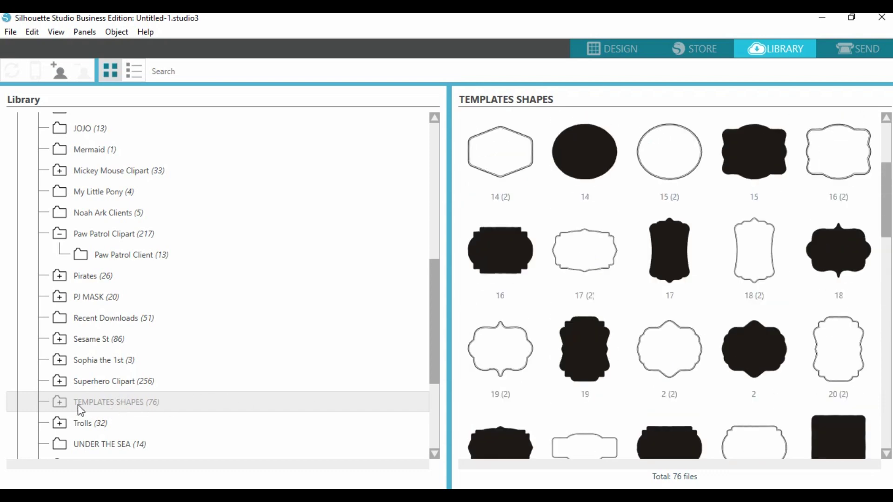
- Create a new subfolder with the default name inside the TEMPLATES SHAPES folder and open it
{"action": "right_click", "coordinate": [78, 404]}
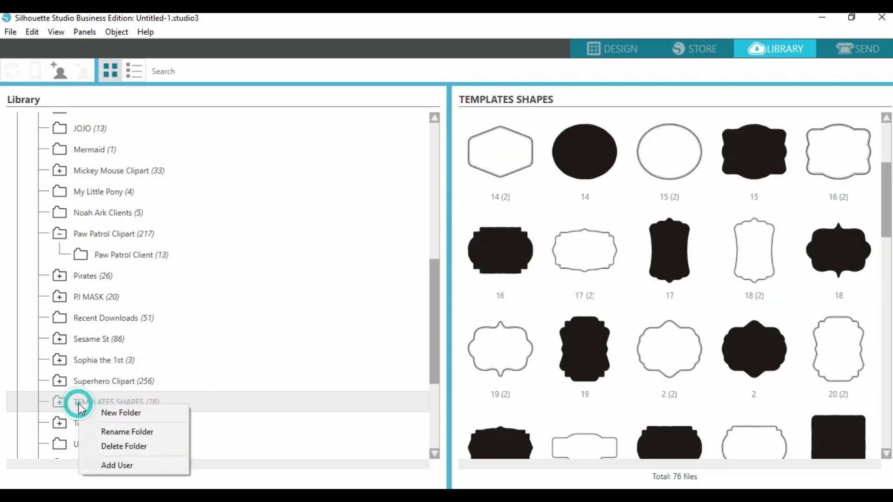
{"action": "left_click", "coordinate": [124, 414]}
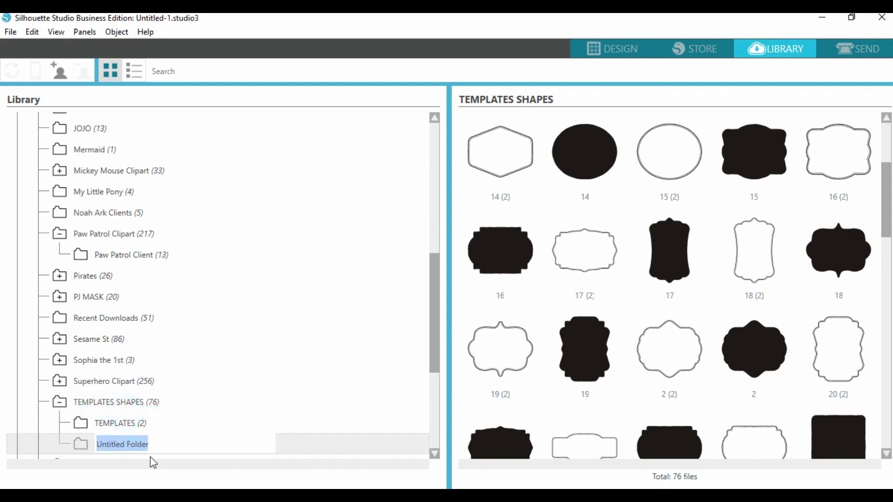
{"action": "left_click", "coordinate": [121, 425]}
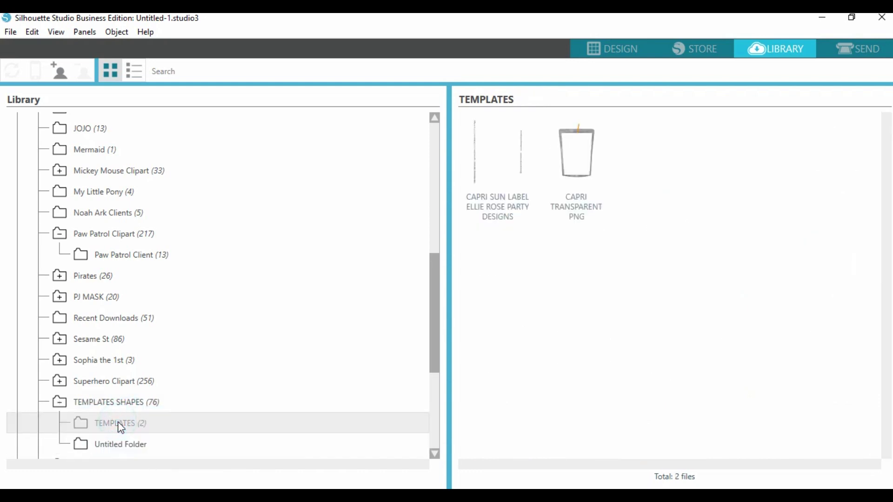
{"action": "left_click", "coordinate": [114, 448]}
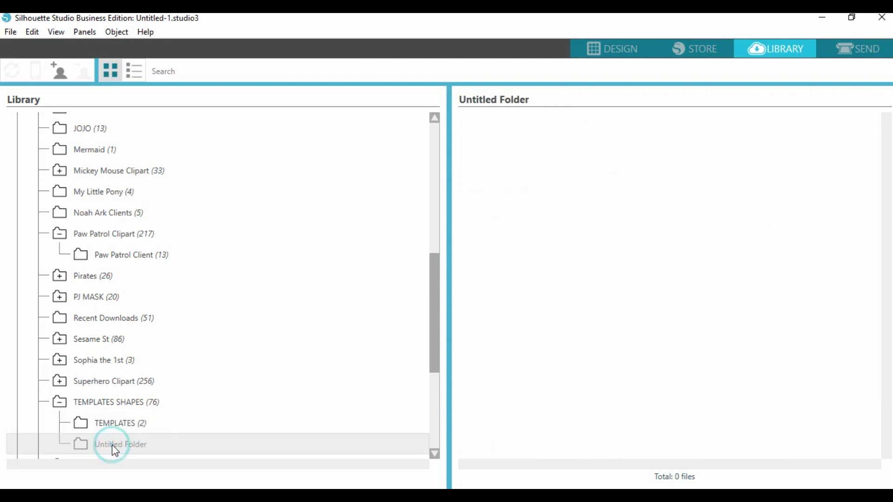
- Rename the new subfolder in the TEMPLATES SHAPES library folder as RICE KRISPIE
{"action": "right_click", "coordinate": [114, 449]}
{"action": "left_click", "coordinate": [135, 403]}
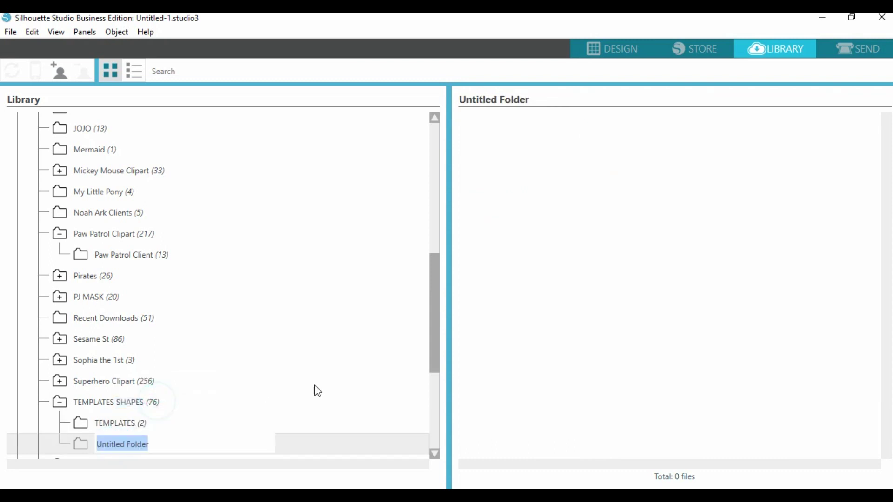
{"action": "type", "text": "RICE KRISPIE"}
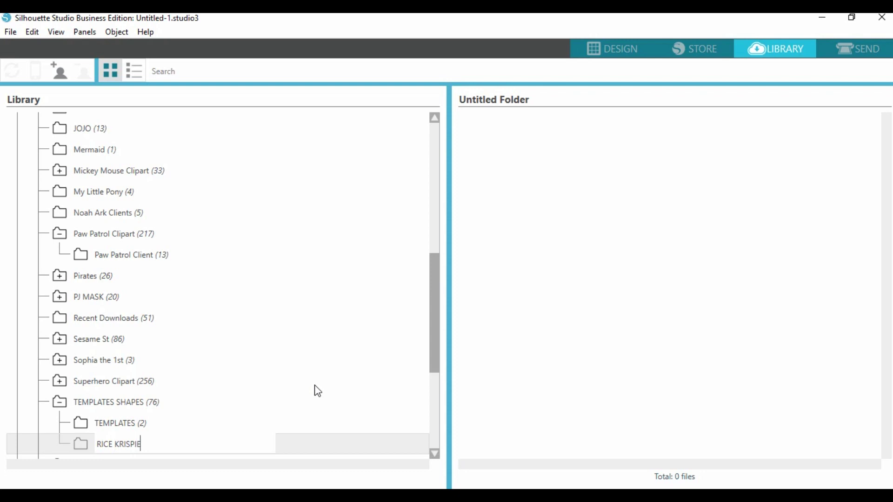
{"action": "key", "text": "Return"}
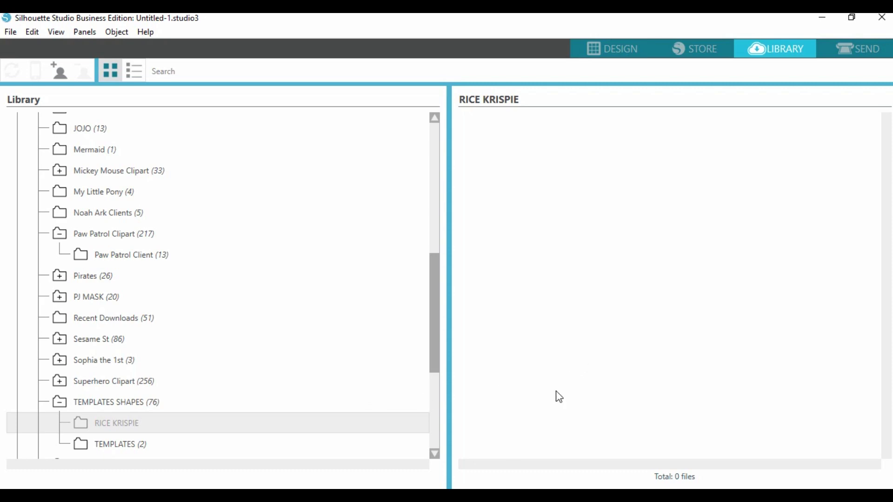
- Add all template images, BLACK LABEL through WHITE LABLE, from the RICEKRISPIETREATTEMPLATE folder in File Explorer to the RICE KRISPIE library folder
{"action": "left_click", "coordinate": [338, 495]}
{"action": "left_click", "coordinate": [332, 421]}
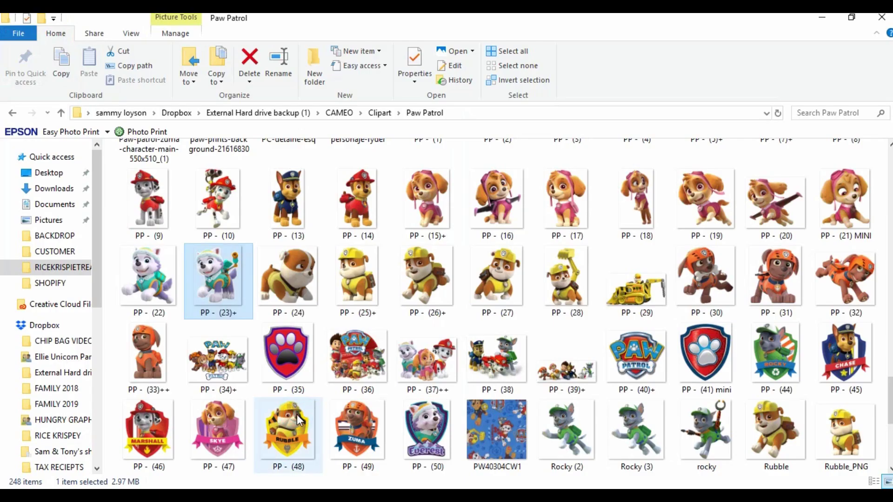
{"action": "left_click", "coordinate": [49, 270]}
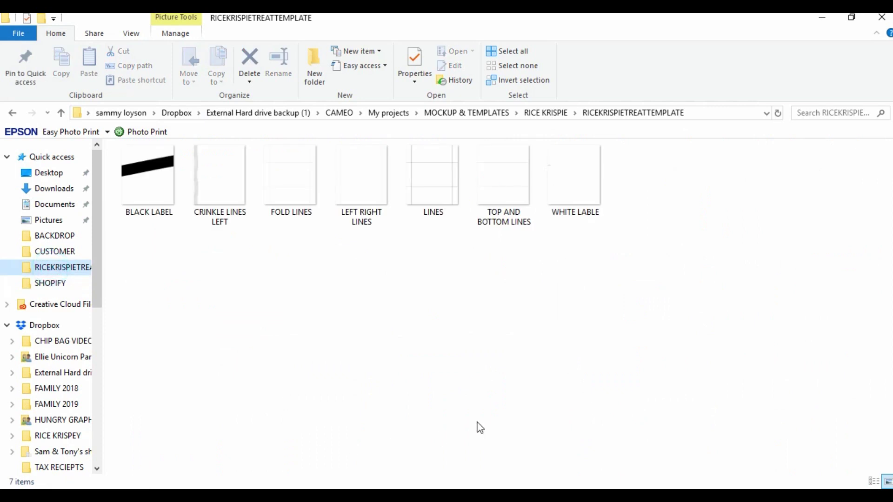
{"action": "left_click", "coordinate": [140, 182]}
{"action": "left_click", "coordinate": [574, 188], "text": "shift"}
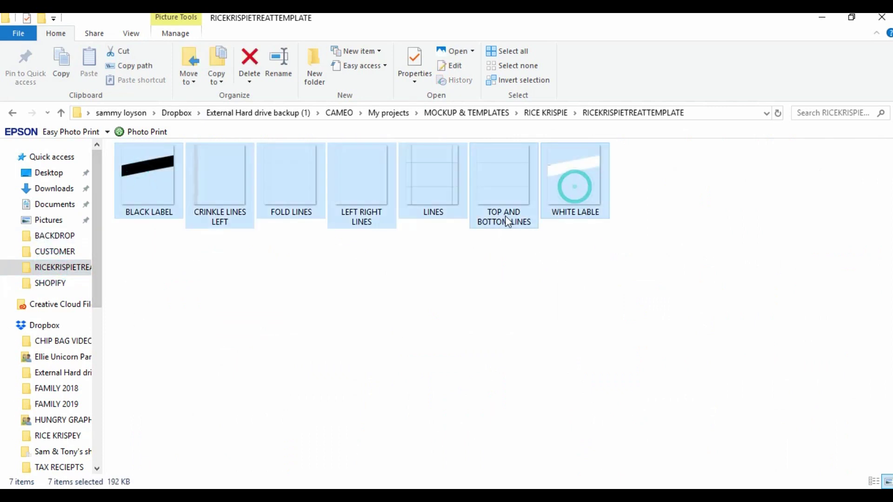
{"action": "left_click_drag", "start_coordinate": [568, 199], "coordinate": [674, 302]}
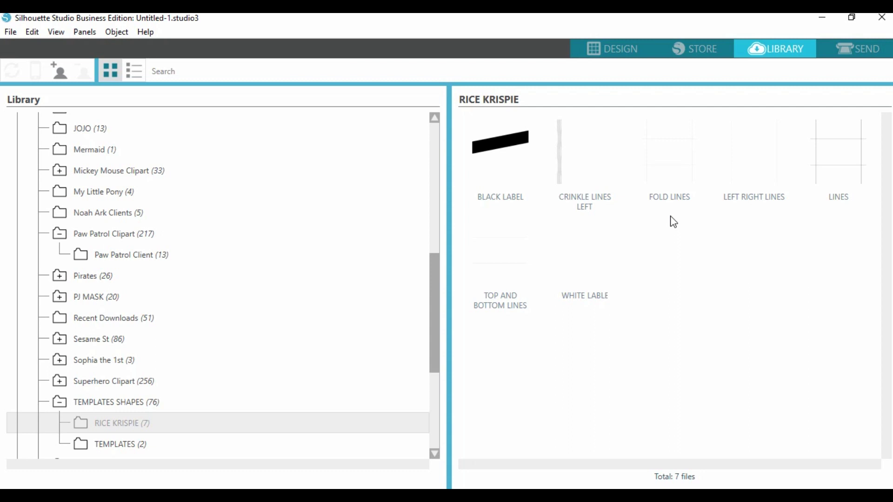
- Return to the design page and draw a rectangle about 4.17 in wide and 5.56 in high near the page's upper-left corner
{"action": "double_click", "coordinate": [691, 180]}
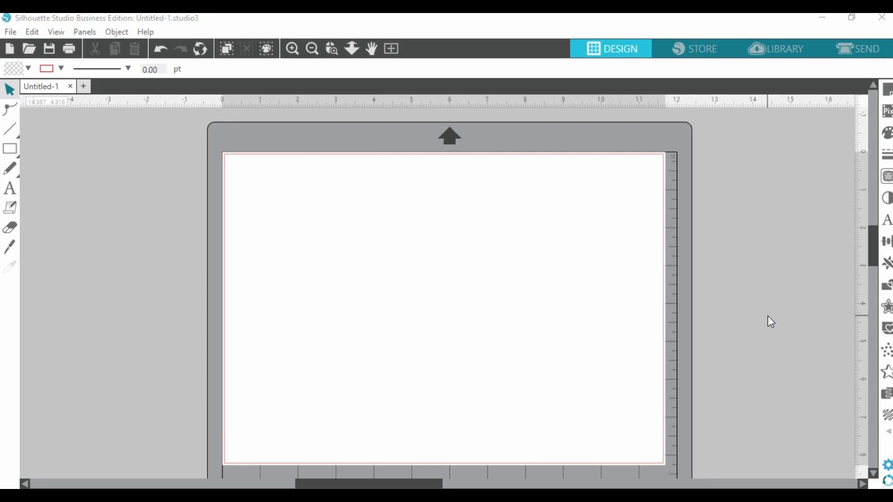
{"action": "left_click", "coordinate": [10, 128]}
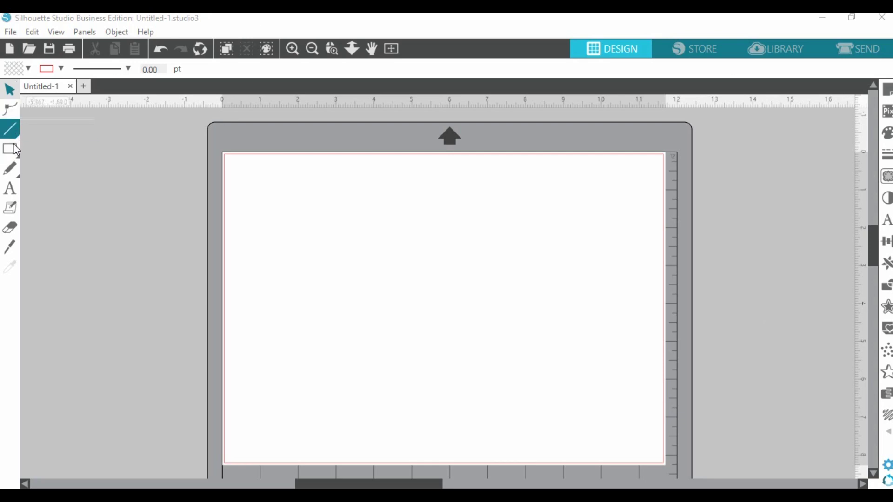
{"action": "left_click", "coordinate": [12, 150]}
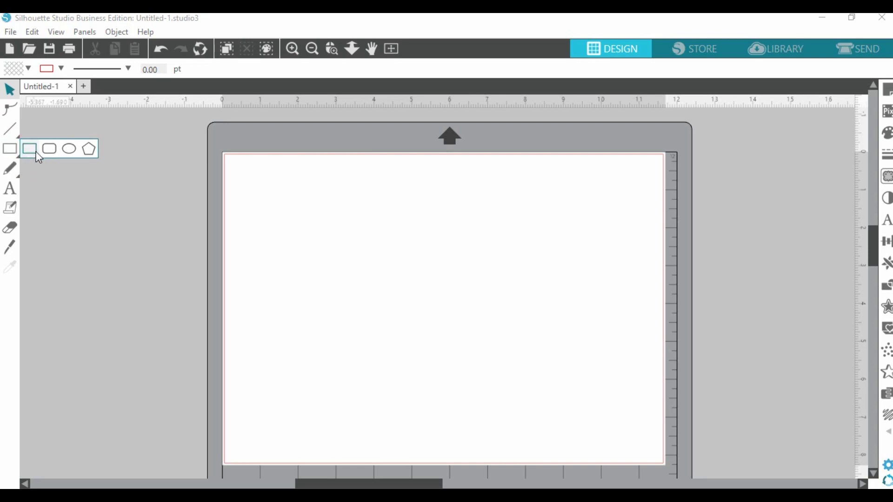
{"action": "left_click", "coordinate": [30, 149]}
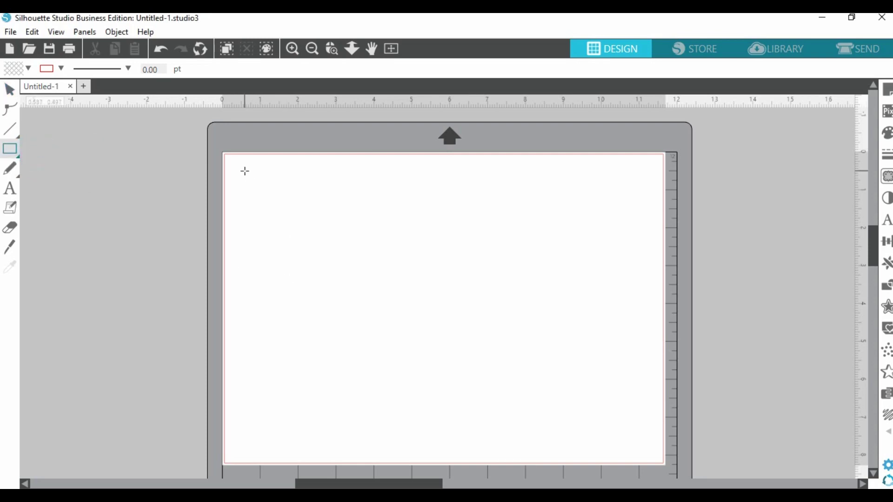
{"action": "left_click_drag", "start_coordinate": [245, 171], "coordinate": [389, 337]}
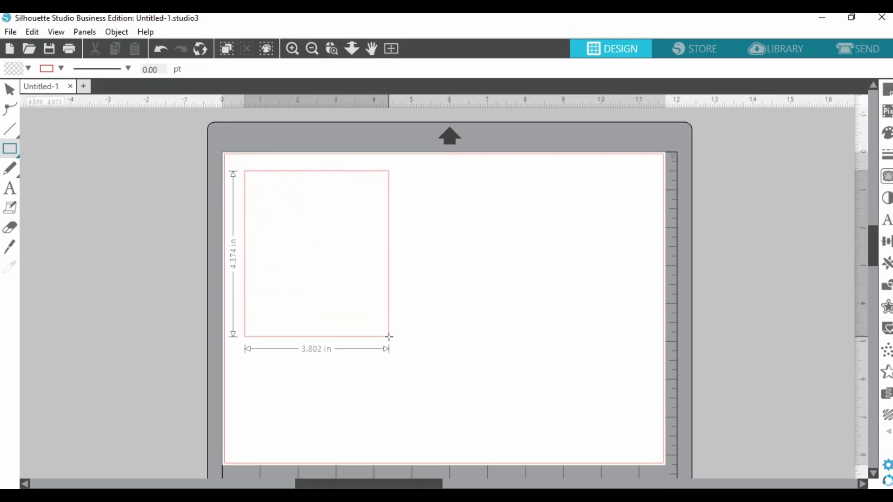
{"action": "left_click_drag", "start_coordinate": [389, 337], "coordinate": [393, 360]}
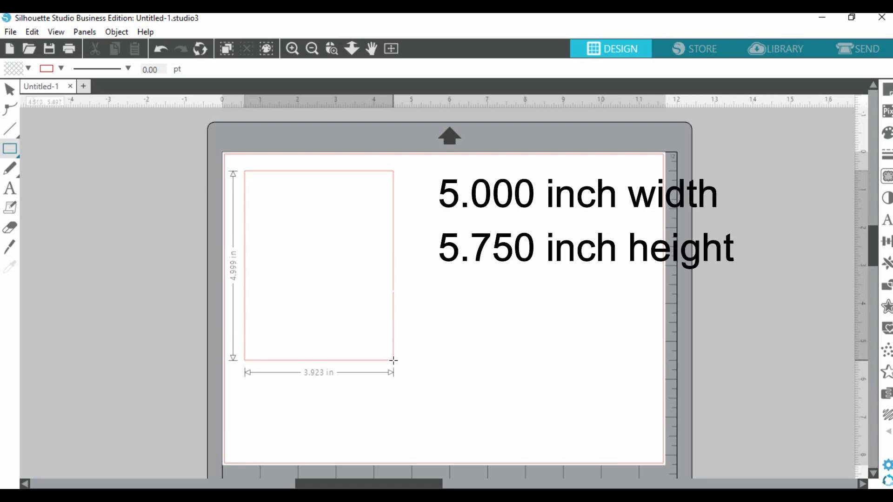
{"action": "left_click_drag", "start_coordinate": [394, 361], "coordinate": [403, 383]}
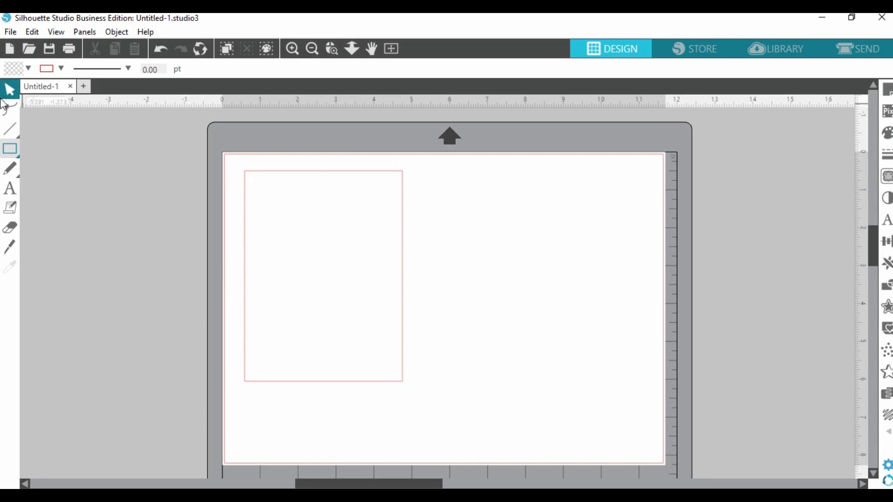
- Set the rectangle's width to 5.000 in and its height to 5.750 in with the Transform scale options
{"action": "left_click", "coordinate": [9, 88]}
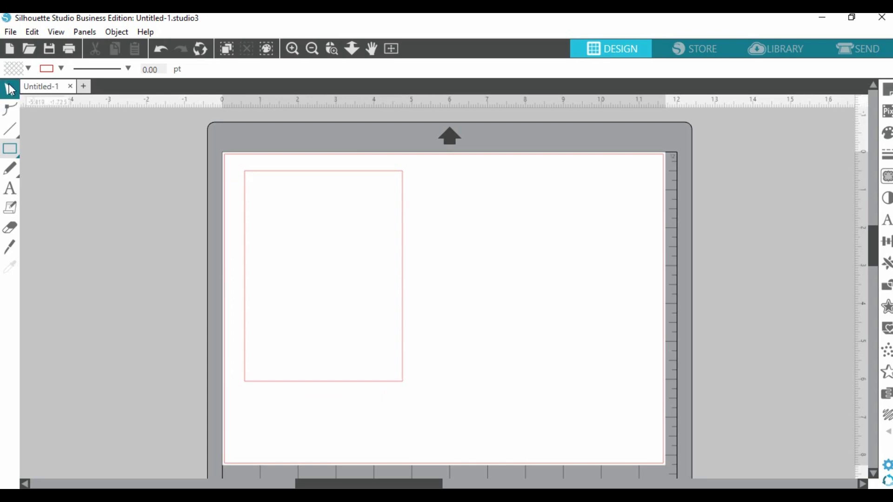
{"action": "left_click", "coordinate": [293, 382]}
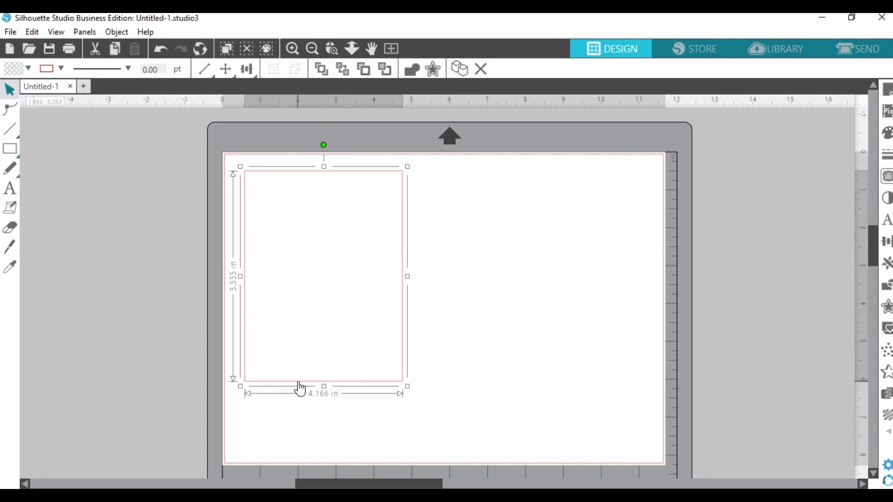
{"action": "left_click", "coordinate": [112, 32]}
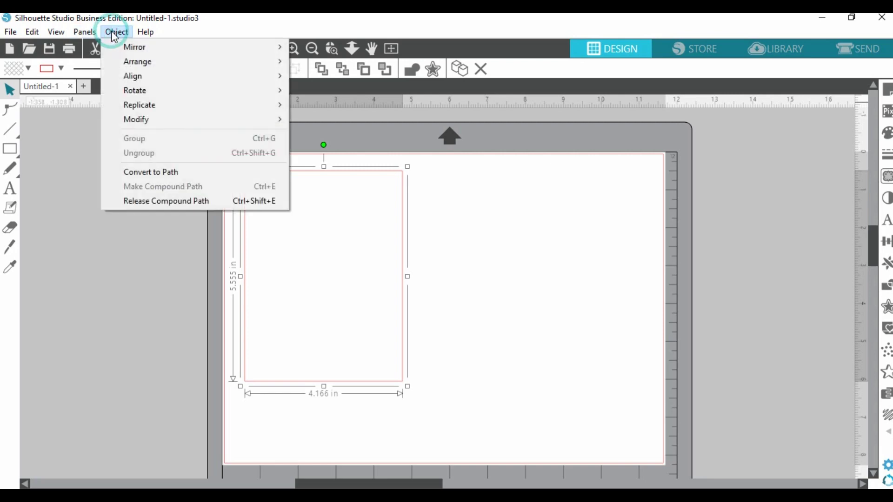
{"action": "mouse_move", "coordinate": [80, 37]}
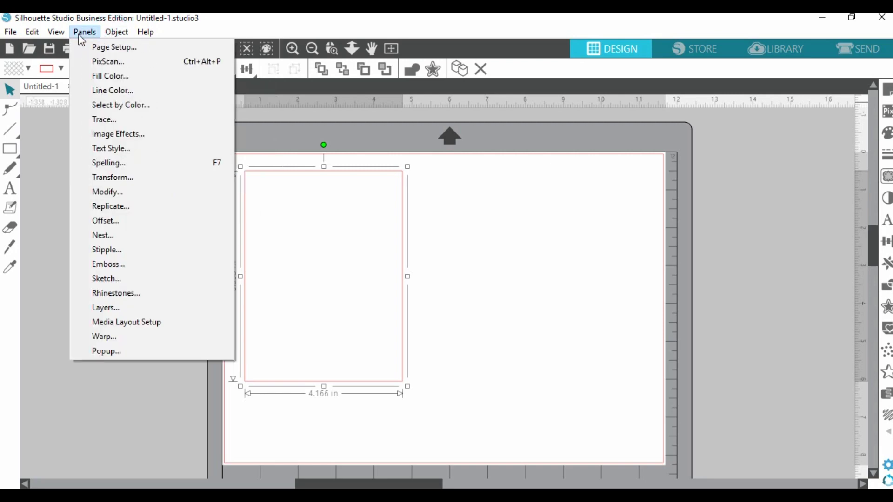
{"action": "left_click", "coordinate": [122, 178]}
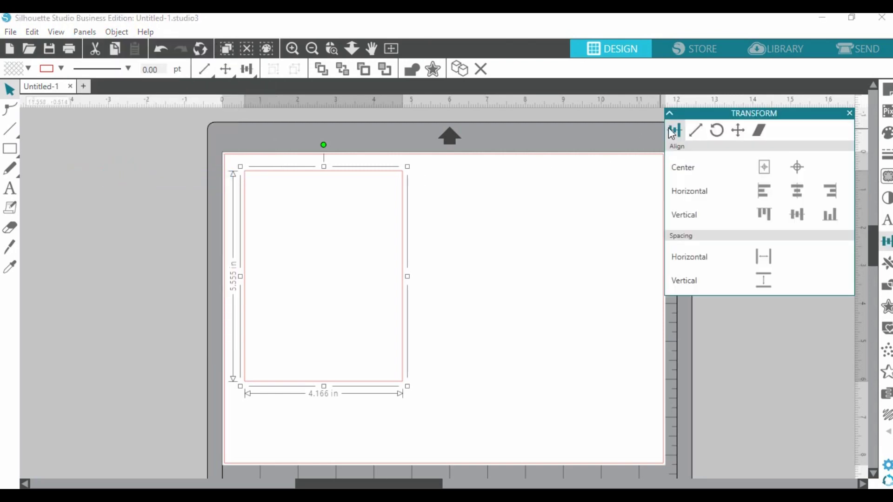
{"action": "left_click", "coordinate": [697, 134]}
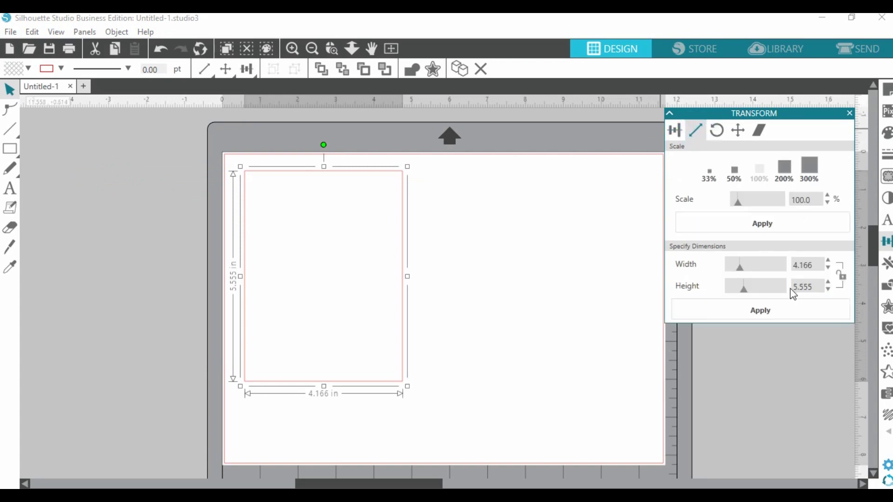
{"action": "left_click", "coordinate": [812, 268]}
{"action": "left_click_drag", "start_coordinate": [812, 268], "coordinate": [785, 268]}
{"action": "type", "text": "5.00"}
{"action": "left_click", "coordinate": [817, 287]}
{"action": "left_click_drag", "start_coordinate": [818, 288], "coordinate": [786, 285]}
{"action": "type", "text": "5.750"}
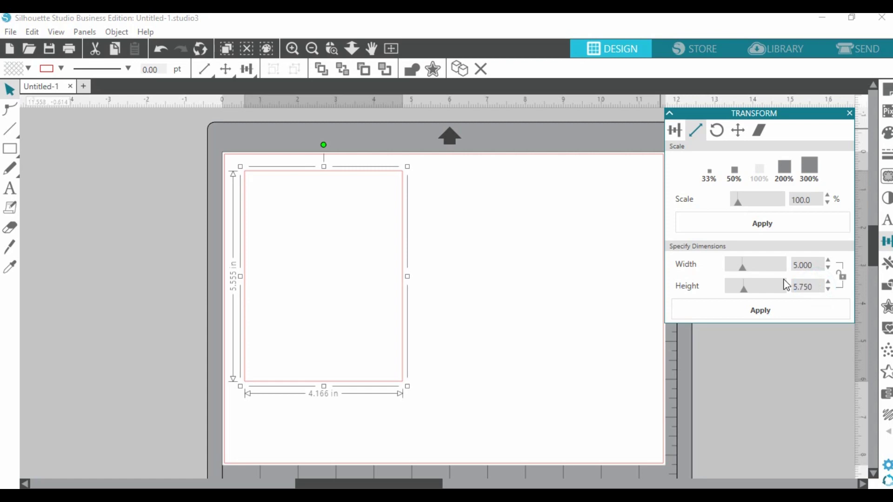
{"action": "left_click", "coordinate": [775, 317]}
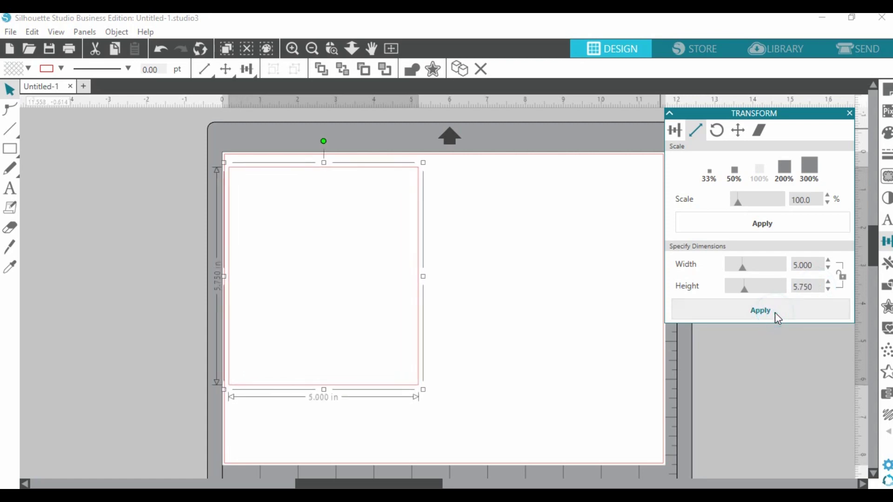
{"action": "left_click", "coordinate": [850, 114]}
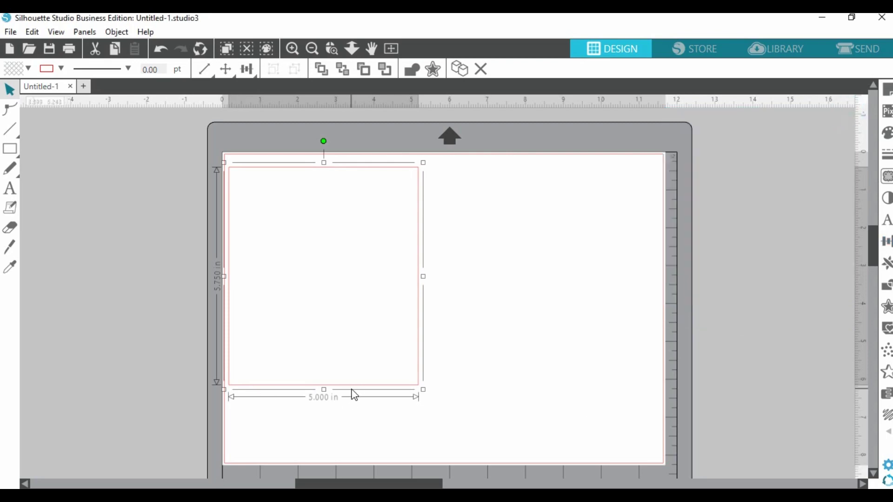
- Move the rectangle slightly to the right, away from the page's left margin line, and keep it selected
{"action": "mouse_move", "coordinate": [353, 393]}
{"action": "left_mouse_down"}
{"action": "mouse_move", "coordinate": [384, 391]}
{"action": "mouse_move", "coordinate": [370, 393]}
{"action": "left_mouse_up"}
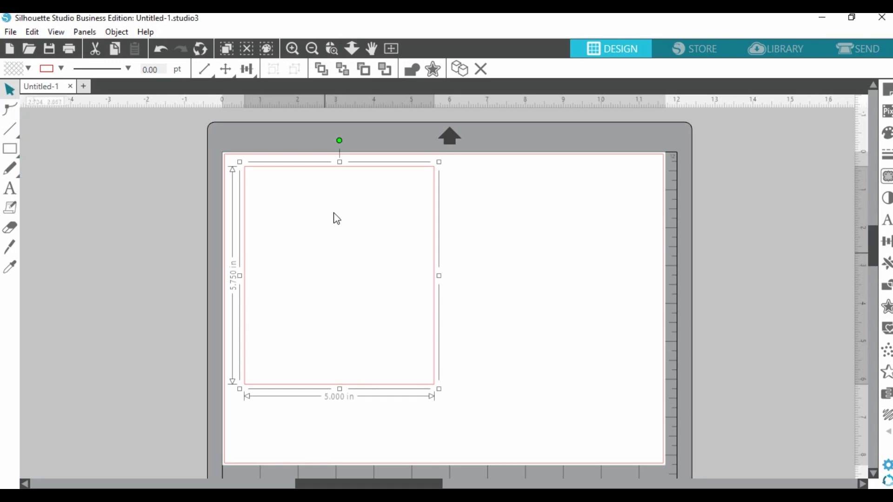
{"action": "left_click", "coordinate": [105, 251]}
{"action": "left_click", "coordinate": [328, 385]}
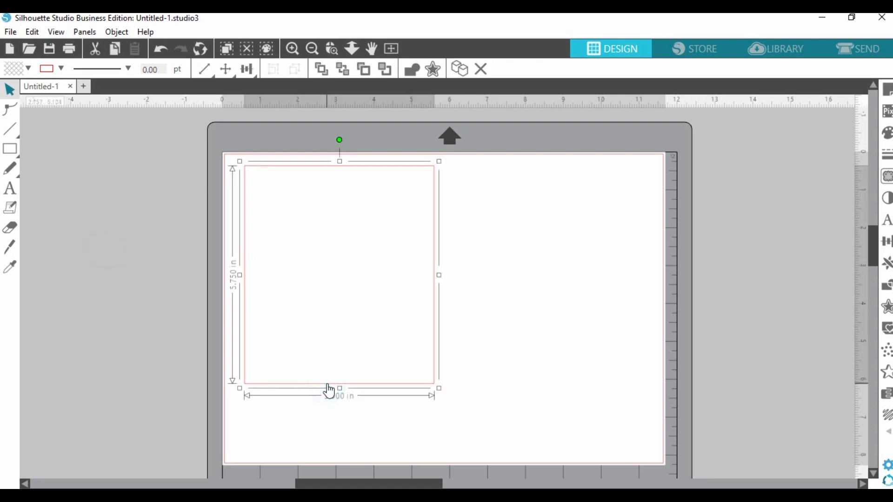
- Merge the pink pattern 10 from the Paw Patrol Clipart library folder into the design as the selected rectangle's fill
{"action": "left_click", "coordinate": [788, 55]}
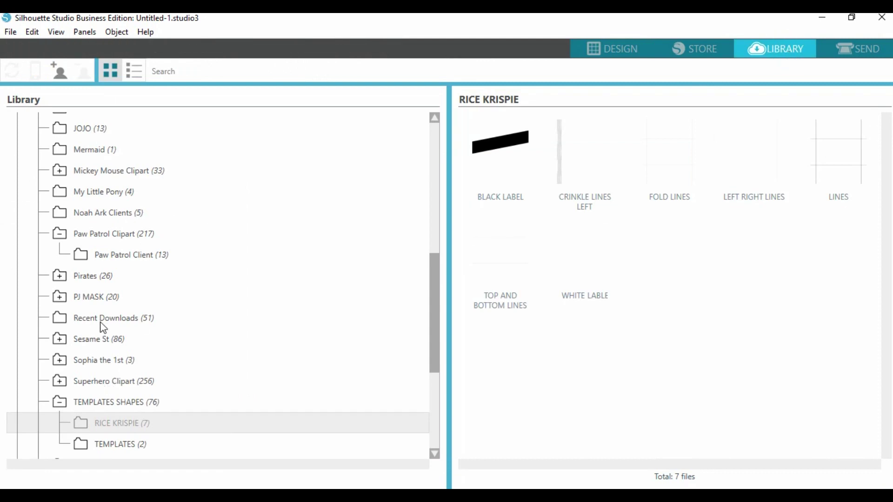
{"action": "left_click", "coordinate": [108, 234]}
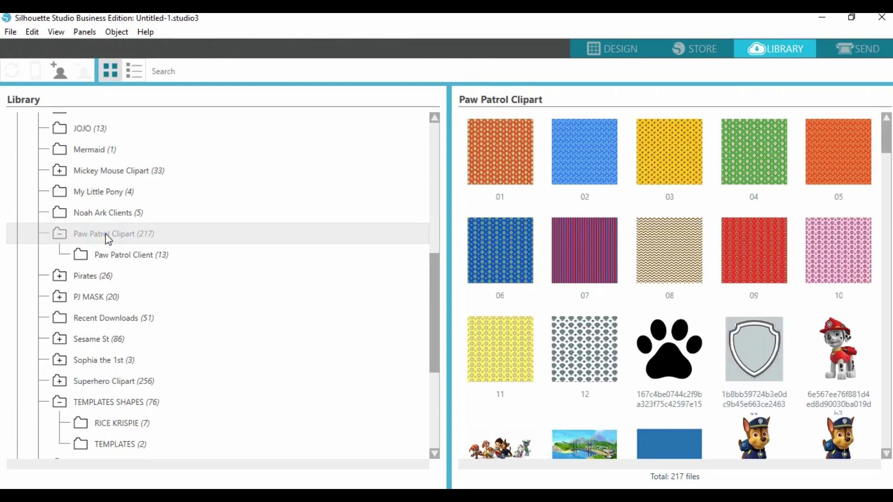
{"action": "left_click", "coordinate": [837, 260]}
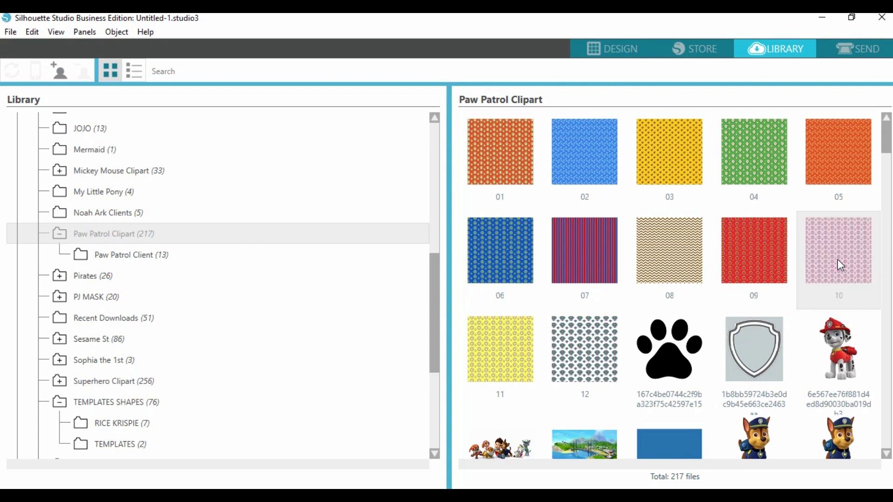
{"action": "right_click", "coordinate": [840, 265]}
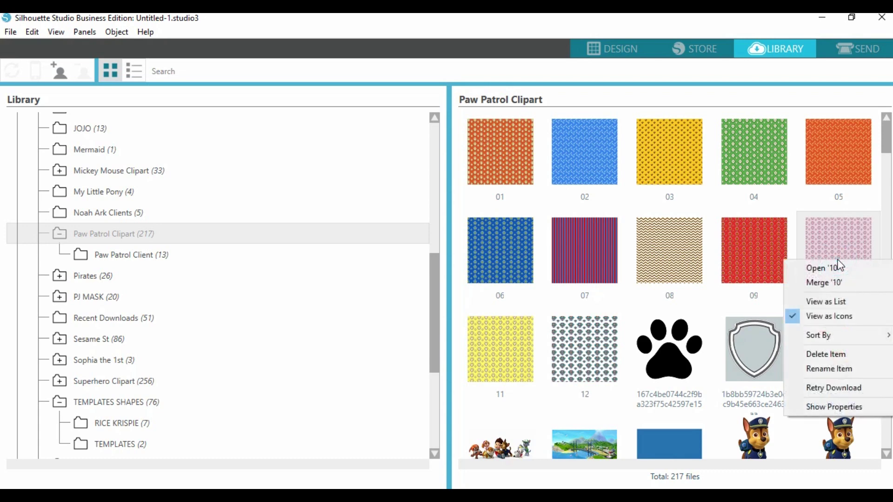
{"action": "left_click", "coordinate": [842, 280]}
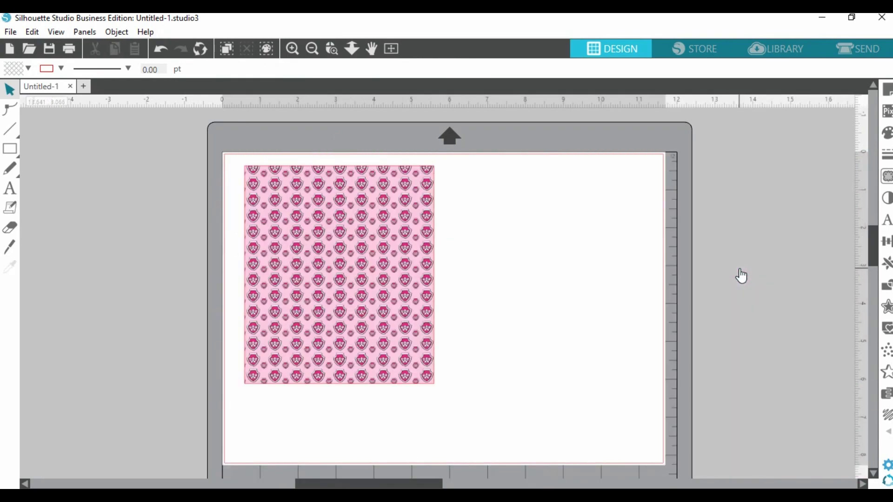
- Move the pattern-filled rectangle slightly closer to the page's upper-left corner and deselect it
{"action": "left_click", "coordinate": [547, 247]}
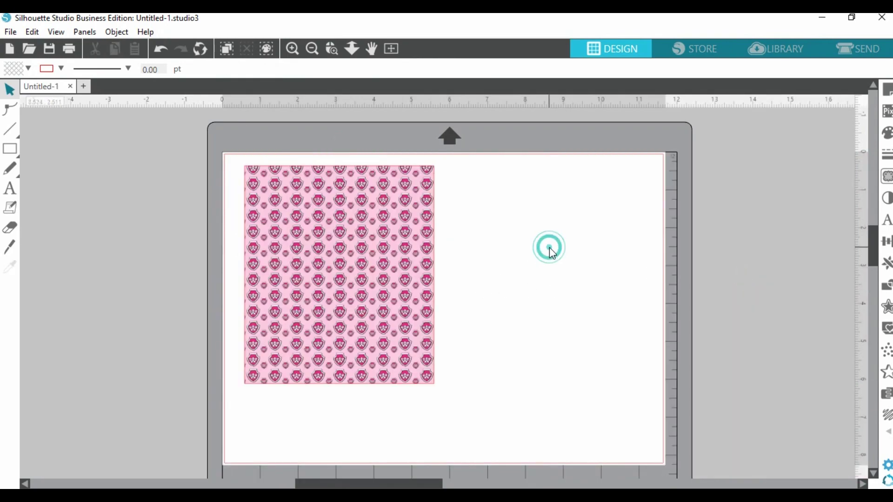
{"action": "mouse_move", "coordinate": [331, 244]}
{"action": "left_mouse_down"}
{"action": "mouse_move", "coordinate": [411, 276]}
{"action": "mouse_move", "coordinate": [309, 243]}
{"action": "mouse_move", "coordinate": [321, 248]}
{"action": "left_mouse_up"}
{"action": "left_click", "coordinate": [532, 275]}
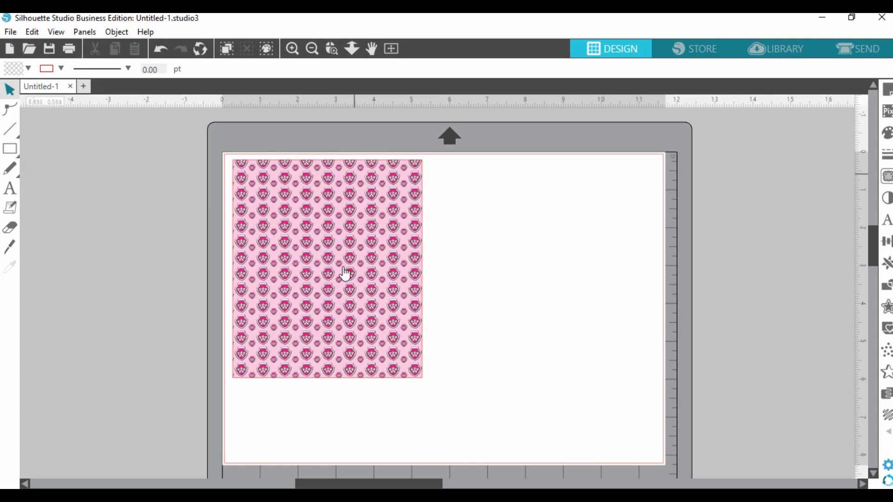
{"action": "left_click", "coordinate": [598, 254]}
- Merge the LINES template from the RICE KRISPIE library folder into the wrapper design
{"action": "left_click", "coordinate": [768, 48]}
{"action": "scroll", "coordinate": [165, 259], "scroll_direction": "down", "scroll_amount": 2}
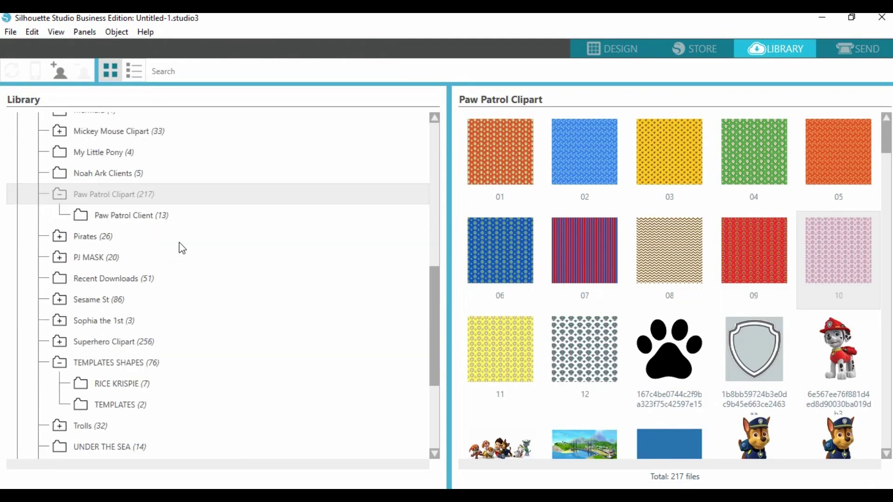
{"action": "left_click", "coordinate": [119, 345]}
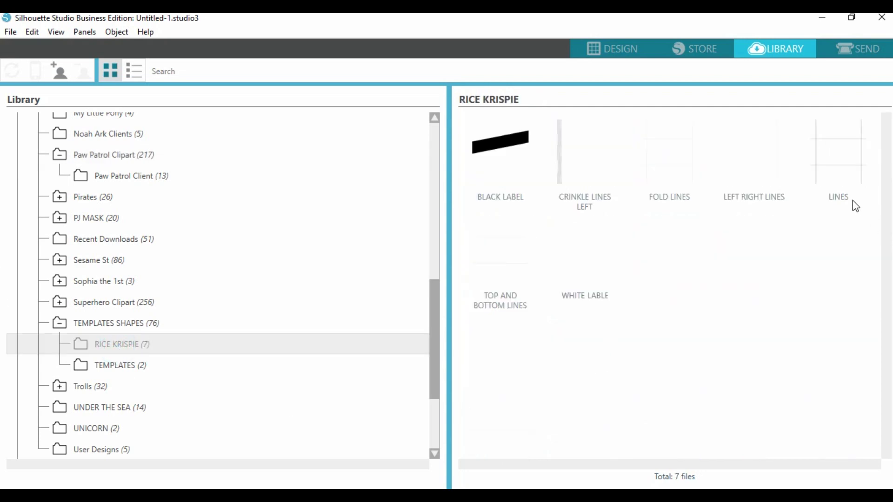
{"action": "left_click", "coordinate": [849, 165]}
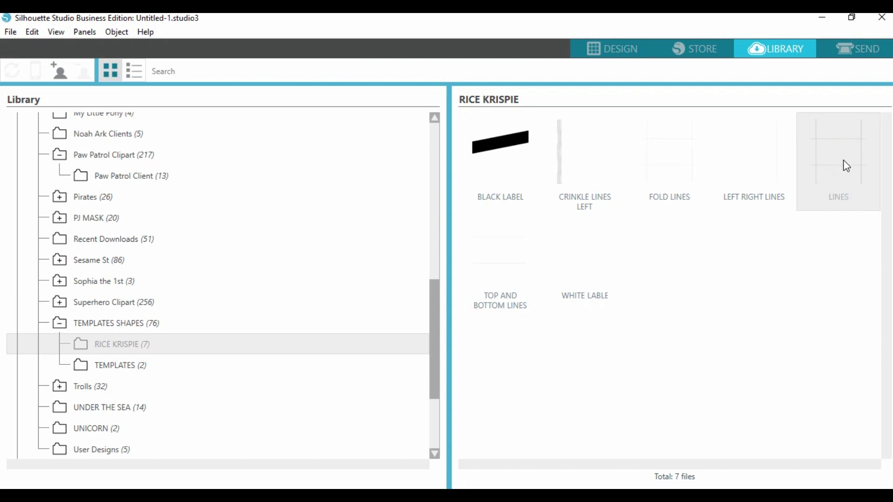
{"action": "mouse_move", "coordinate": [844, 160]}
{"action": "left_mouse_down"}
{"action": "mouse_move", "coordinate": [751, 118]}
{"action": "mouse_move", "coordinate": [632, 43]}
{"action": "mouse_move", "coordinate": [689, 104]}
{"action": "mouse_move", "coordinate": [860, 179]}
{"action": "mouse_move", "coordinate": [845, 171]}
{"action": "left_mouse_up"}
{"action": "right_click", "coordinate": [841, 156]}
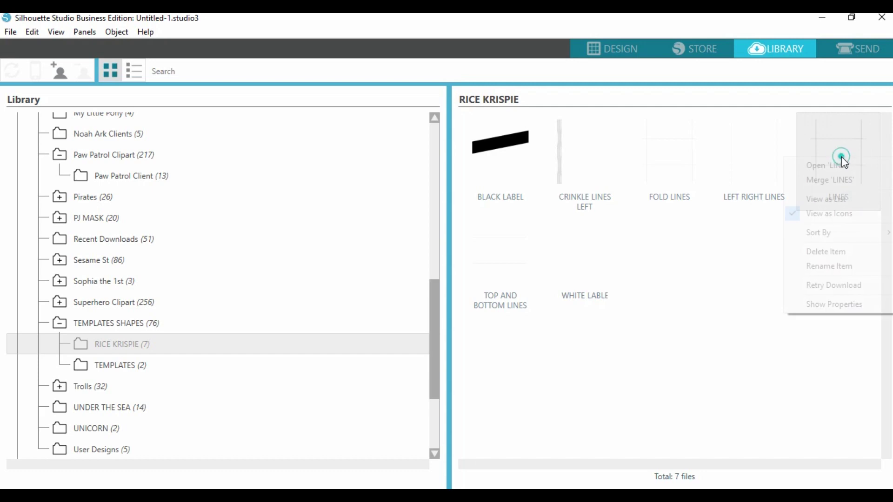
{"action": "left_click", "coordinate": [832, 181]}
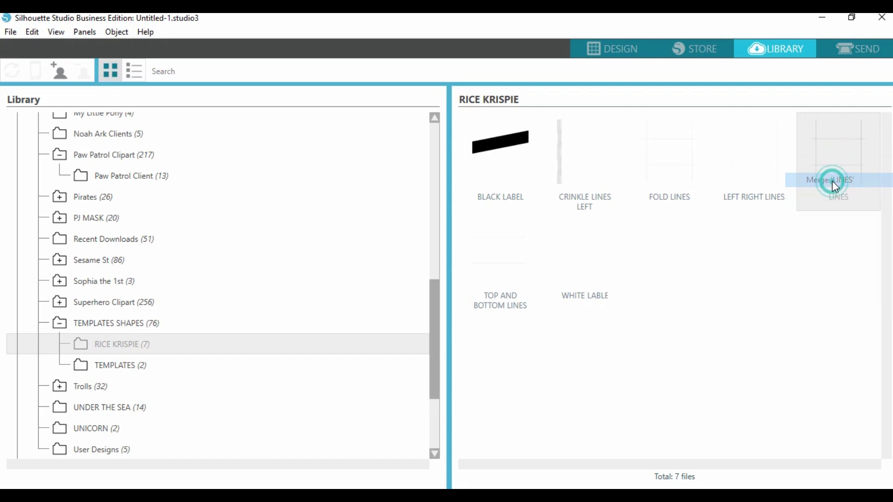
- Position the lines template exactly over the pink pattern-filled rectangle so its fold lines match the wrapper's edges
{"action": "left_click_drag", "start_coordinate": [389, 226], "coordinate": [637, 231]}
{"action": "left_click_drag", "start_coordinate": [603, 318], "coordinate": [367, 319]}
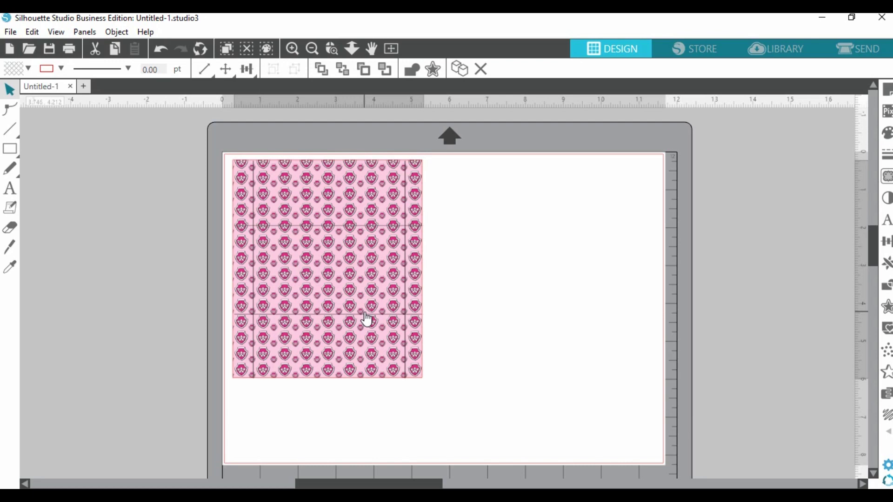
{"action": "left_click_drag", "start_coordinate": [367, 319], "coordinate": [366, 319]}
{"action": "left_click", "coordinate": [292, 48]}
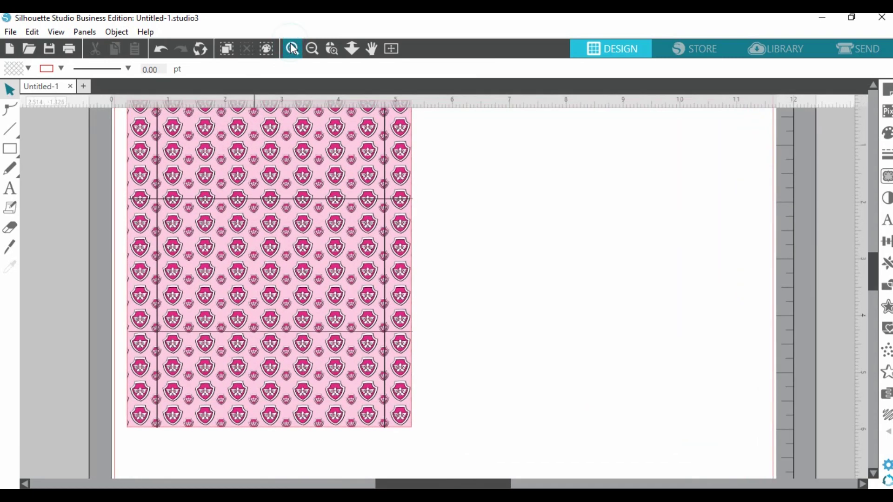
{"action": "scroll", "coordinate": [420, 275], "scroll_direction": "up", "scroll_amount": 2}
{"action": "scroll", "coordinate": [478, 281], "scroll_direction": "down", "scroll_amount": 2}
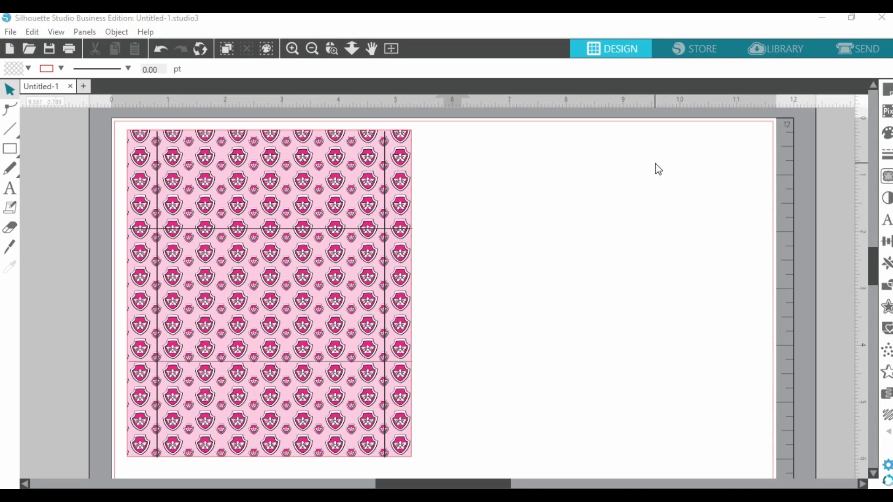
- Merge the WHITE LABLE shape from the RICE KRISPIE folder and place it diagonally across the middle of the patterned wrapper
{"action": "left_click", "coordinate": [778, 46]}
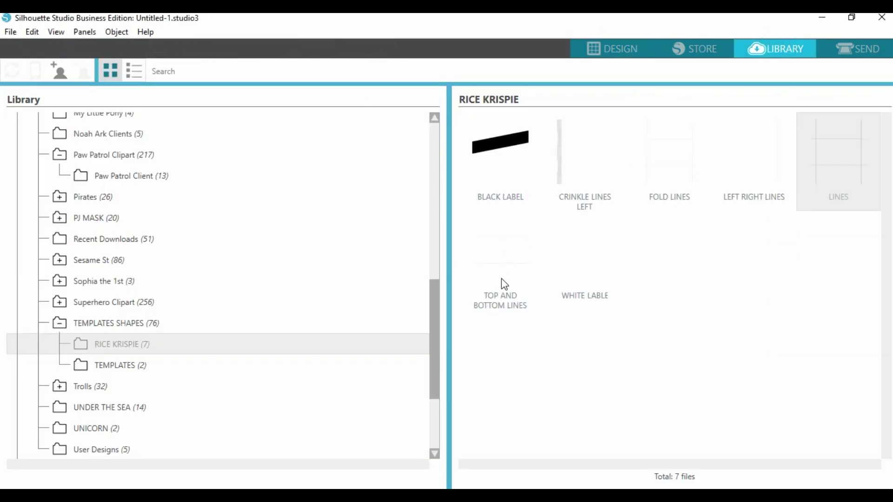
{"action": "left_click", "coordinate": [598, 268]}
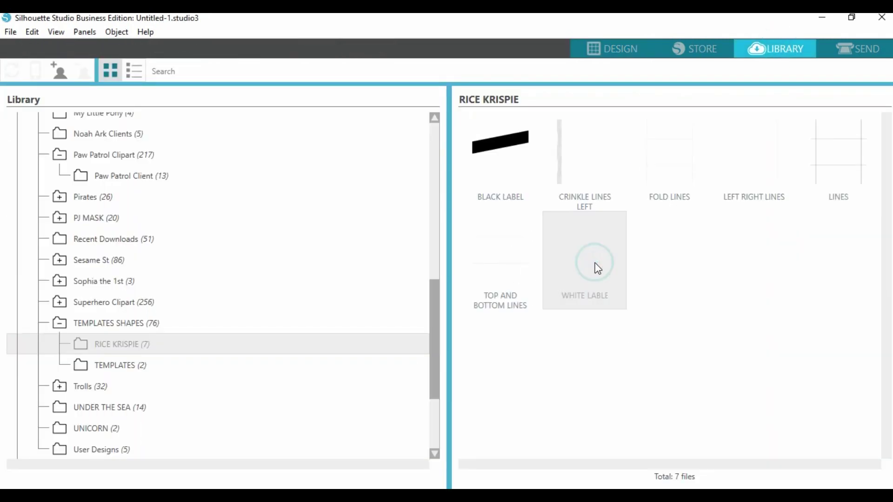
{"action": "right_click", "coordinate": [596, 263]}
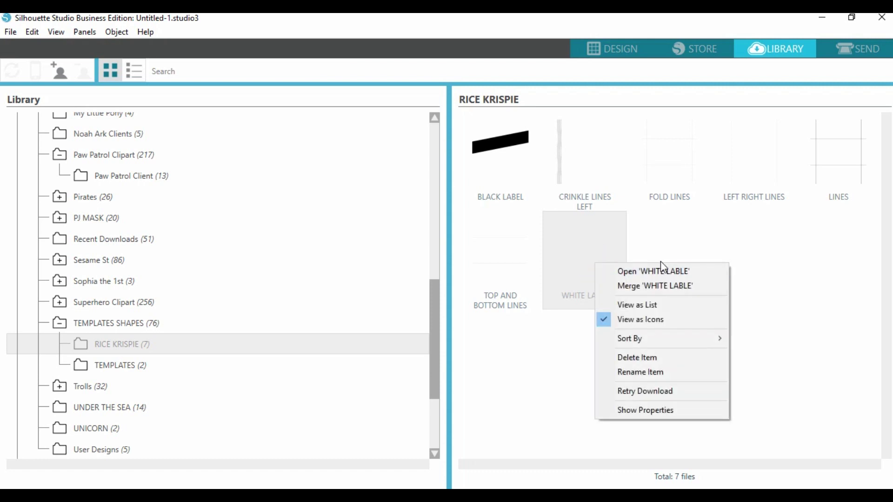
{"action": "left_click", "coordinate": [646, 290]}
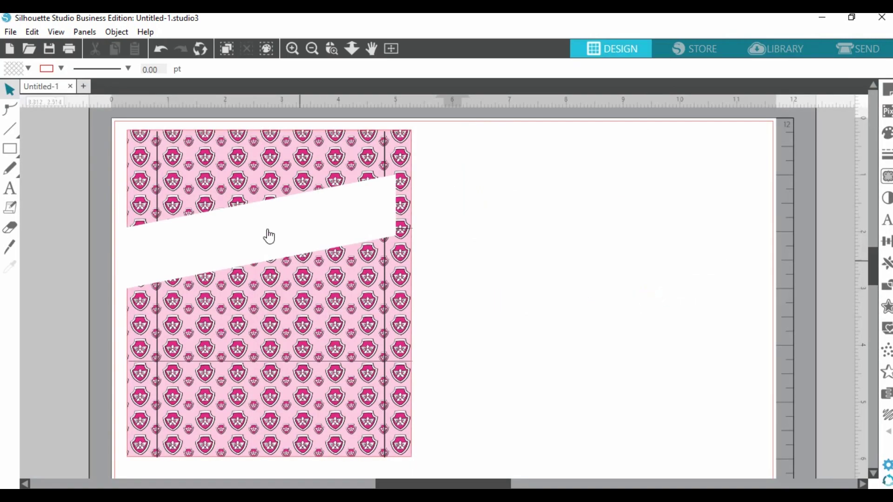
{"action": "mouse_move", "coordinate": [285, 236]}
{"action": "left_mouse_down"}
{"action": "mouse_move", "coordinate": [413, 289]}
{"action": "mouse_move", "coordinate": [303, 302]}
{"action": "left_mouse_up"}
{"action": "left_click", "coordinate": [300, 302]}
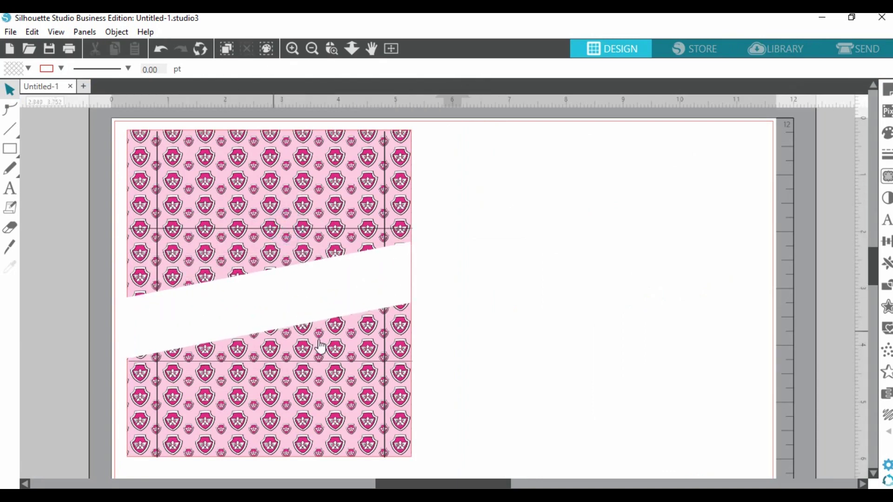
- Merge the BLACK LABEL shape from the RICE KRISPIE folder and place it across the wrapper, above the white label
{"action": "left_click", "coordinate": [775, 50]}
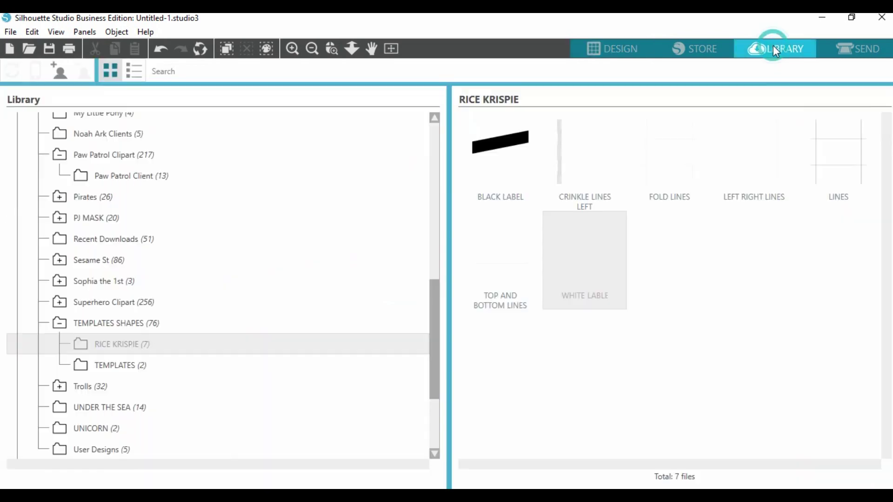
{"action": "left_click", "coordinate": [502, 155]}
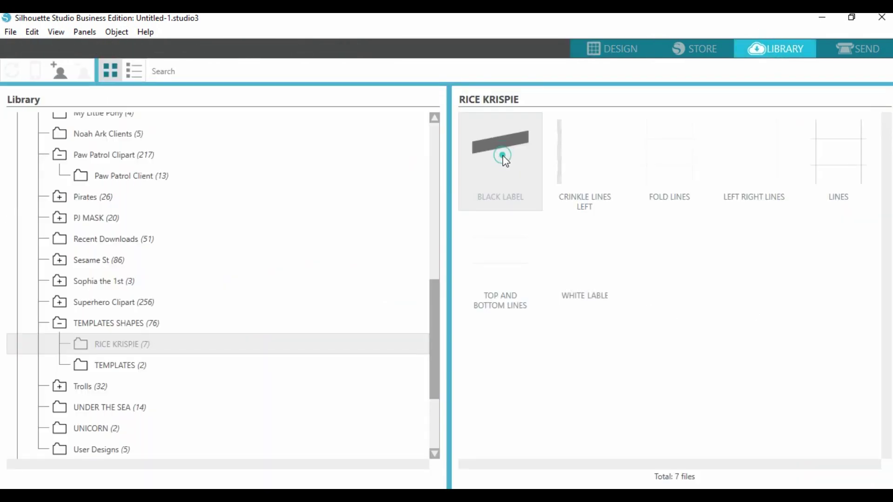
{"action": "right_click", "coordinate": [511, 158]}
{"action": "left_click", "coordinate": [546, 180]}
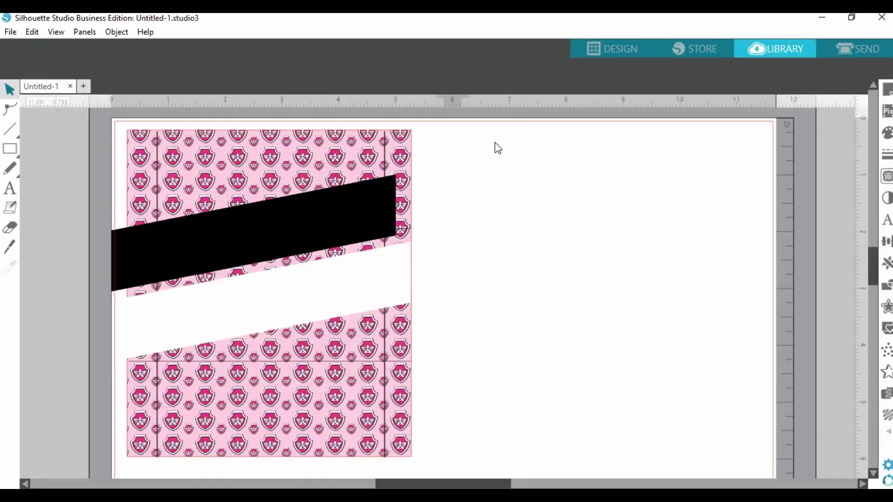
{"action": "left_click_drag", "start_coordinate": [331, 255], "coordinate": [352, 220]}
{"action": "key", "text": "Escape"}
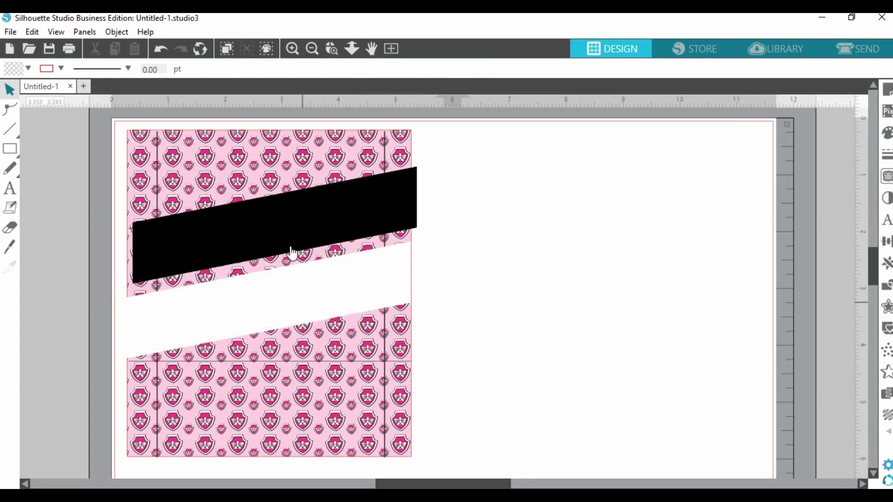
- Move the black and white labels off the wrapper into the grey area beside the page, the white one above the black one
{"action": "left_click_drag", "start_coordinate": [309, 223], "coordinate": [640, 244]}
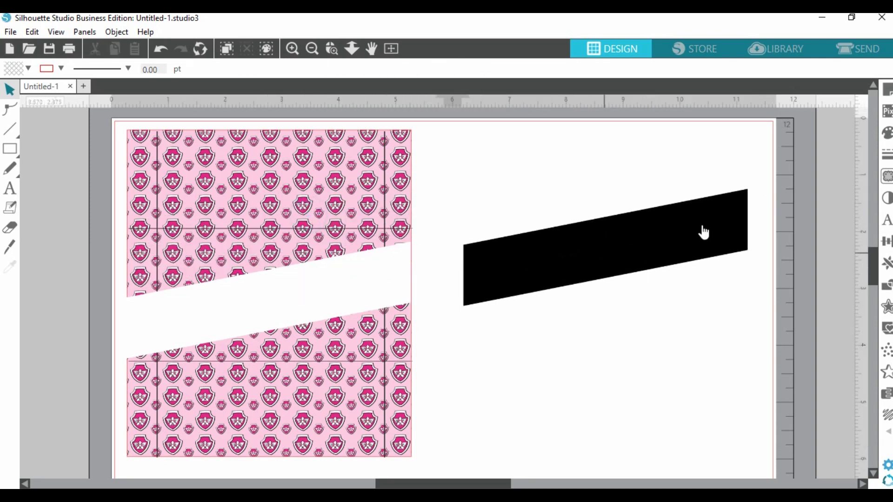
{"action": "left_click", "coordinate": [318, 338]}
{"action": "left_click_drag", "start_coordinate": [318, 338], "coordinate": [269, 400]}
{"action": "left_click_drag", "start_coordinate": [393, 486], "coordinate": [278, 486]}
{"action": "left_click_drag", "start_coordinate": [534, 355], "coordinate": [259, 158]}
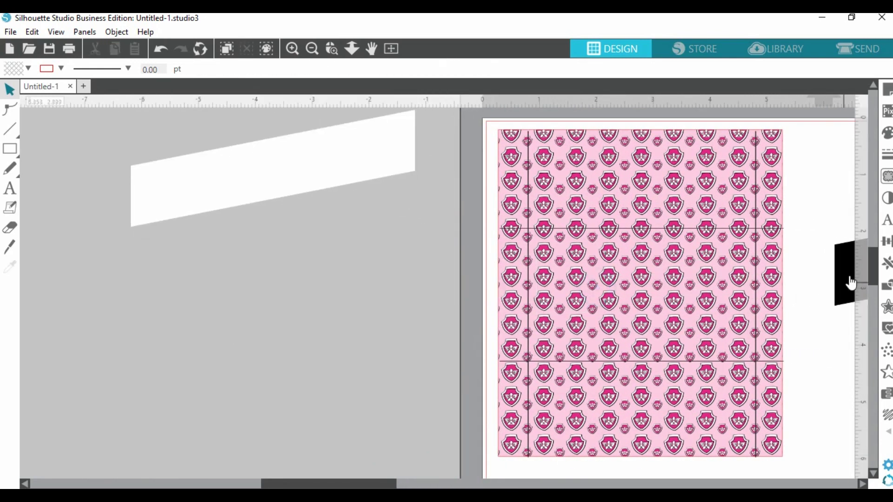
{"action": "left_click_drag", "start_coordinate": [847, 273], "coordinate": [164, 385]}
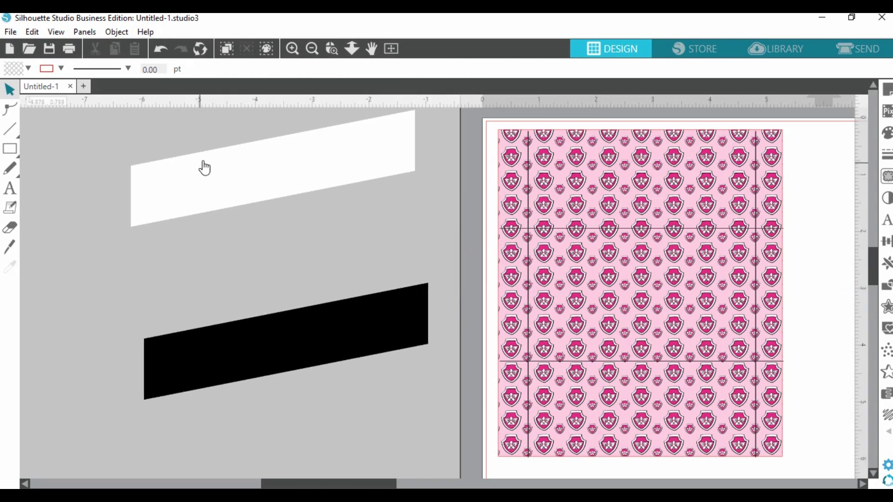
- Select each label to check its bounding box, and move the black label slightly further below the white one
{"action": "left_click", "coordinate": [207, 180], "text": "shift"}
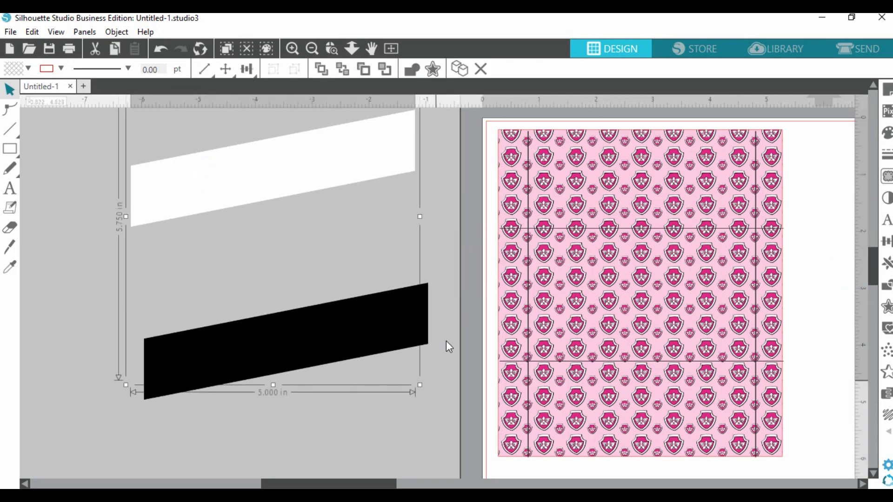
{"action": "left_click", "coordinate": [285, 332]}
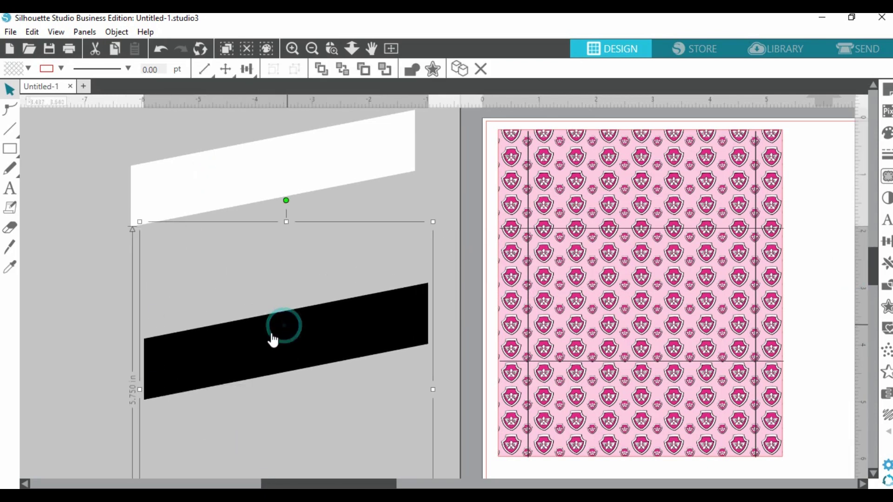
{"action": "left_click_drag", "start_coordinate": [309, 334], "coordinate": [313, 376]}
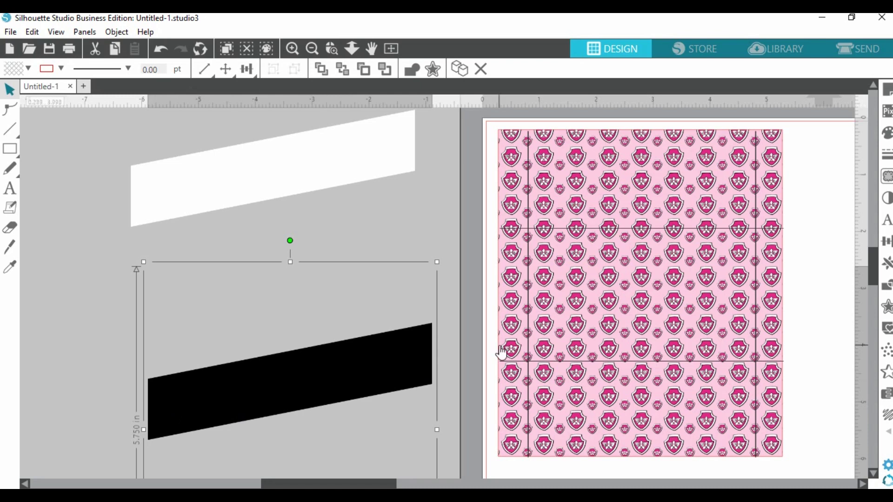
- Trace and detach the black label from its oversized image, using a trace area around it and a 100% threshold
{"action": "scroll", "coordinate": [476, 292], "scroll_direction": "down", "scroll_amount": 3}
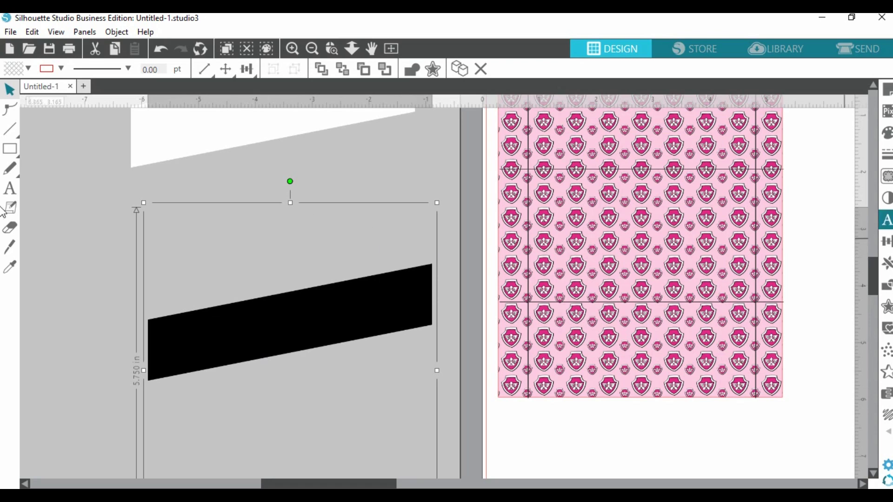
{"action": "left_click", "coordinate": [886, 176]}
{"action": "left_click", "coordinate": [701, 168]}
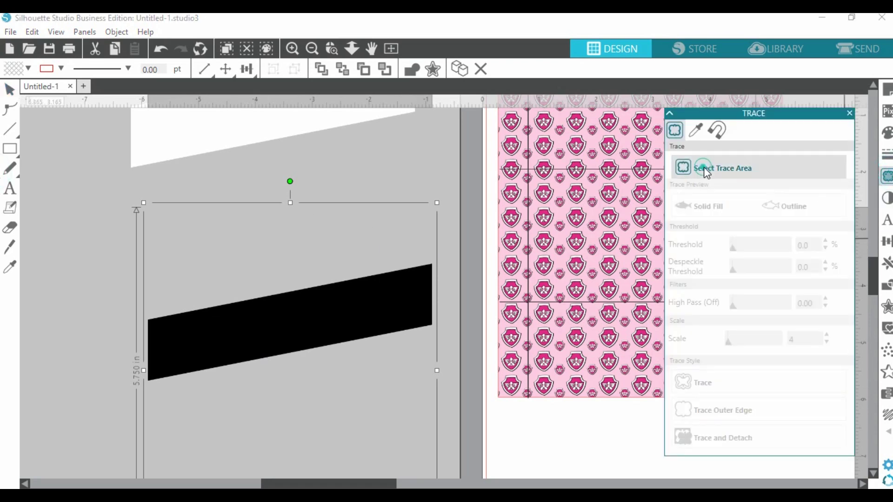
{"action": "mouse_move", "coordinate": [124, 247]}
{"action": "left_mouse_down"}
{"action": "mouse_move", "coordinate": [434, 253]}
{"action": "mouse_move", "coordinate": [456, 394]}
{"action": "left_mouse_up"}
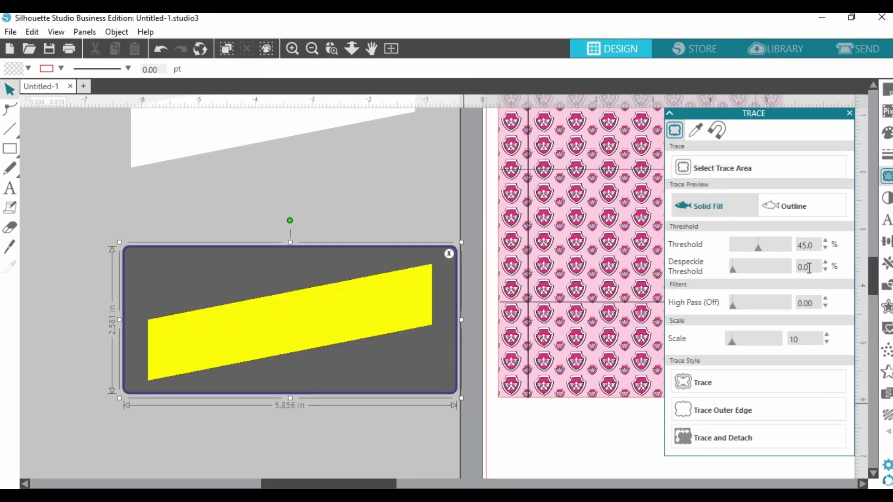
{"action": "left_click_drag", "start_coordinate": [758, 251], "coordinate": [789, 248]}
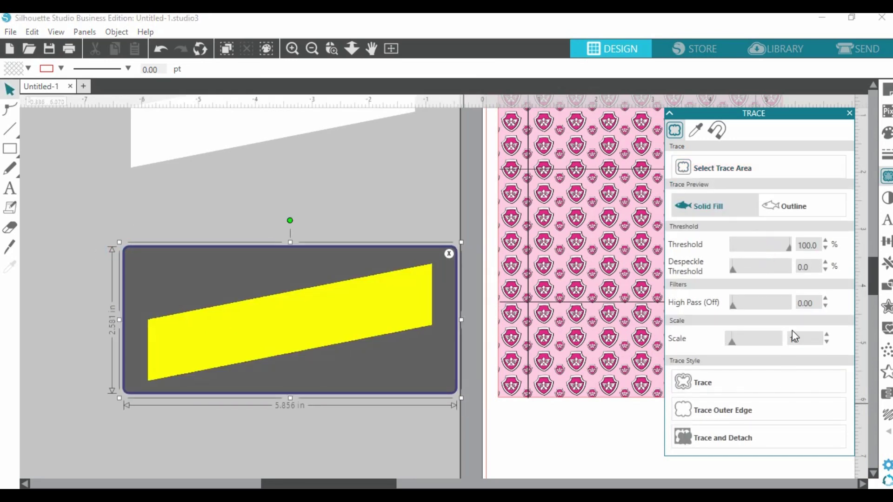
{"action": "left_click", "coordinate": [721, 440]}
- Move the detached black label onto the wrapper and delete the leftover image pieces in the grey area
{"action": "left_click_drag", "start_coordinate": [369, 311], "coordinate": [693, 268]}
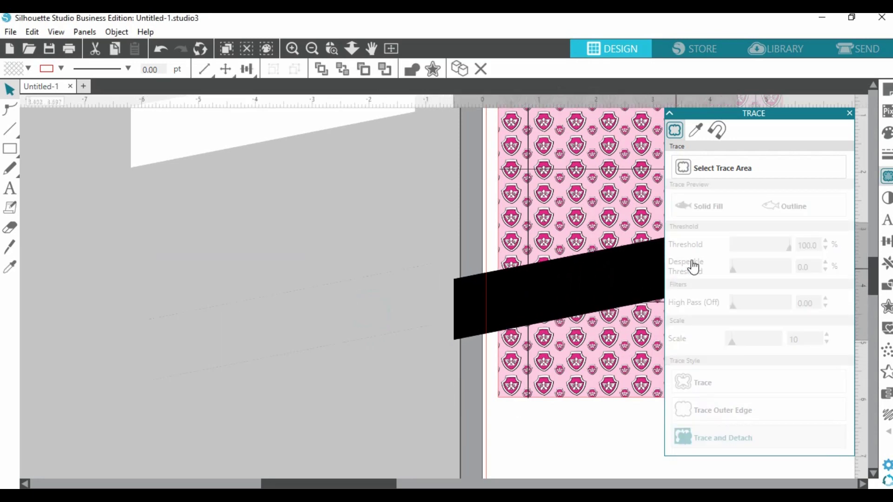
{"action": "left_click", "coordinate": [219, 254]}
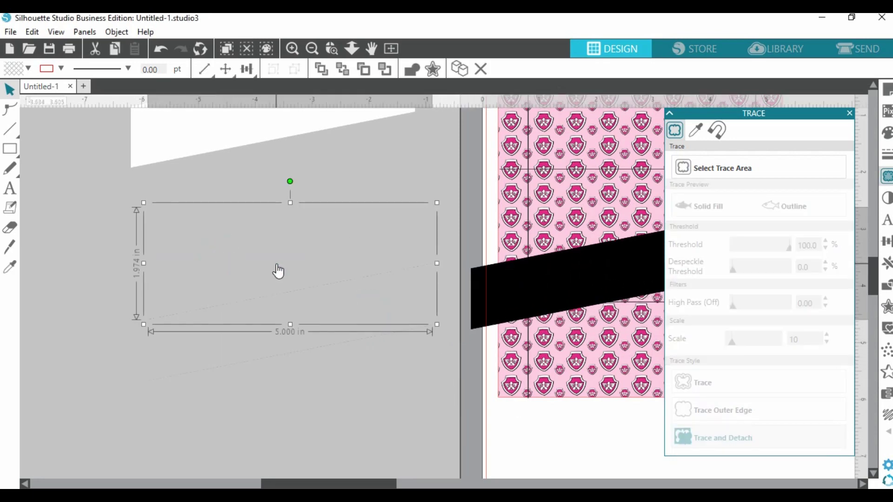
{"action": "left_click", "coordinate": [282, 292]}
{"action": "left_click", "coordinate": [285, 370]}
{"action": "left_click", "coordinate": [356, 407]}
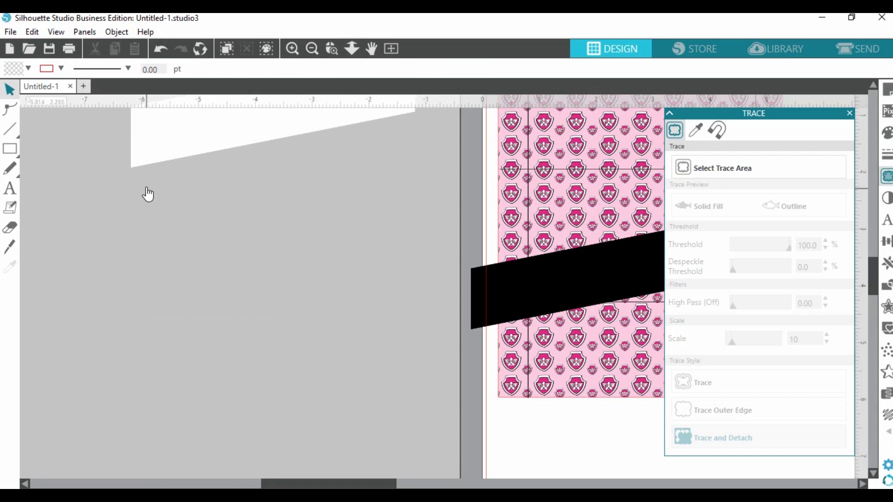
{"action": "left_click", "coordinate": [188, 254]}
{"action": "left_click", "coordinate": [240, 394]}
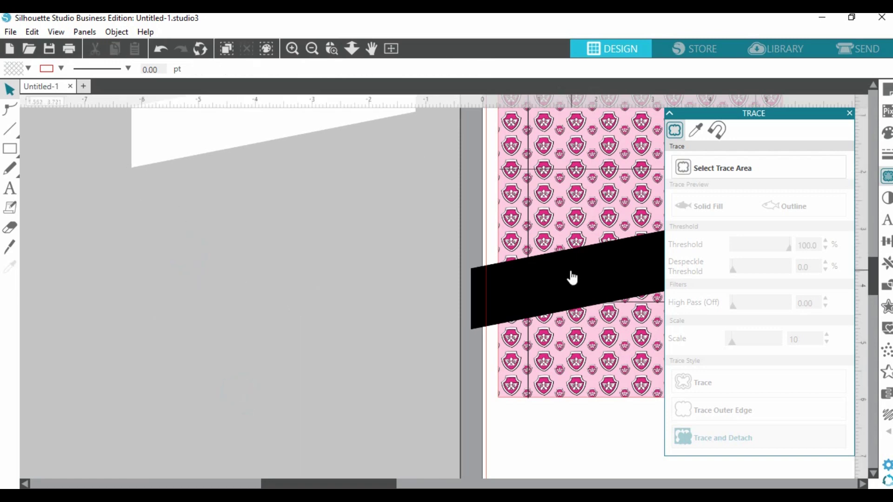
- Move the detached black label back to the grey area below the white label and fill it with the custom dark pink color
{"action": "left_click_drag", "start_coordinate": [572, 278], "coordinate": [212, 310]}
{"action": "left_click", "coordinate": [275, 289]}
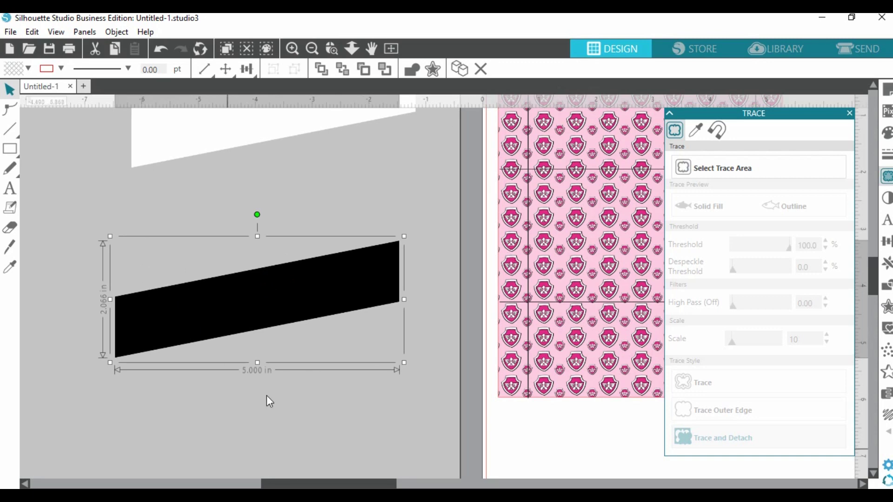
{"action": "left_click_drag", "start_coordinate": [259, 299], "coordinate": [289, 295]}
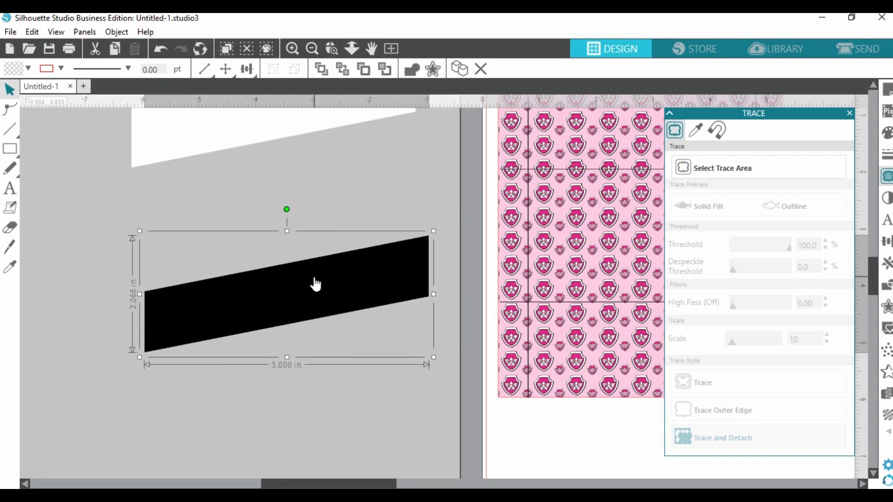
{"action": "left_click", "coordinate": [887, 133]}
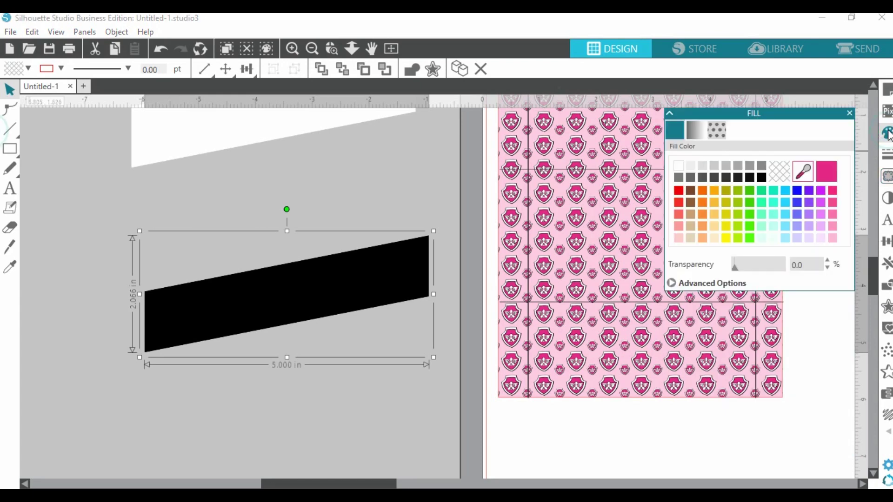
{"action": "left_click", "coordinate": [826, 174]}
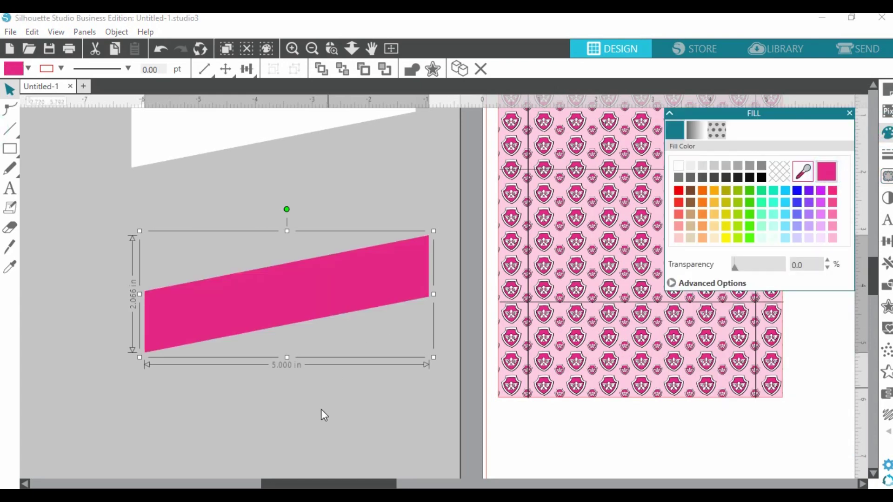
- Move the pink label aside in the grey area and bring the white label closer to the page
{"action": "left_click", "coordinate": [291, 418]}
{"action": "left_click_drag", "start_coordinate": [308, 293], "coordinate": [323, 334]}
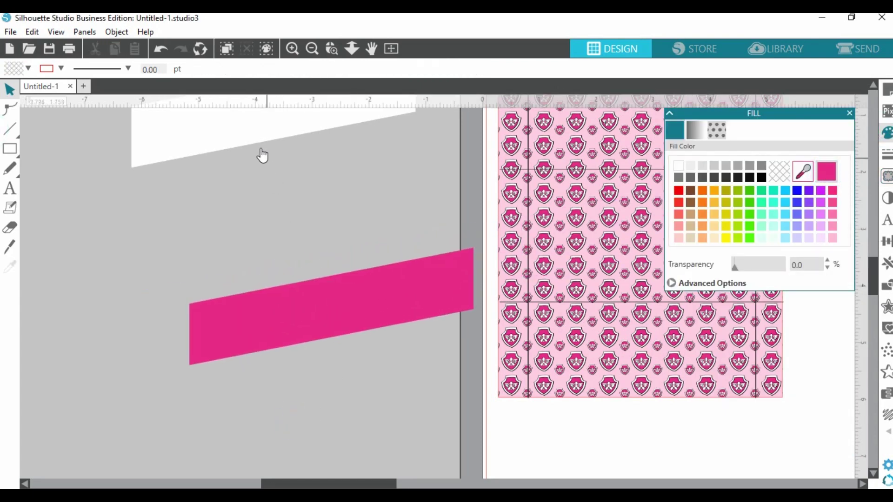
{"action": "left_click_drag", "start_coordinate": [253, 132], "coordinate": [236, 212]}
{"action": "key", "text": "Escape"}
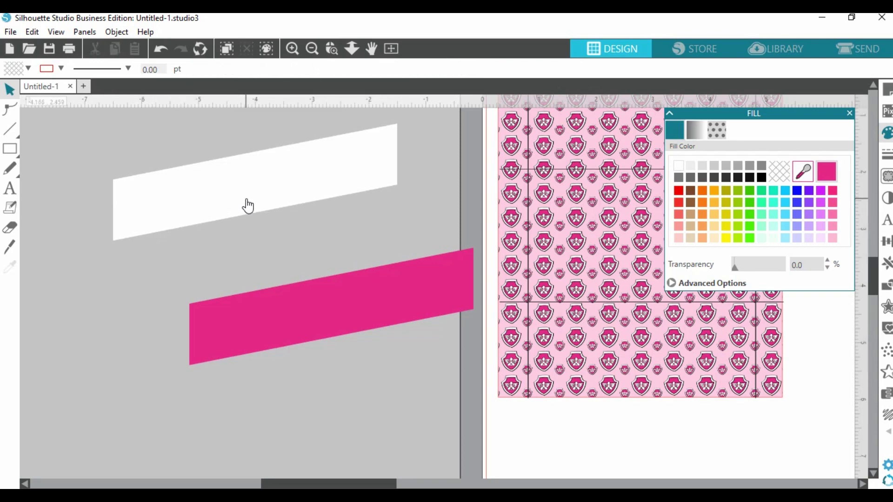
{"action": "left_click_drag", "start_coordinate": [248, 205], "coordinate": [299, 189]}
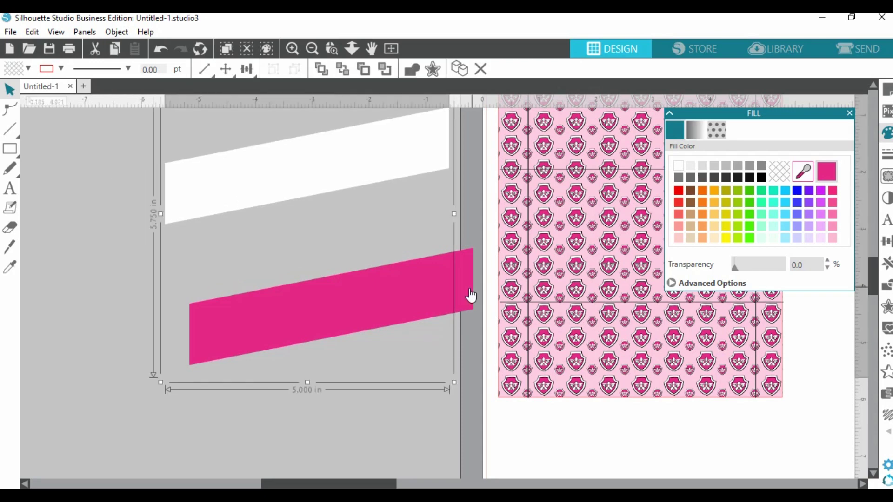
{"action": "left_click_drag", "start_coordinate": [468, 295], "coordinate": [209, 350]}
{"action": "key", "text": "Escape"}
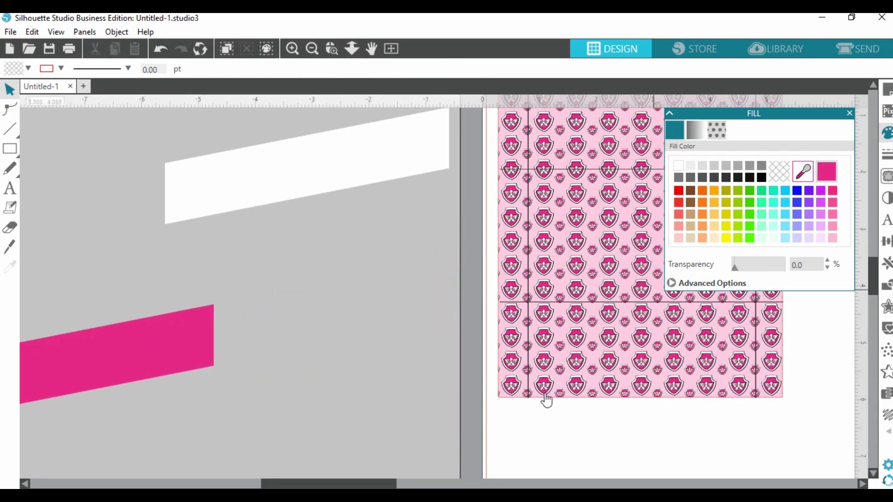
- Place the white label diagonally across the full width of the wrapper, between the two horizontal fold lines at its edges
{"action": "left_click_drag", "start_coordinate": [388, 486], "coordinate": [465, 486]}
{"action": "scroll", "coordinate": [481, 400], "scroll_direction": "up", "scroll_amount": 1}
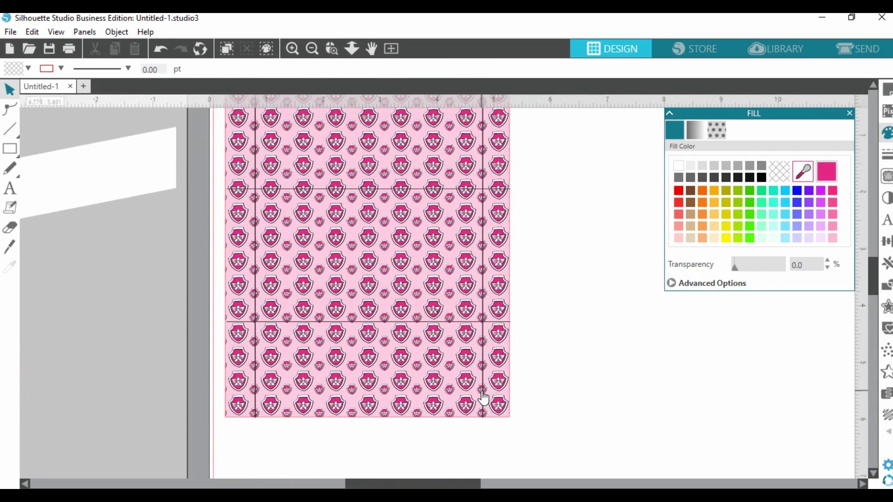
{"action": "left_click_drag", "start_coordinate": [104, 199], "coordinate": [440, 276]}
{"action": "key", "text": "Escape"}
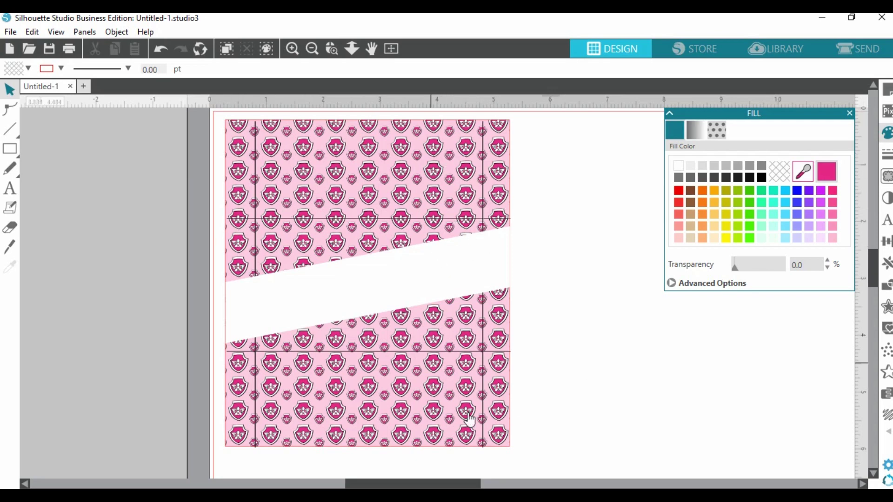
- Insert the sitting Skye puppy image, Paw Patrol (7), from the Paw Patrol Clipart library folder into the design
{"action": "left_click", "coordinate": [104, 130]}
{"action": "left_click", "coordinate": [775, 49]}
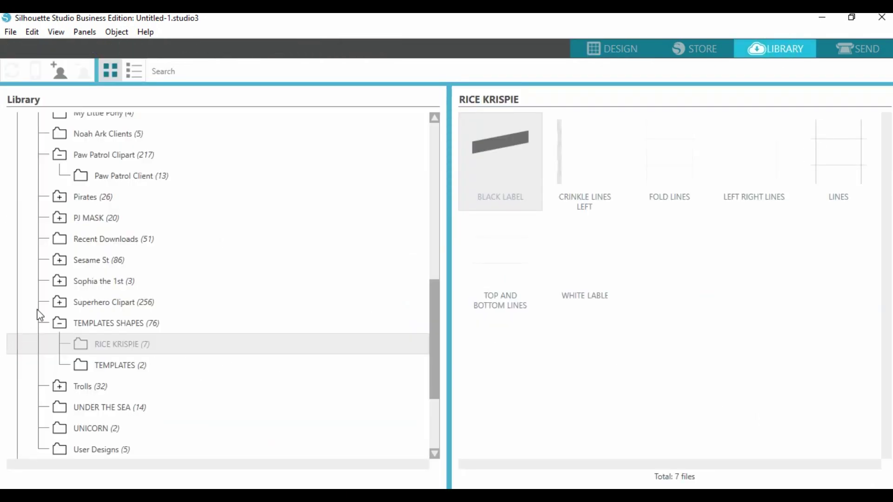
{"action": "left_click", "coordinate": [84, 158]}
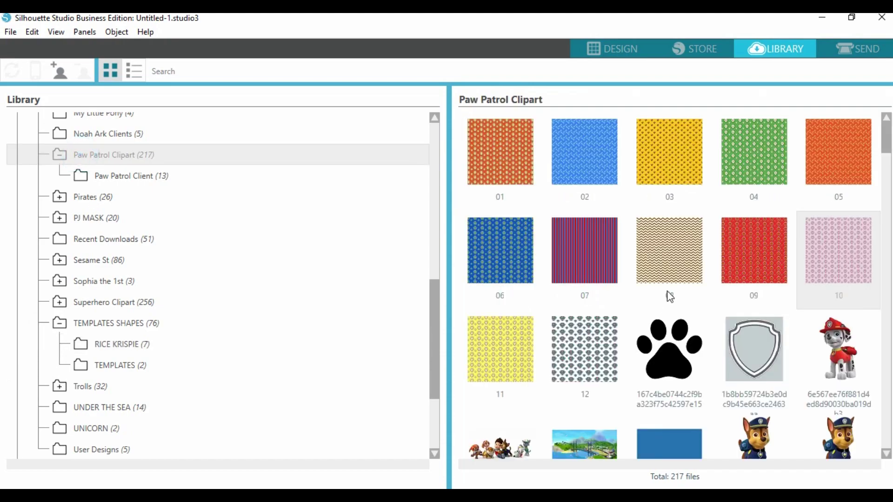
{"action": "scroll", "coordinate": [670, 297], "scroll_direction": "down", "scroll_amount": 15}
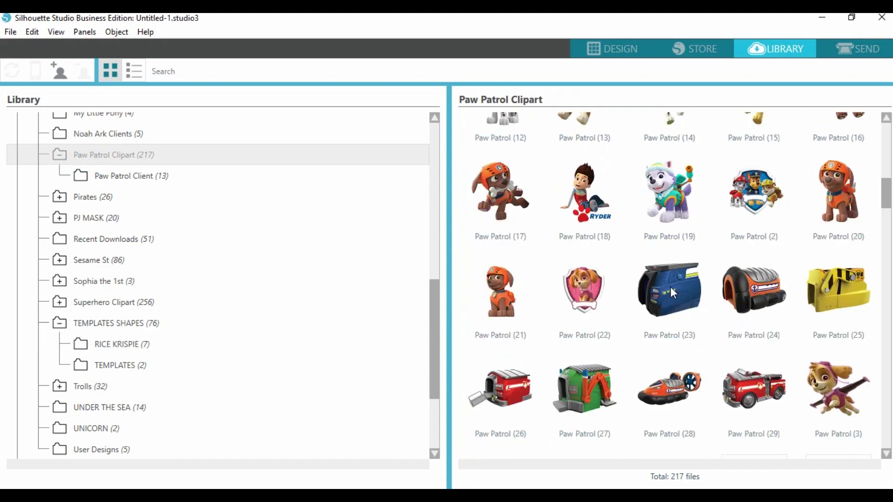
{"action": "scroll", "coordinate": [670, 286], "scroll_direction": "down", "scroll_amount": 12}
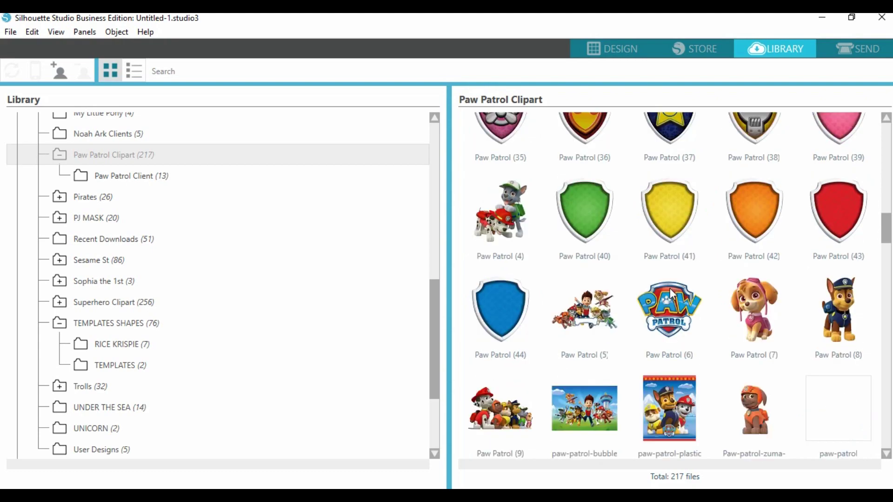
{"action": "scroll", "coordinate": [669, 289], "scroll_direction": "down", "scroll_amount": 3}
{"action": "scroll", "coordinate": [669, 288], "scroll_direction": "up", "scroll_amount": 2}
{"action": "double_click", "coordinate": [752, 244]}
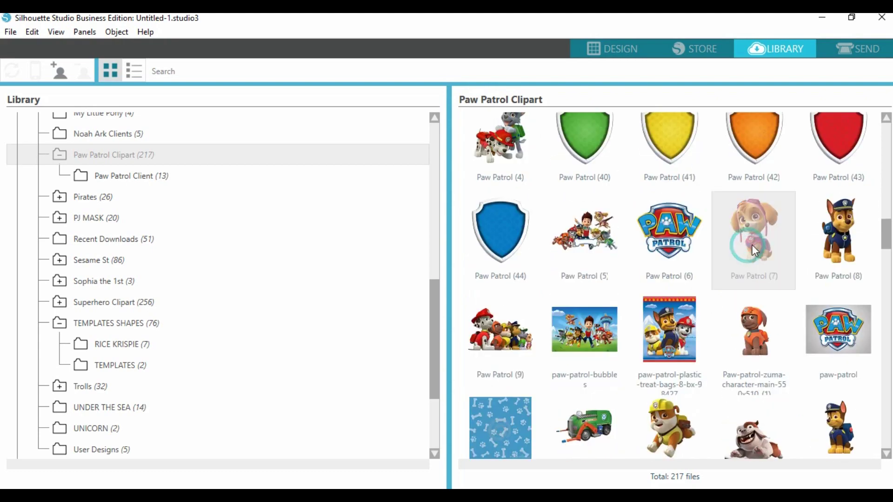
{"action": "right_click", "coordinate": [752, 245]}
{"action": "left_click", "coordinate": [785, 270]}
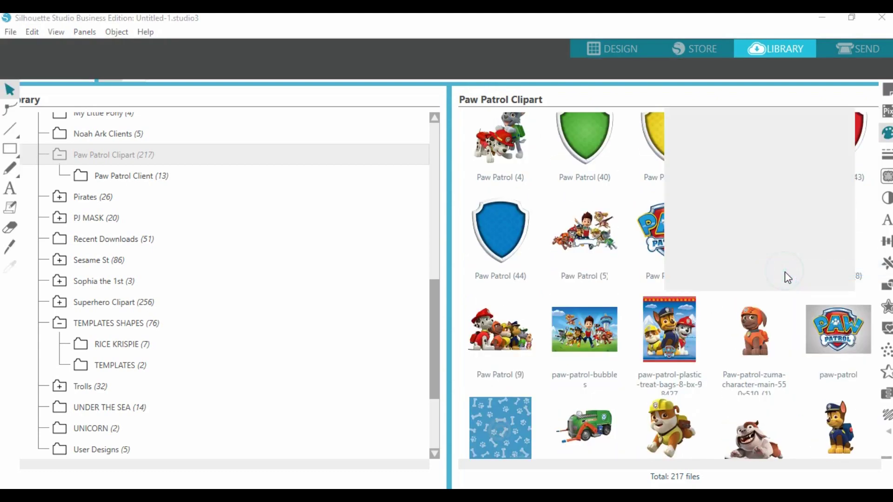
- Position the puppy image over the right end of the white label and shrink it to about 2.14 in tall
{"action": "left_click_drag", "start_coordinate": [316, 172], "coordinate": [483, 252]}
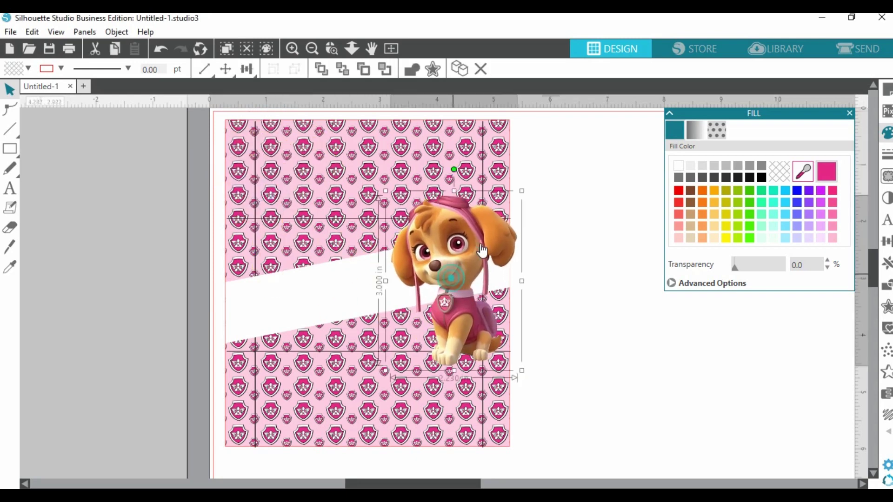
{"action": "left_click_drag", "start_coordinate": [522, 190], "coordinate": [486, 233]}
{"action": "mouse_move", "coordinate": [454, 303]}
{"action": "left_mouse_down"}
{"action": "mouse_move", "coordinate": [448, 308]}
{"action": "mouse_move", "coordinate": [455, 298]}
{"action": "left_mouse_up"}
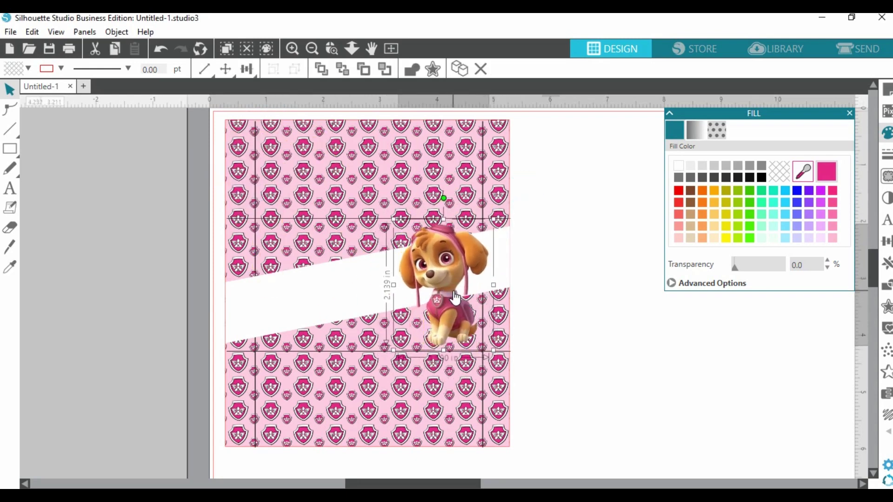
{"action": "left_click", "coordinate": [605, 294]}
- Add the text SKYE'S KRISPES in Futura Condensed Extra, starting in the grey area beside the page
{"action": "key", "text": "t"}
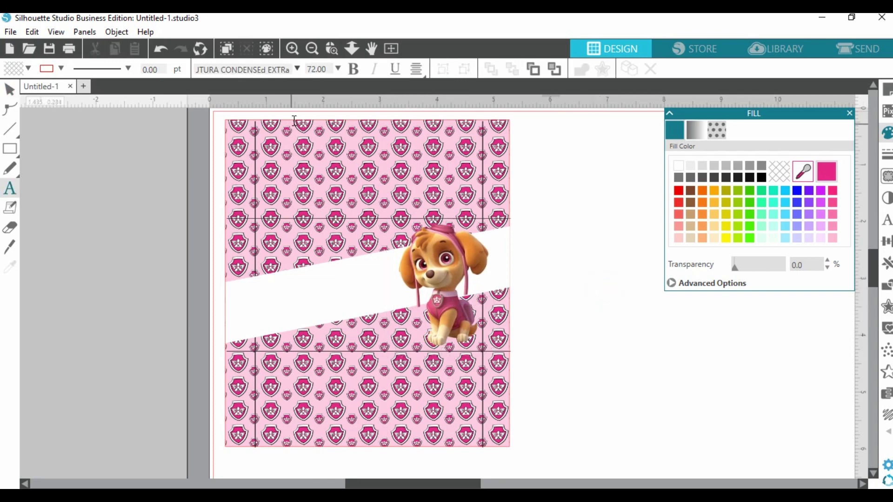
{"action": "left_click", "coordinate": [297, 69]}
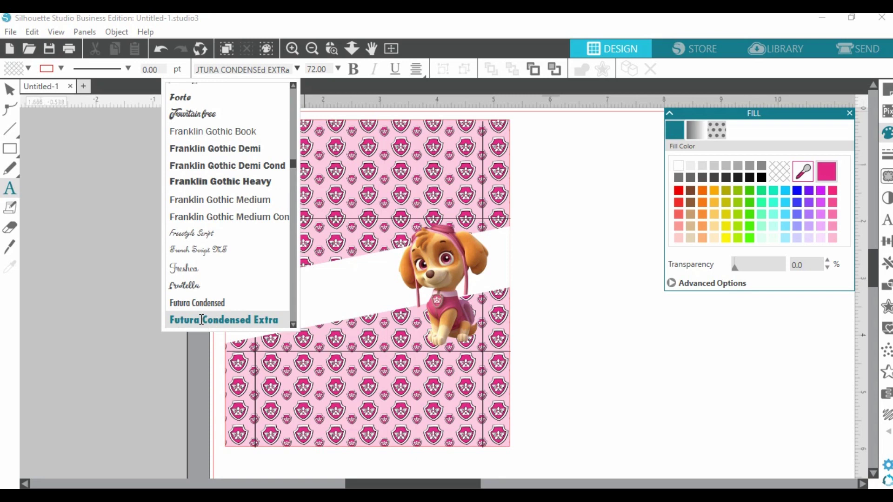
{"action": "left_click", "coordinate": [263, 321]}
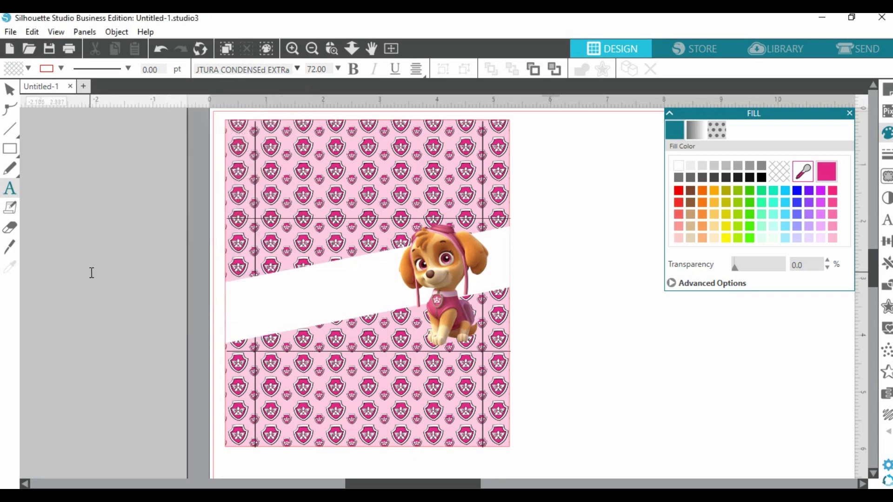
{"action": "left_click", "coordinate": [80, 256]}
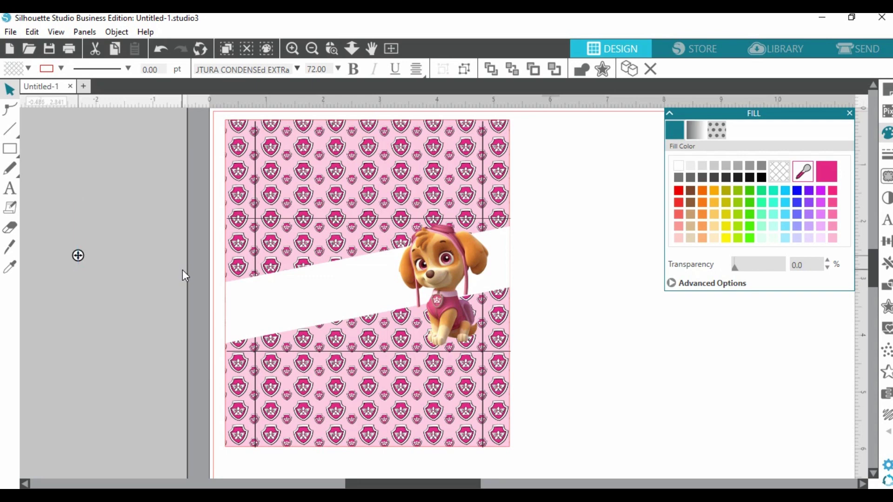
{"action": "type", "text": "SKY"}
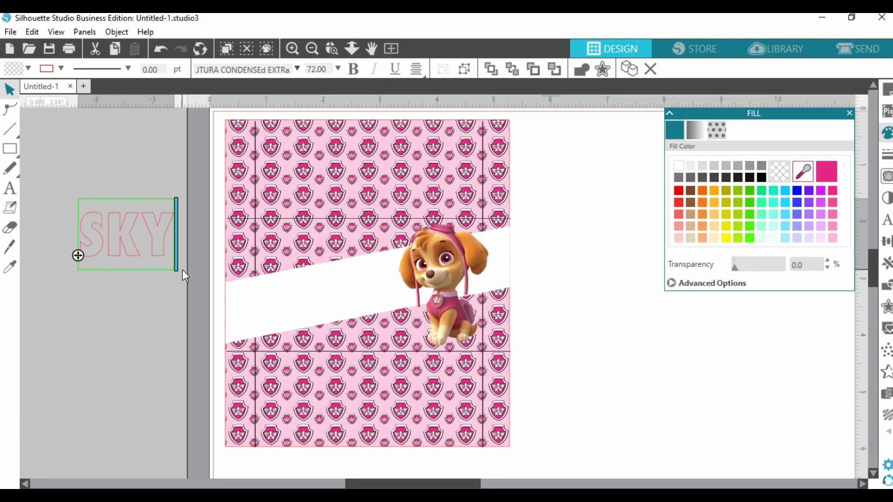
{"action": "type", "text": "E'S RICE"}
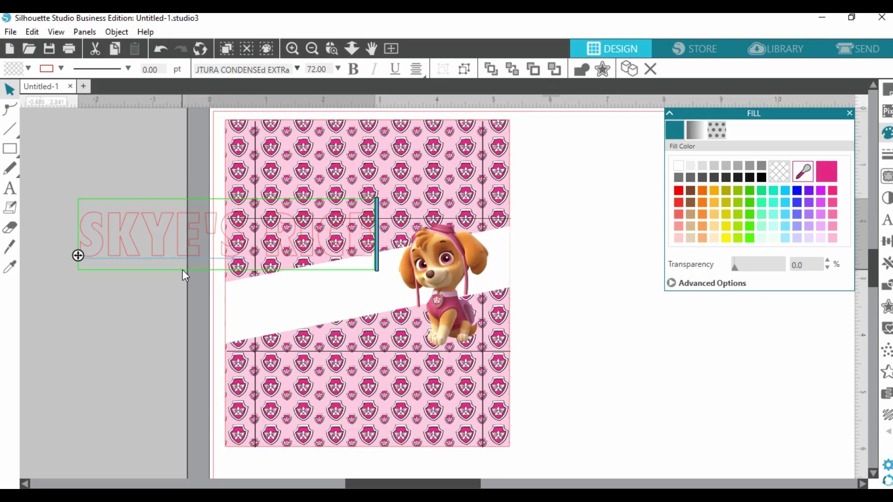
{"action": "key", "text": "BackSpace"}
{"action": "key", "text": "BackSpace"}
{"action": "key", "text": "BackSpace"}
{"action": "key", "text": "BackSpace"}
{"action": "key", "text": "BackSpace"}
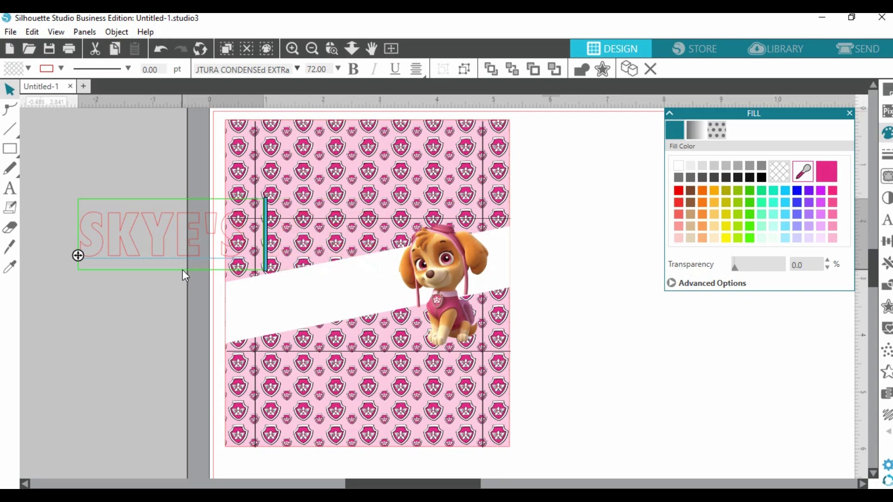
{"action": "type", "text": "K"}
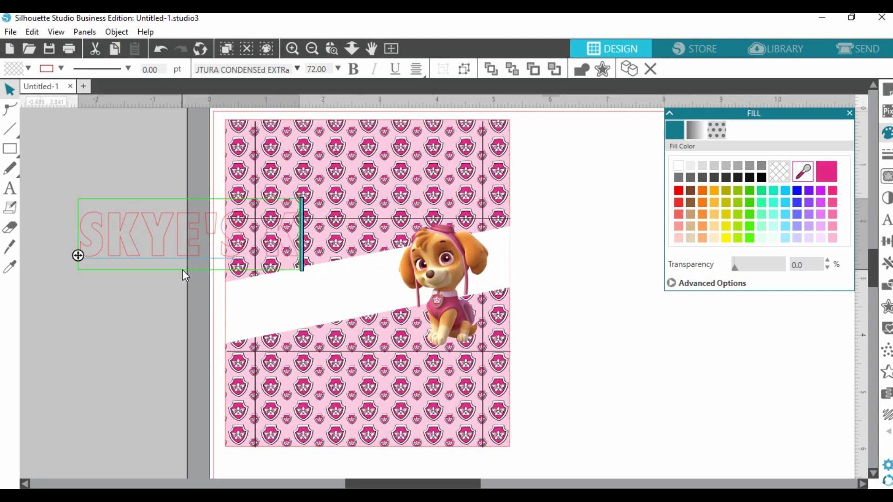
{"action": "type", "text": "RISPIES"}
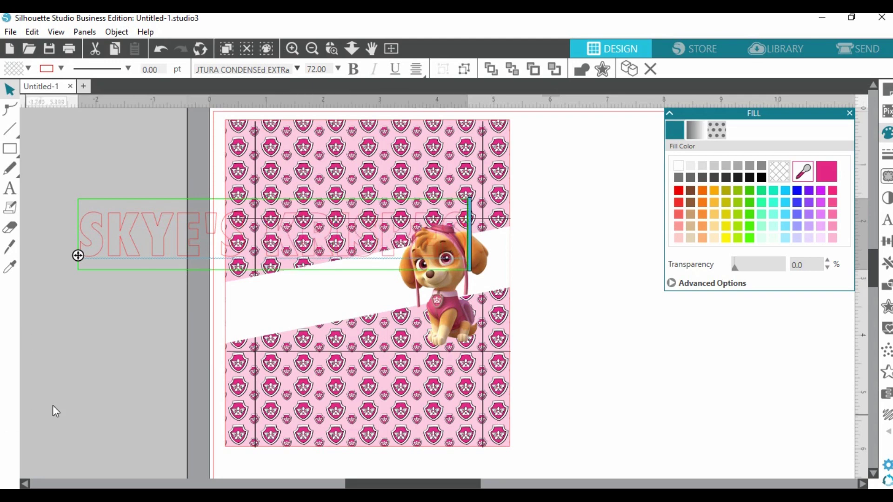
{"action": "left_click", "coordinate": [132, 347]}
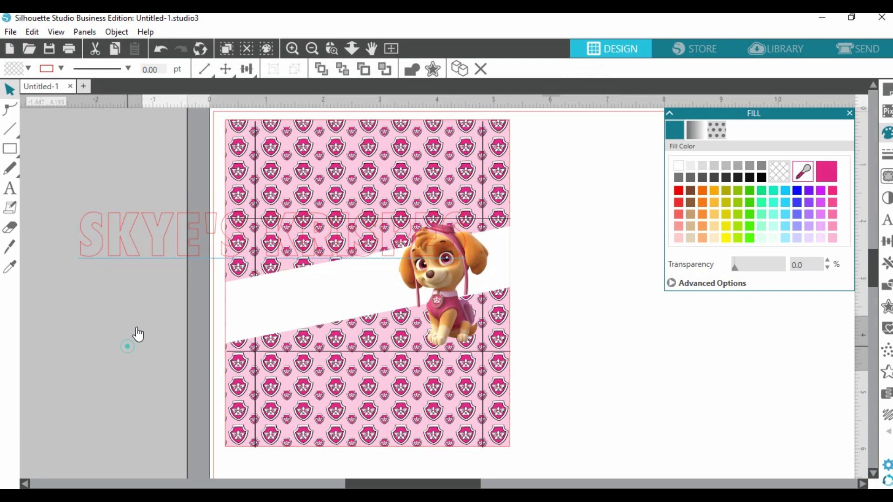
- Move the SKYE'S KRISPES text to the blank page area right of the wrapper
{"action": "left_click", "coordinate": [158, 255]}
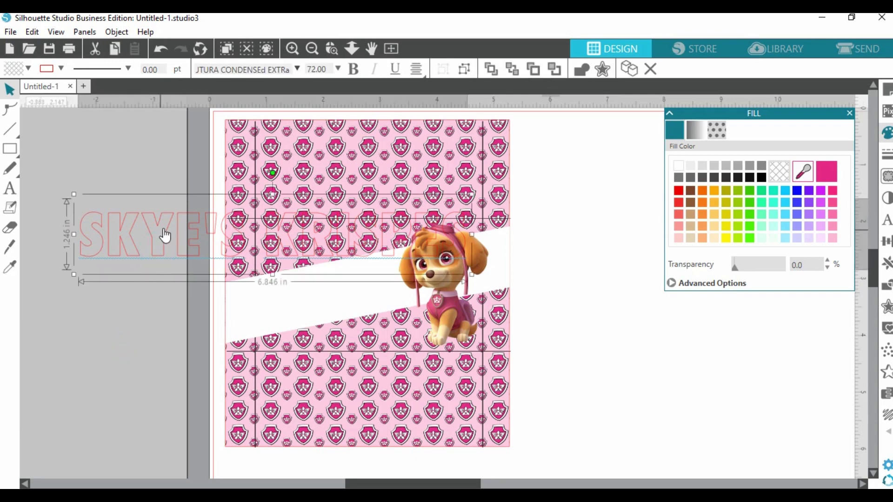
{"action": "left_click_drag", "start_coordinate": [168, 238], "coordinate": [590, 388]}
{"action": "left_click_drag", "start_coordinate": [456, 485], "coordinate": [504, 485]}
{"action": "left_click_drag", "start_coordinate": [572, 399], "coordinate": [582, 372]}
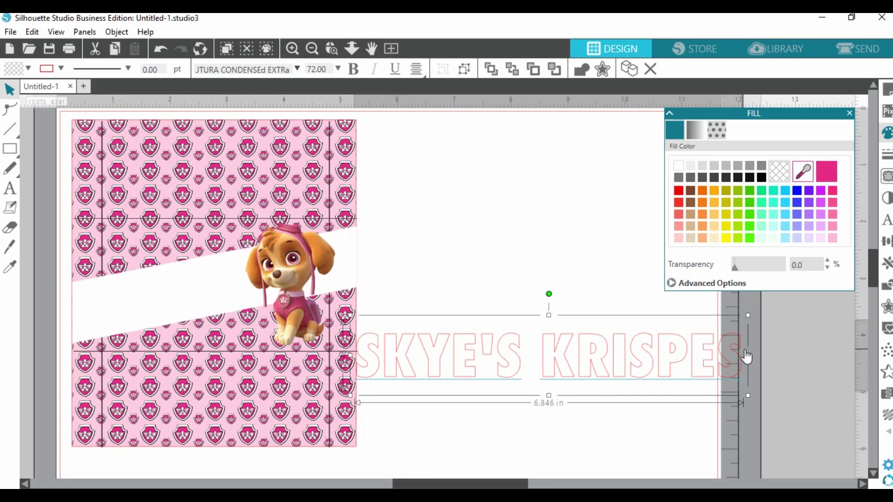
{"action": "scroll", "coordinate": [778, 365], "scroll_direction": "down", "scroll_amount": 2}
{"action": "scroll", "coordinate": [755, 381], "scroll_direction": "down", "scroll_amount": 1}
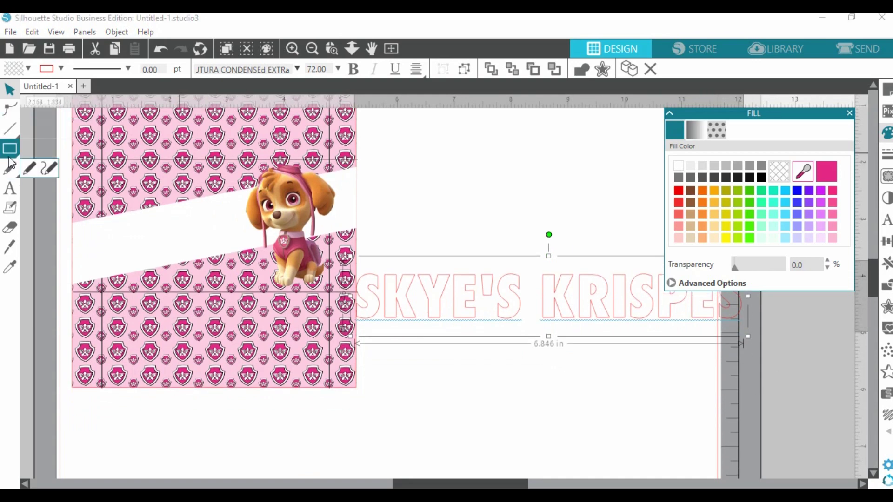
- Draw a wide, flat ellipse on the blank page area below the SKYE'S KRISPES text
{"action": "left_click_drag", "start_coordinate": [10, 149], "coordinate": [69, 149]}
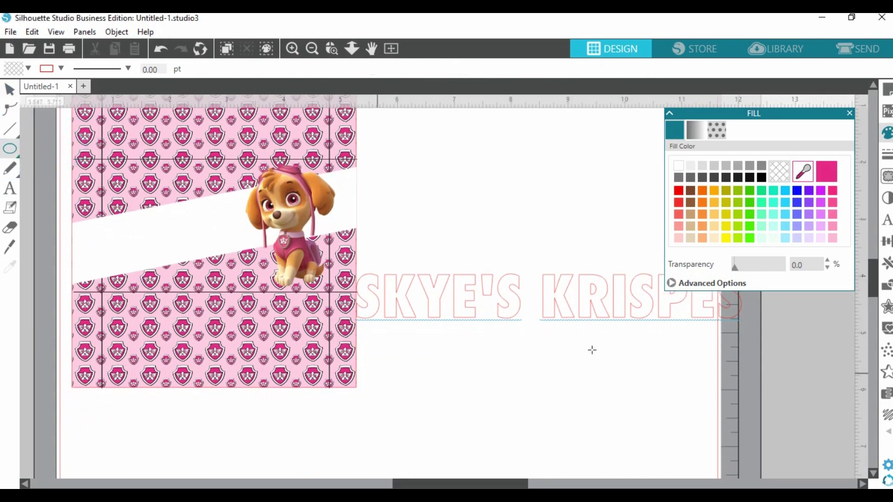
{"action": "mouse_move", "coordinate": [431, 358]}
{"action": "left_mouse_down"}
{"action": "mouse_move", "coordinate": [512, 387]}
{"action": "mouse_move", "coordinate": [625, 393]}
{"action": "mouse_move", "coordinate": [631, 411]}
{"action": "mouse_move", "coordinate": [611, 407]}
{"action": "left_mouse_up"}
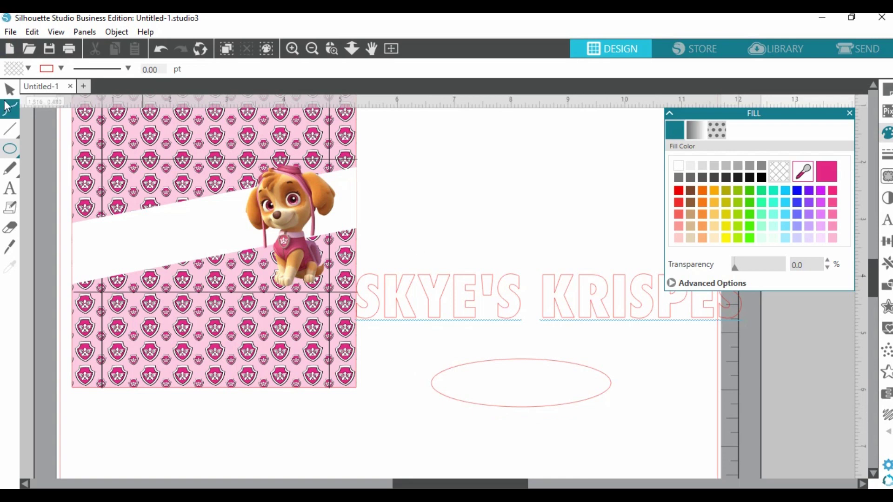
{"action": "left_click", "coordinate": [9, 88]}
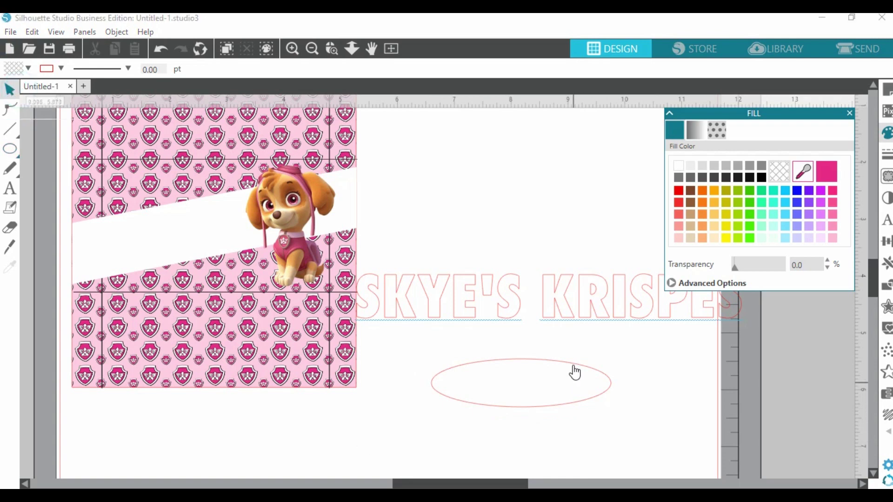
- Shrink the SKYE'S KRISPES text proportionally to about 3.96 in wide
{"action": "left_click", "coordinate": [566, 318]}
{"action": "left_click_drag", "start_coordinate": [350, 336], "coordinate": [511, 288]}
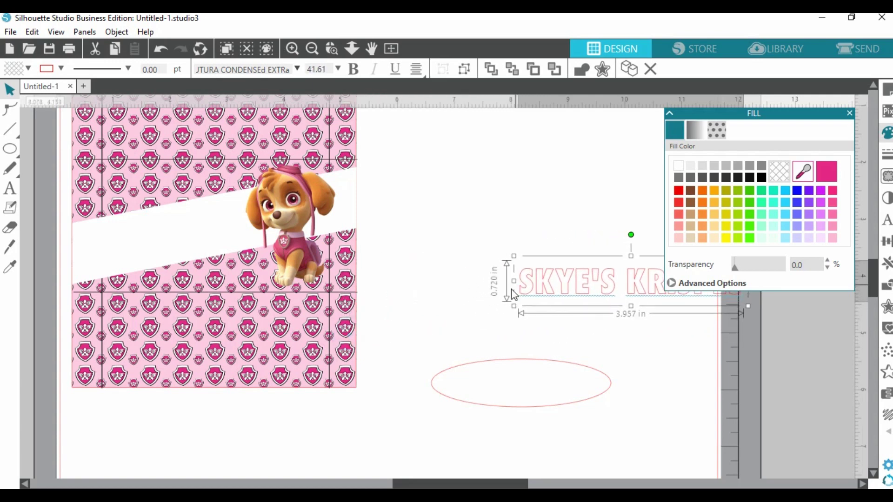
{"action": "left_click", "coordinate": [604, 329]}
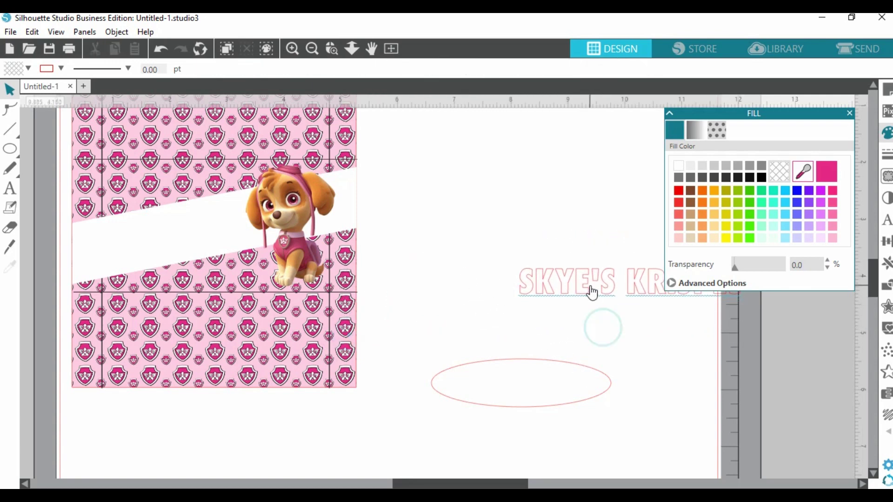
- Attach the SKYE'S KRISPES text to the ellipse as its path, starting at the ellipse's left end
{"action": "double_click", "coordinate": [590, 286]}
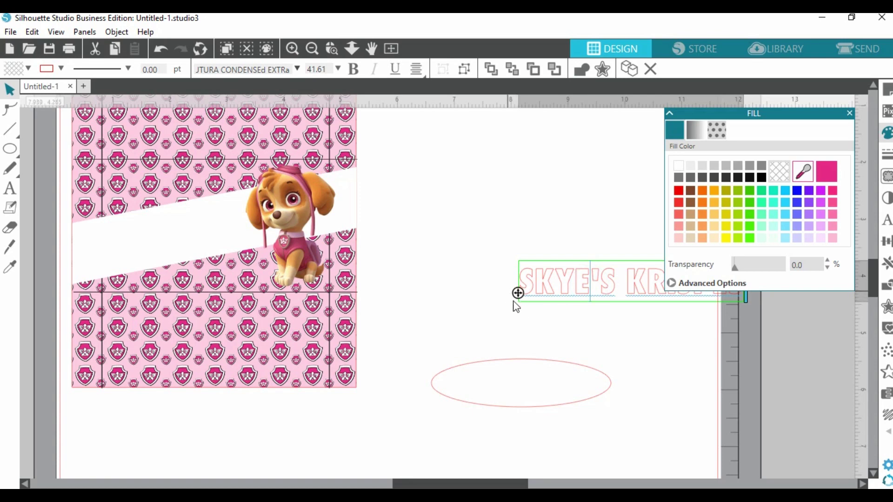
{"action": "left_click_drag", "start_coordinate": [517, 293], "coordinate": [431, 385]}
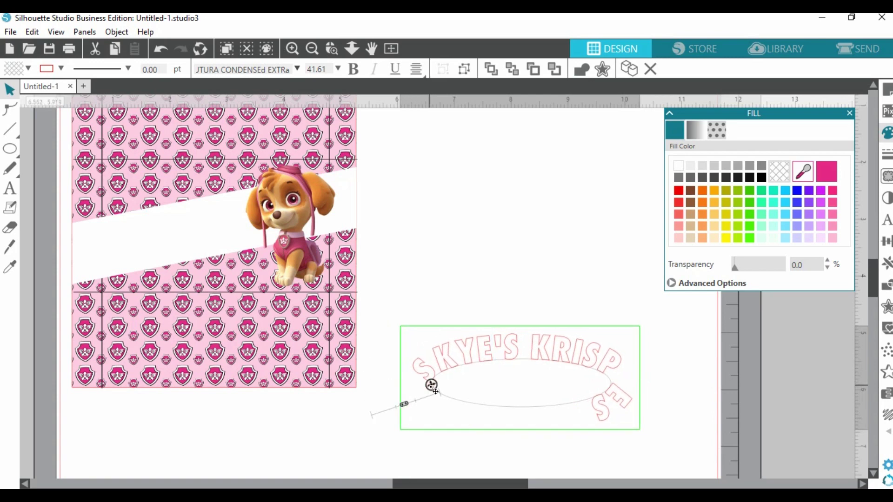
{"action": "left_click", "coordinate": [310, 446]}
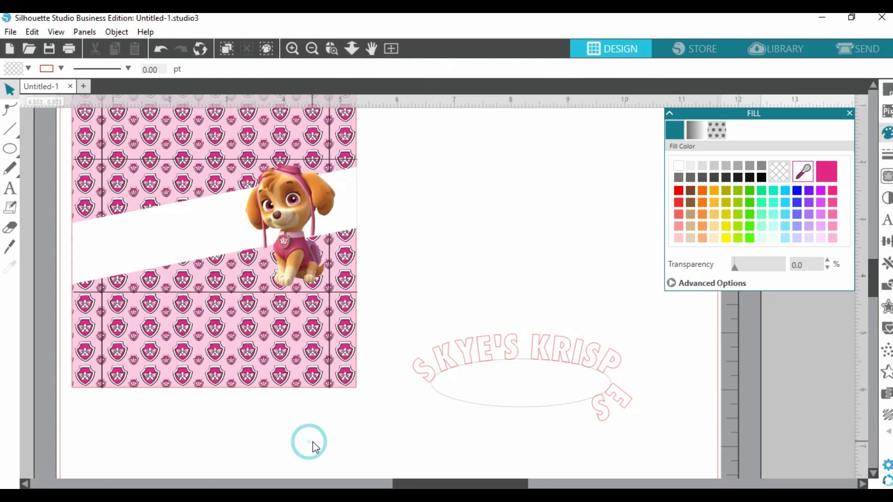
- Undo attaching the SKYE'S KRISPES text to the ellipse and enlarge the ellipse proportionally to about 4.19 in wide
{"action": "left_click", "coordinate": [161, 50]}
{"action": "left_click", "coordinate": [161, 51]}
{"action": "left_click", "coordinate": [161, 50]}
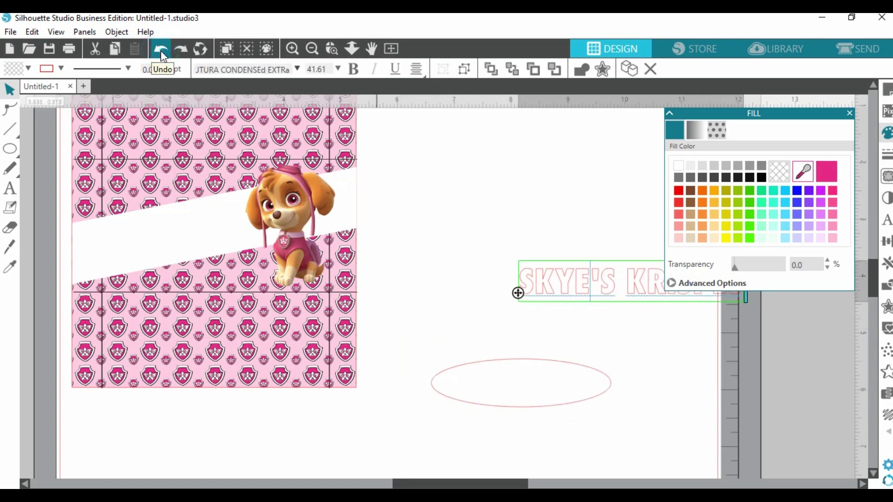
{"action": "left_click", "coordinate": [514, 404]}
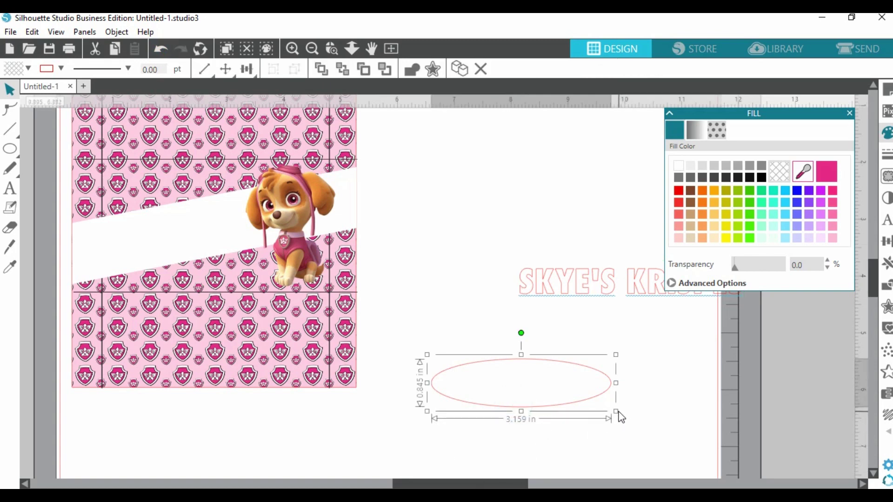
{"action": "left_click_drag", "start_coordinate": [617, 410], "coordinate": [674, 428]}
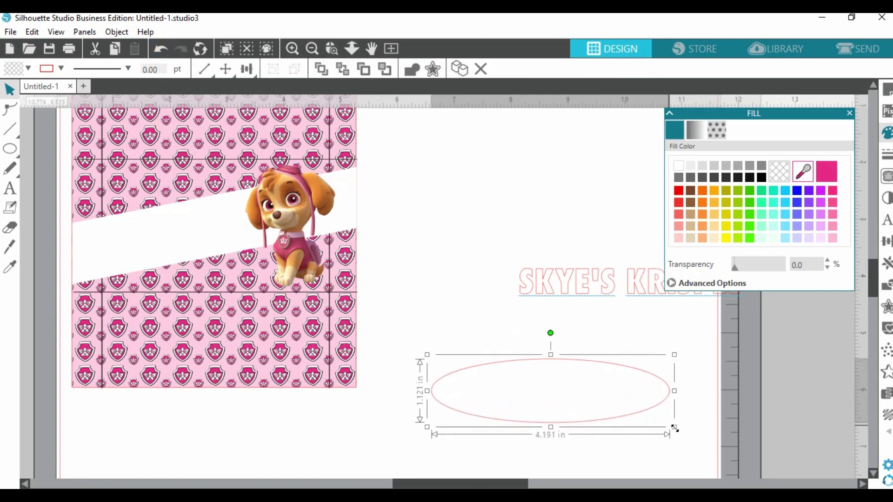
{"action": "left_click", "coordinate": [314, 450]}
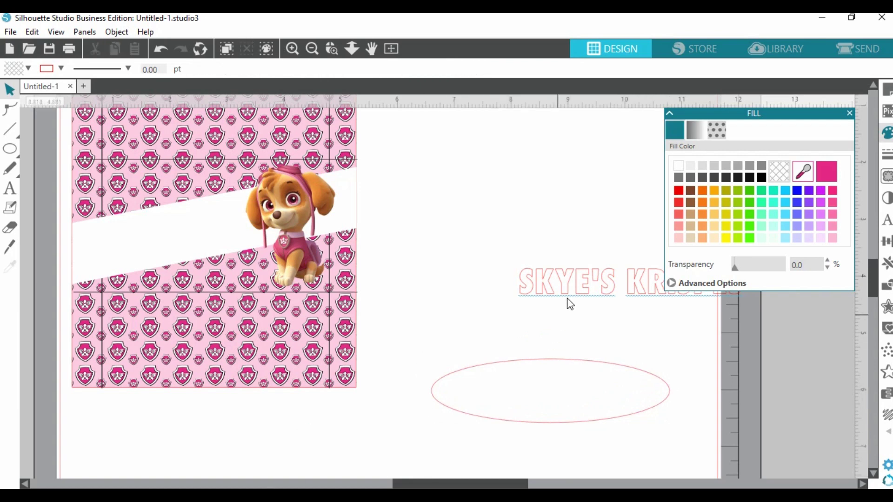
- Attach the SKYE'S KRISPES text along the enlarged ellipse's upper arc and move both closer to the wrapper
{"action": "double_click", "coordinate": [578, 286]}
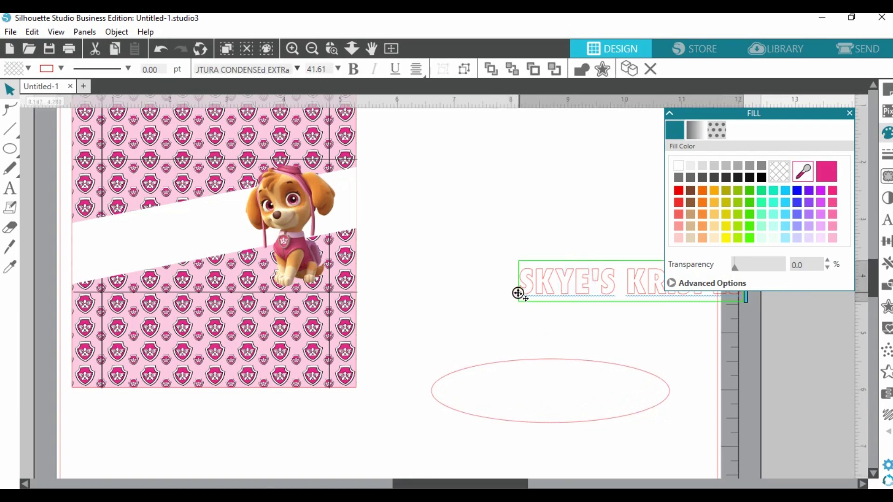
{"action": "left_click_drag", "start_coordinate": [518, 293], "coordinate": [441, 378]}
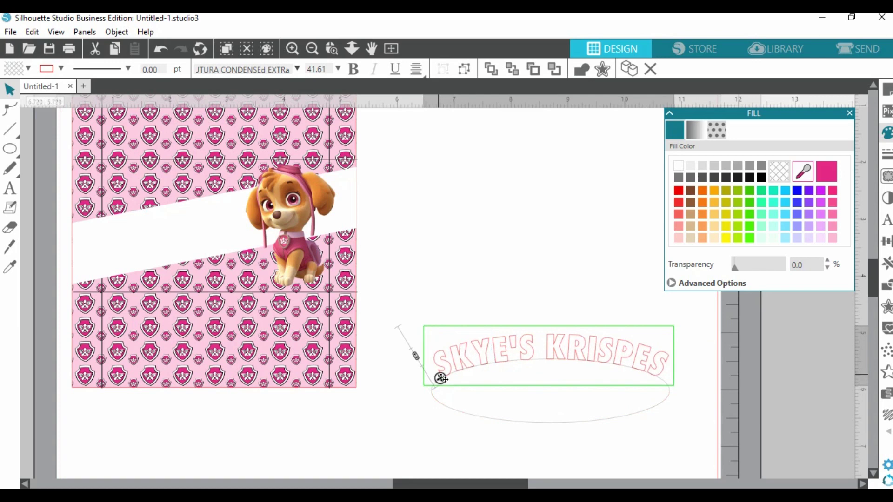
{"action": "left_click", "coordinate": [379, 445]}
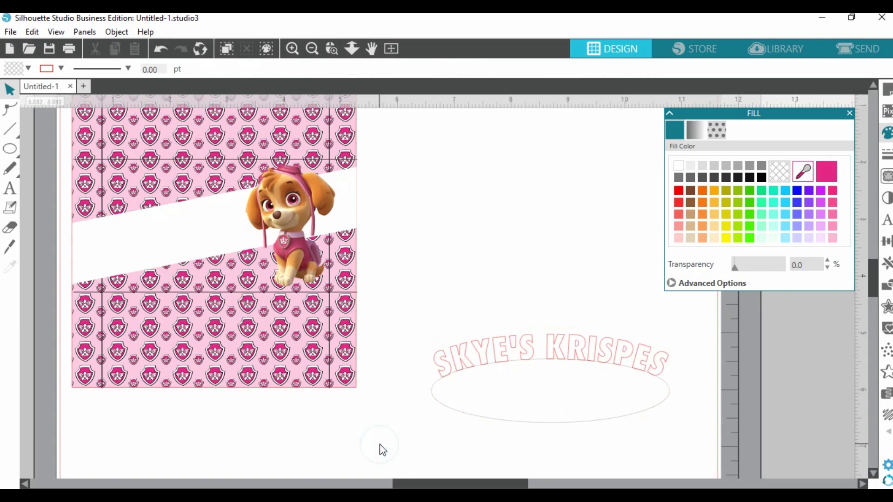
{"action": "left_click", "coordinate": [593, 361]}
{"action": "left_click_drag", "start_coordinate": [593, 360], "coordinate": [543, 316]}
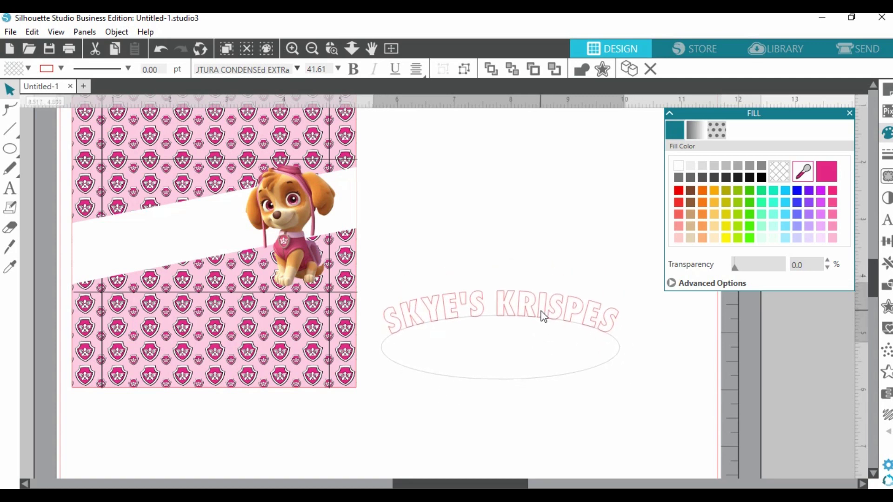
{"action": "left_click", "coordinate": [577, 359]}
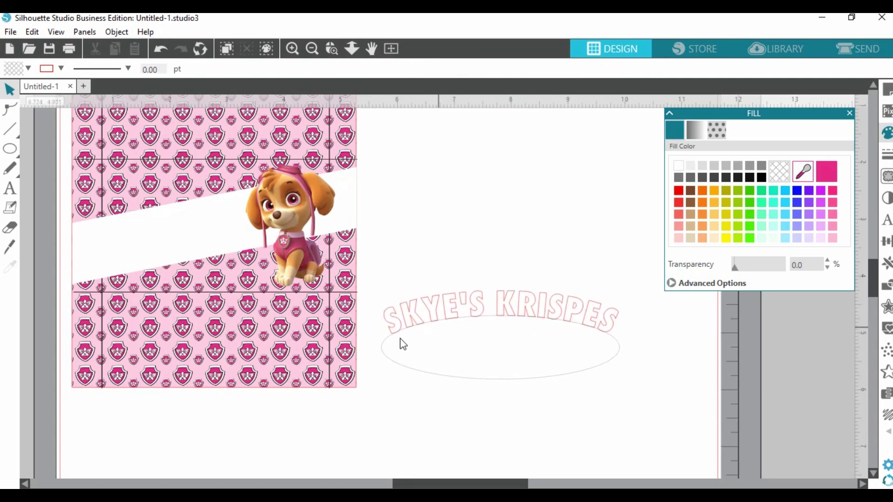
- Turn the curved SKYE'S KRISPES text into shapes separate from the ellipse, and move the ellipse and lettering well apart
{"action": "right_click", "coordinate": [520, 303]}
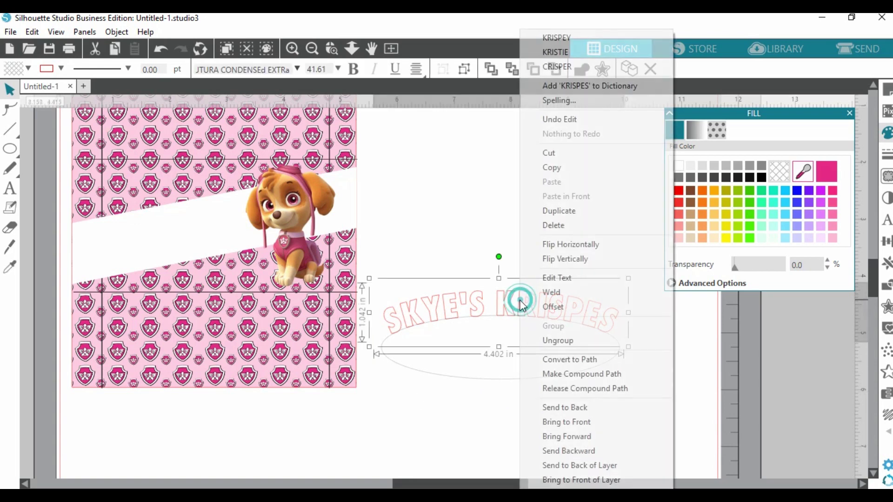
{"action": "left_click", "coordinate": [582, 381]}
{"action": "left_click", "coordinate": [512, 421]}
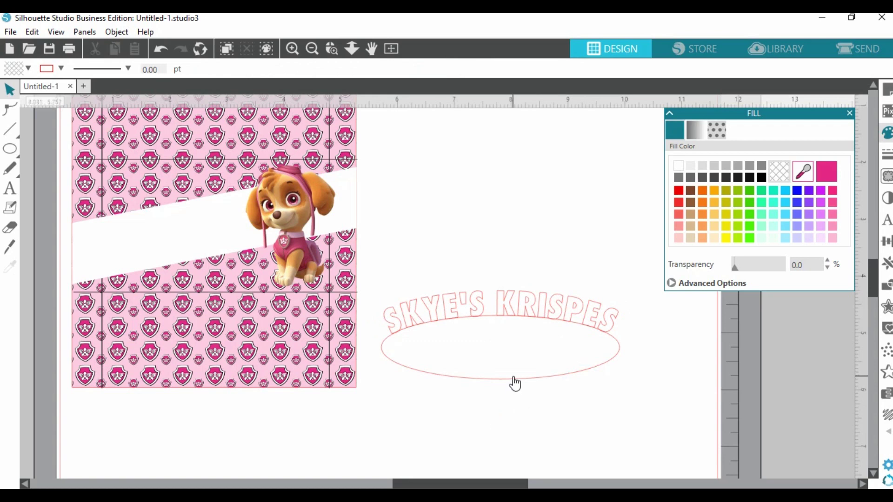
{"action": "left_click_drag", "start_coordinate": [511, 379], "coordinate": [517, 468]}
{"action": "left_click", "coordinate": [517, 467]}
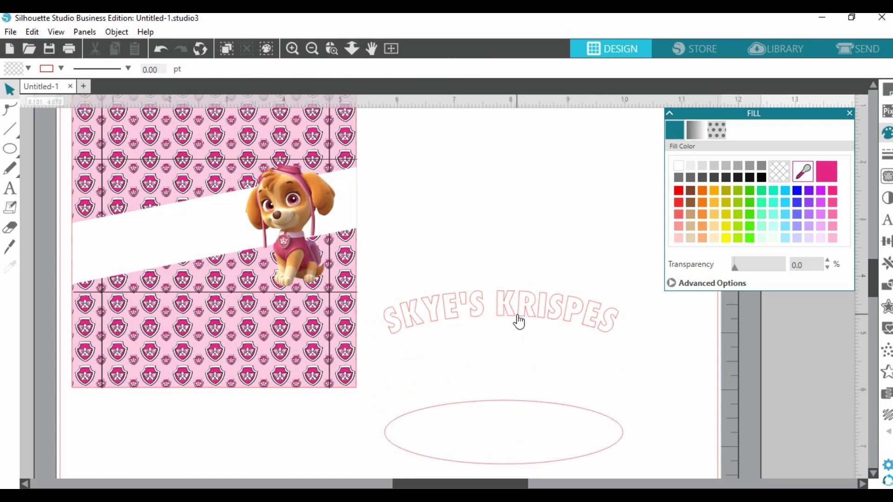
{"action": "left_click_drag", "start_coordinate": [520, 320], "coordinate": [530, 282]}
- Try making the SKYE'S KRISPES lettering a compound path, and undo the trial edits
{"action": "right_click", "coordinate": [530, 284]}
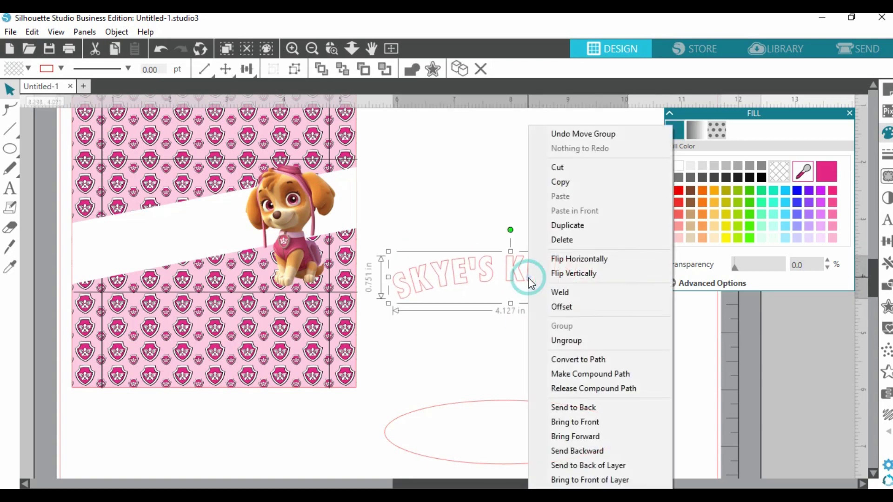
{"action": "left_click", "coordinate": [587, 372]}
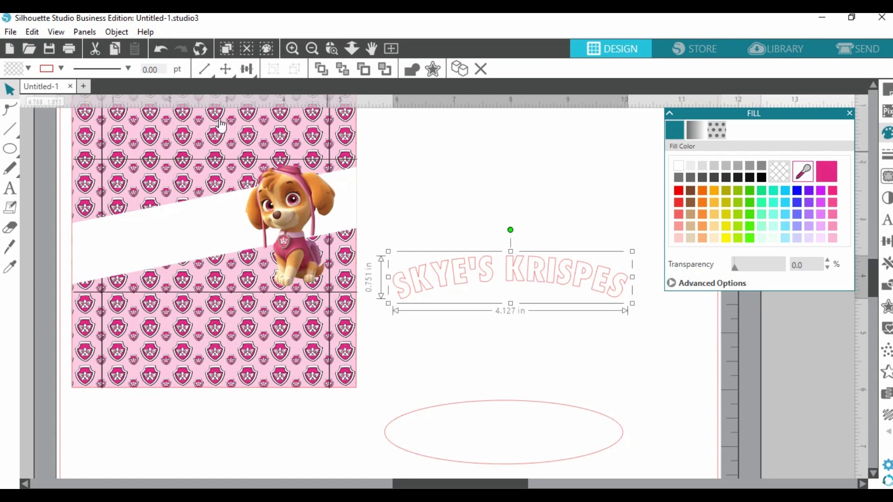
{"action": "left_click", "coordinate": [160, 48]}
{"action": "left_click", "coordinate": [160, 49]}
{"action": "left_click", "coordinate": [161, 50]}
{"action": "left_click", "coordinate": [509, 331]}
- Fill the curved SKYE'S KRISPES lettering with the sampled pink and make it a compound path
{"action": "left_click", "coordinate": [534, 274]}
{"action": "left_click", "coordinate": [827, 169]}
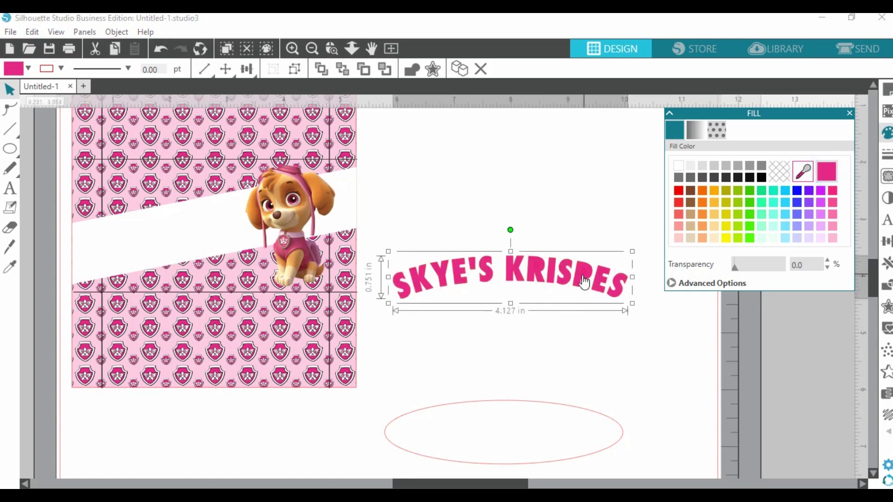
{"action": "right_click", "coordinate": [536, 266]}
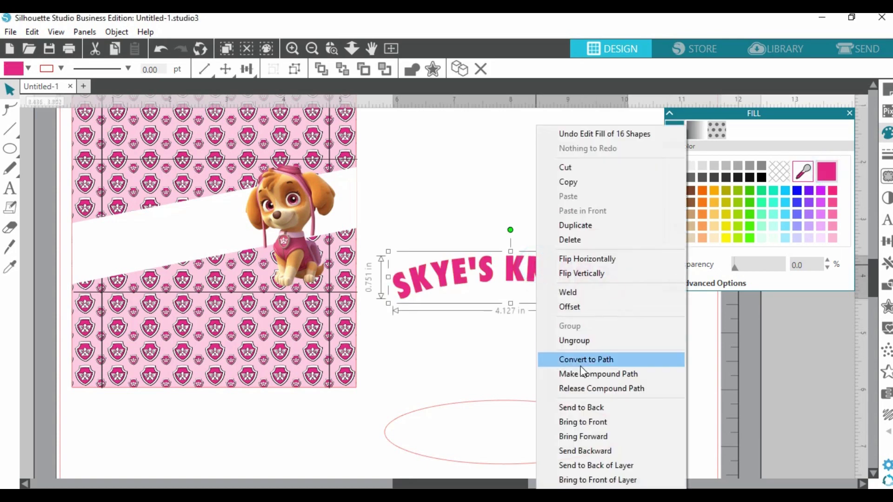
{"action": "left_click", "coordinate": [598, 374]}
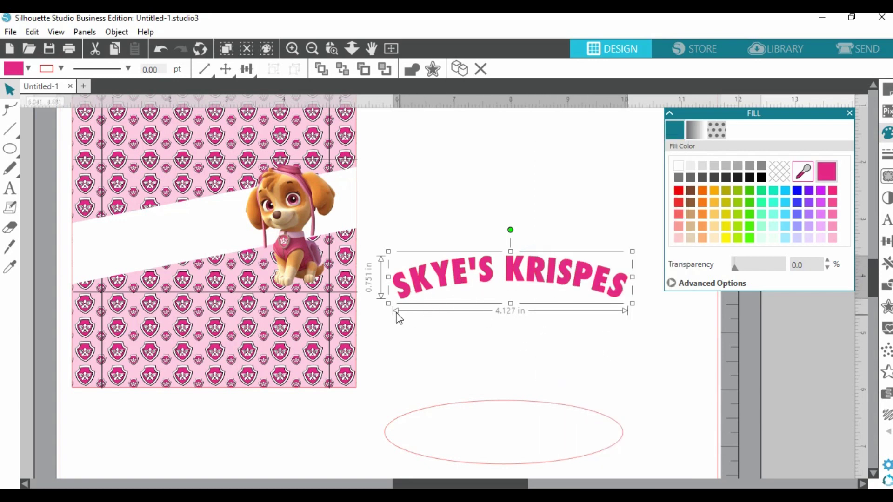
- Shrink the curved lettering proportionally to about 2.67 in wide and move it onto the wrapper's white label beside Skye
{"action": "left_click_drag", "start_coordinate": [388, 303], "coordinate": [474, 284]}
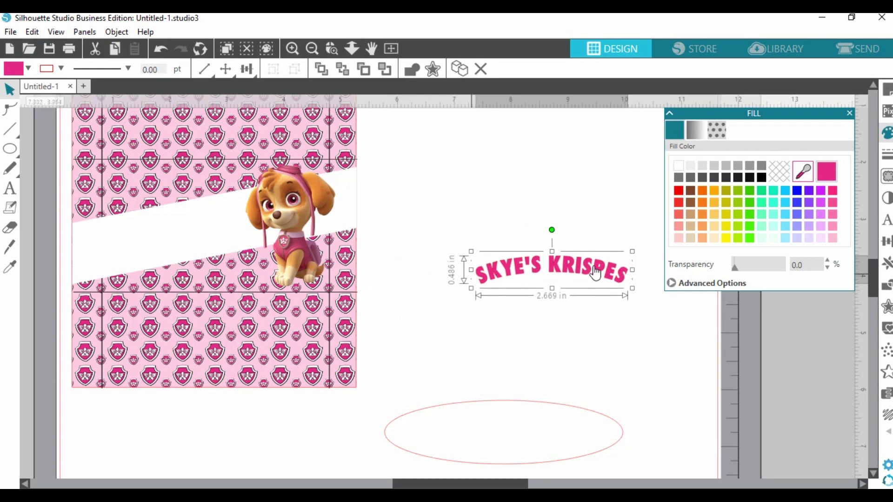
{"action": "left_click_drag", "start_coordinate": [595, 266], "coordinate": [208, 212]}
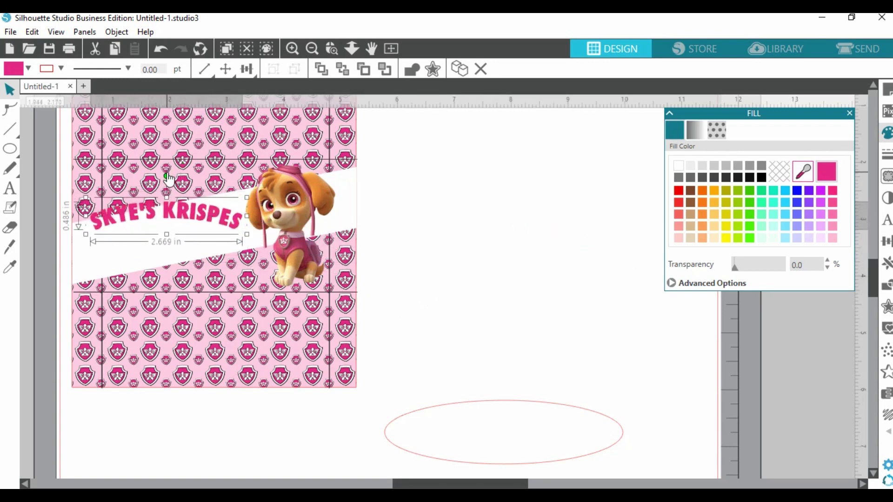
- Tilt the lettering to match the white label's slope and adjust its position beside Skye
{"action": "left_click_drag", "start_coordinate": [166, 175], "coordinate": [159, 179]}
{"action": "left_click_drag", "start_coordinate": [177, 219], "coordinate": [180, 203]}
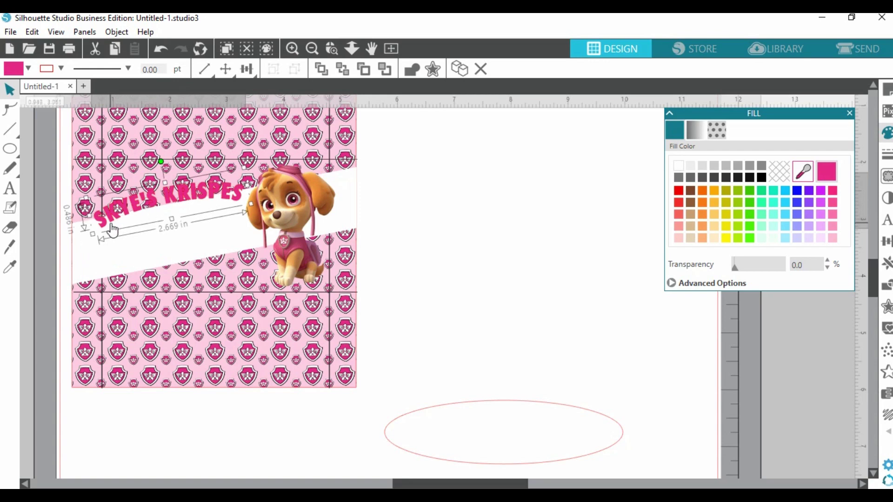
{"action": "left_click_drag", "start_coordinate": [184, 205], "coordinate": [189, 211]}
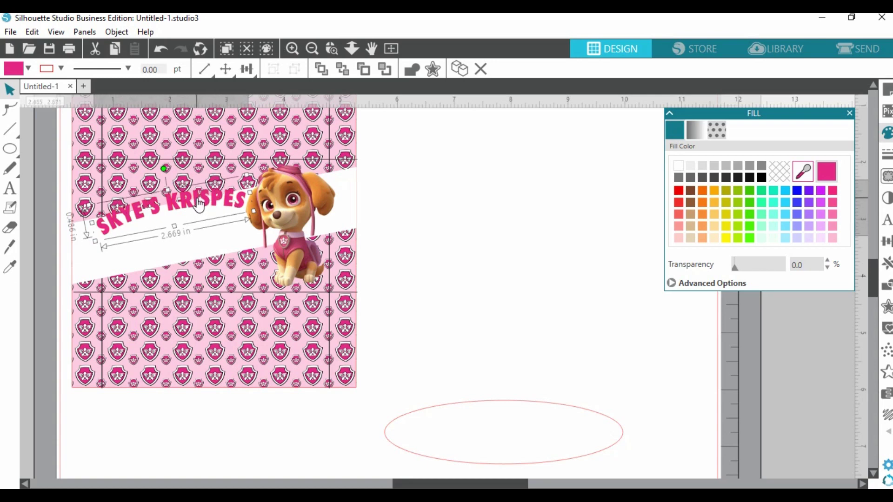
- Move the tilted lettering to the blank page area beside the wrapper and set its fill and line color to white
{"action": "left_click_drag", "start_coordinate": [199, 204], "coordinate": [492, 240]}
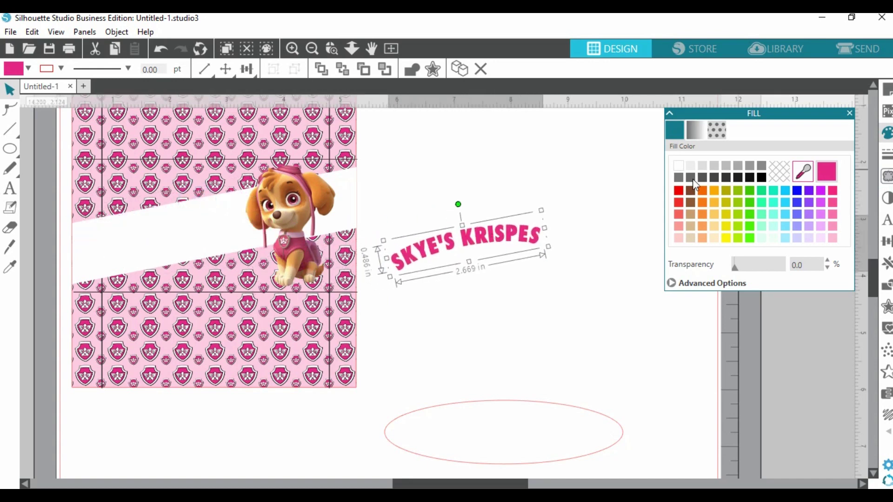
{"action": "left_click", "coordinate": [678, 167]}
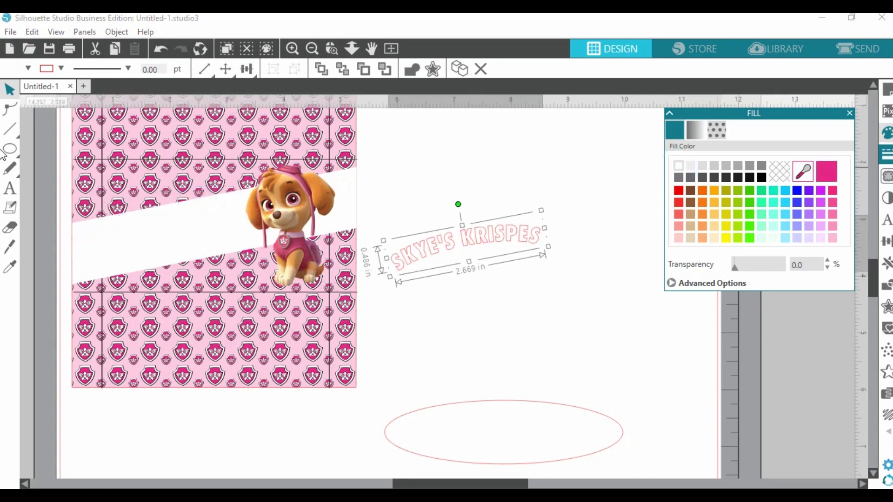
{"action": "left_click", "coordinate": [887, 159]}
{"action": "left_click", "coordinate": [696, 131]}
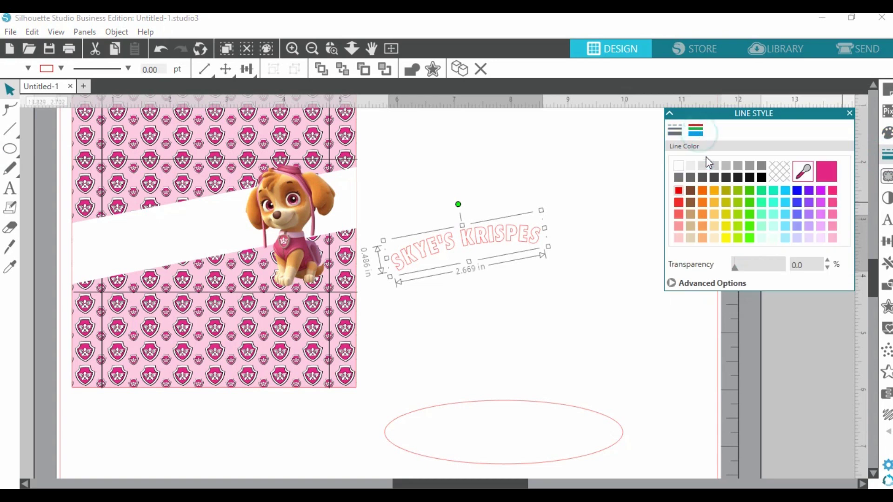
{"action": "left_click", "coordinate": [681, 165]}
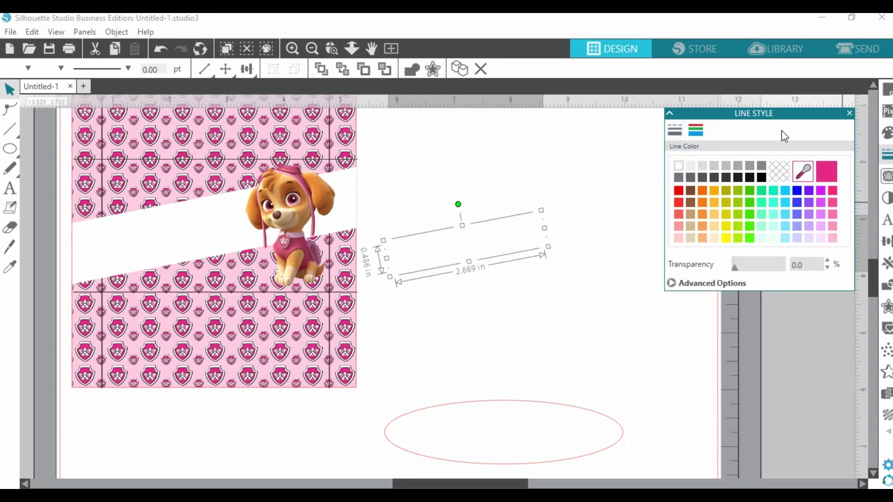
- Create a rounded-corner offset around the white lettering at a distance of 0.200 in
{"action": "left_click", "coordinate": [434, 70]}
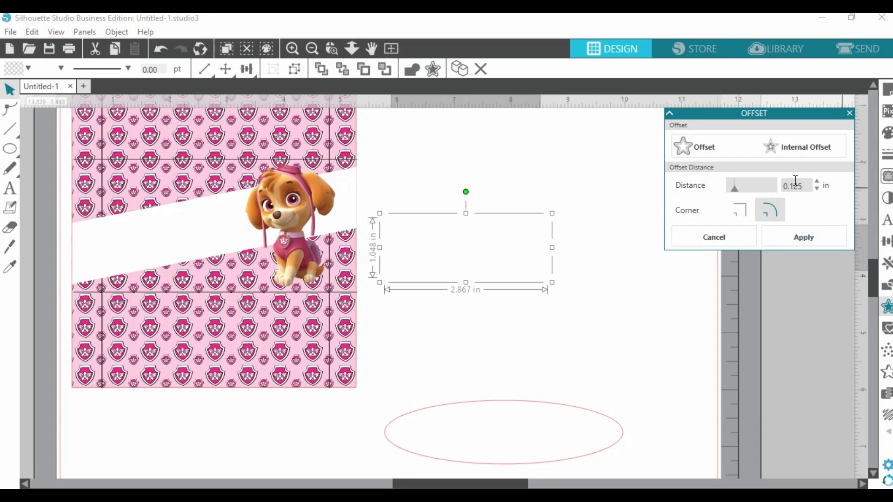
{"action": "left_click_drag", "start_coordinate": [806, 186], "coordinate": [755, 189]}
{"action": "type", "text": "0.200"}
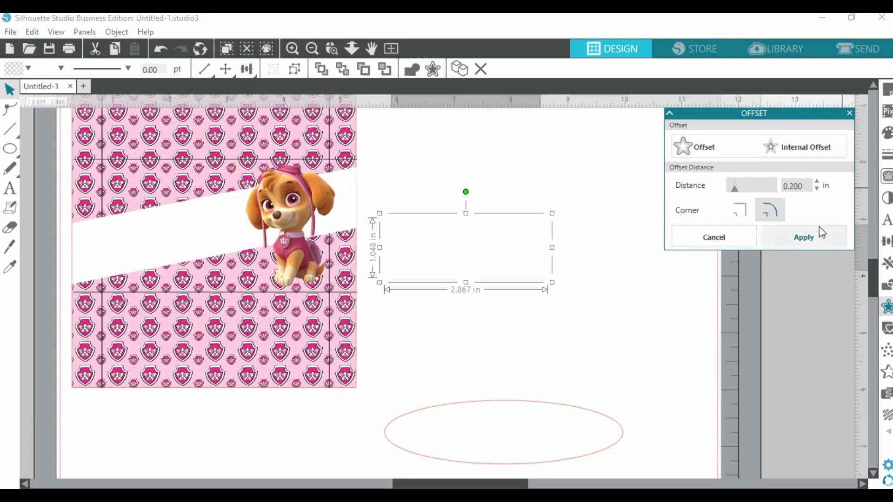
{"action": "left_click", "coordinate": [810, 235]}
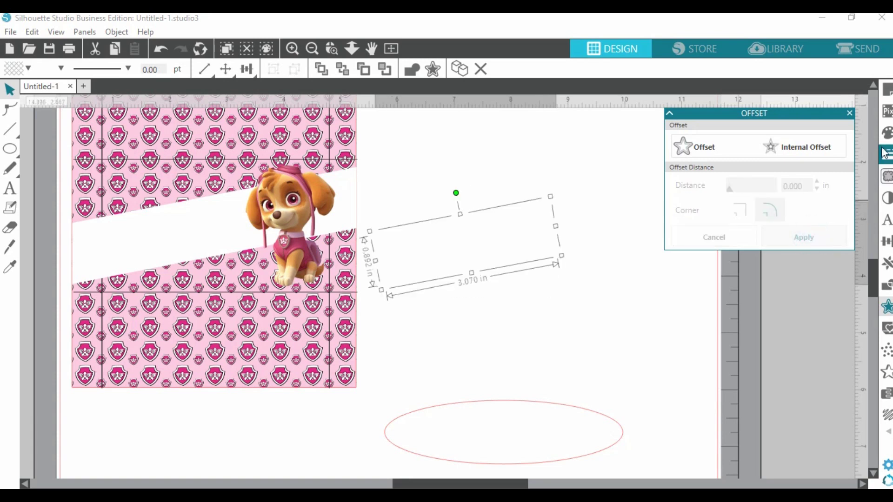
- Fill the offset shape with the dark pink sampled from a badge in the wrapper pattern and match its line color
{"action": "left_click", "coordinate": [887, 133]}
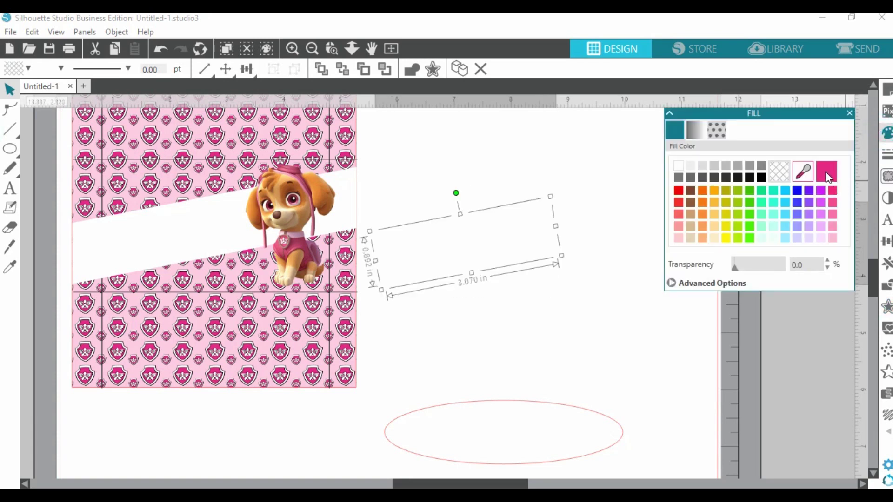
{"action": "left_click", "coordinate": [803, 175]}
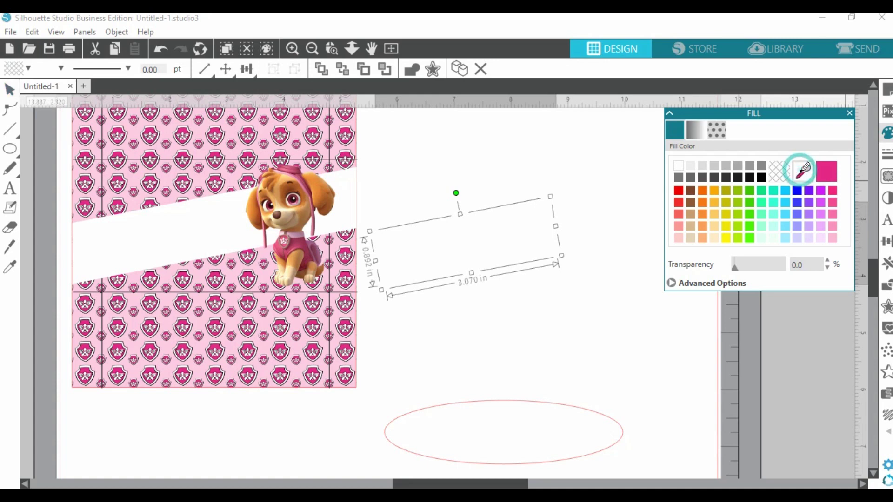
{"action": "left_click", "coordinate": [249, 277]}
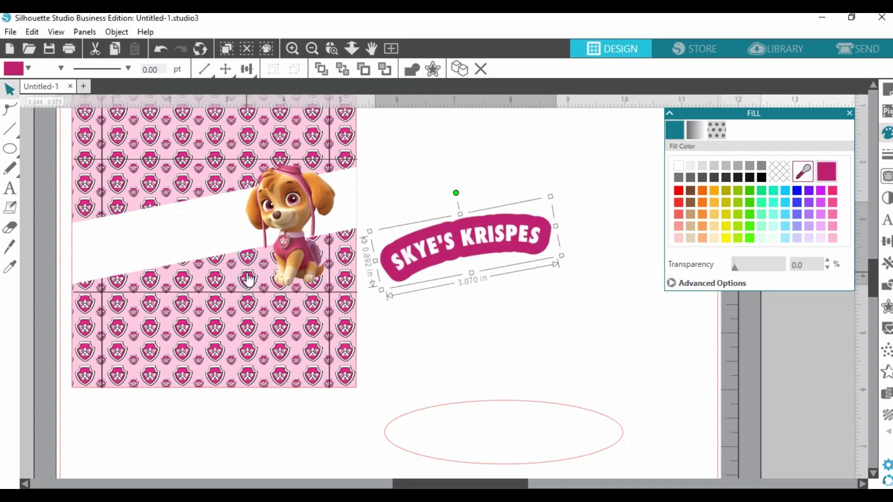
{"action": "left_click", "coordinate": [887, 154]}
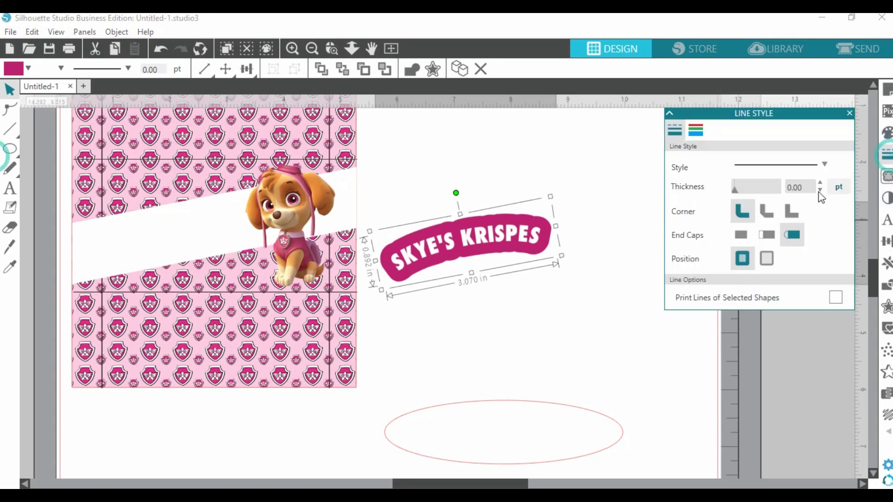
{"action": "left_click", "coordinate": [696, 131]}
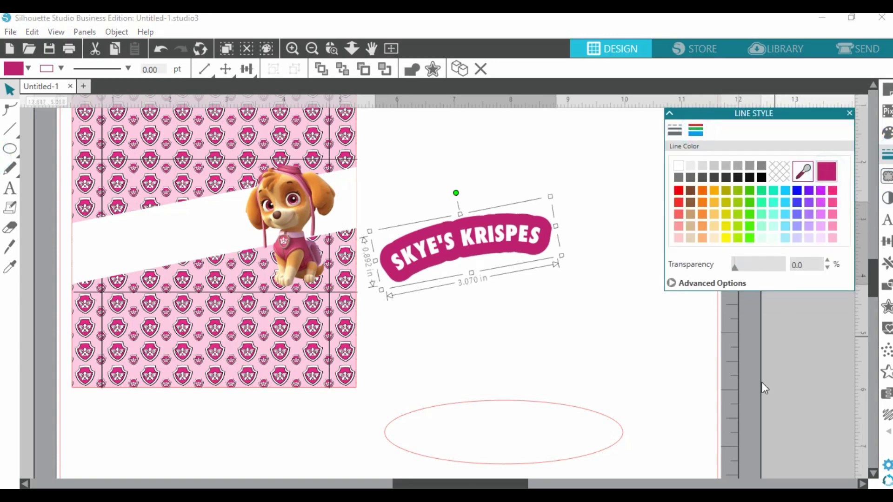
{"action": "left_click", "coordinate": [777, 361]}
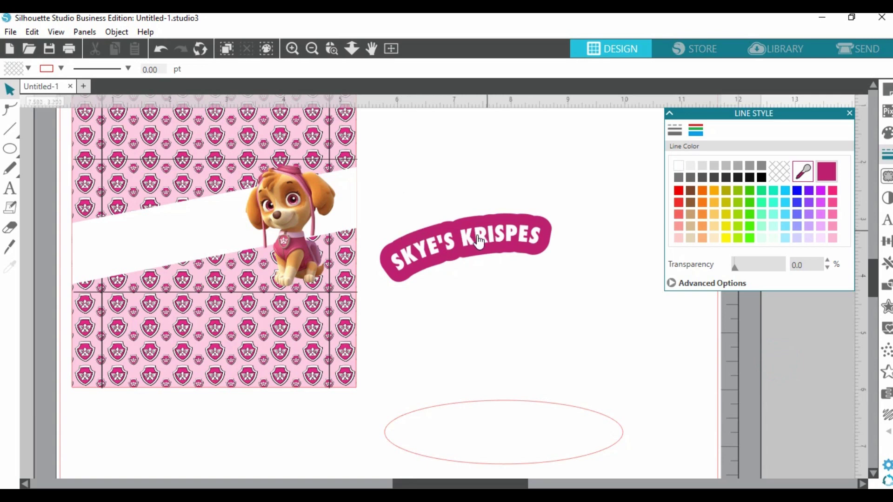
- Move the white lettering and its dark pink offset together onto the wrapper's white label beside Skye
{"action": "left_click_drag", "start_coordinate": [386, 191], "coordinate": [229, 218]}
{"action": "left_click", "coordinate": [496, 196]}
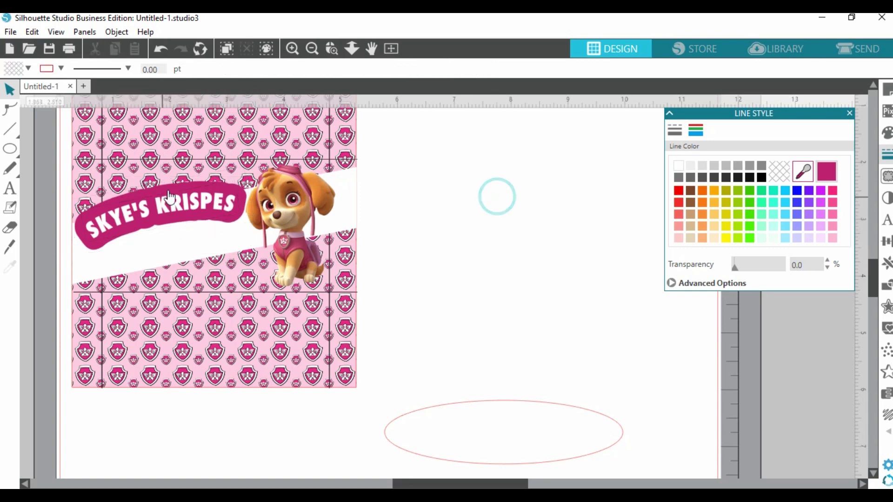
- Resize the pink offset behind the SKYE'S KRISPES lettering to about 2.891 by 0.790 in so it frames the letters more tightly
{"action": "left_click", "coordinate": [169, 191]}
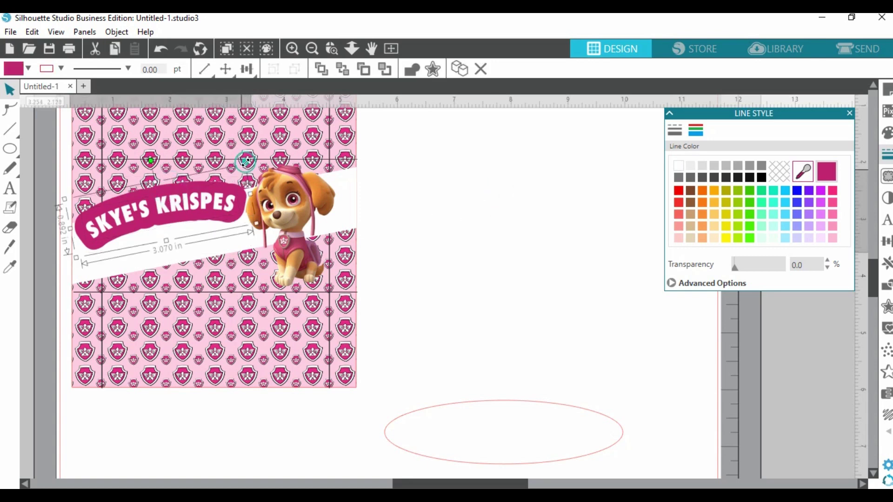
{"action": "left_click_drag", "start_coordinate": [245, 165], "coordinate": [236, 169]}
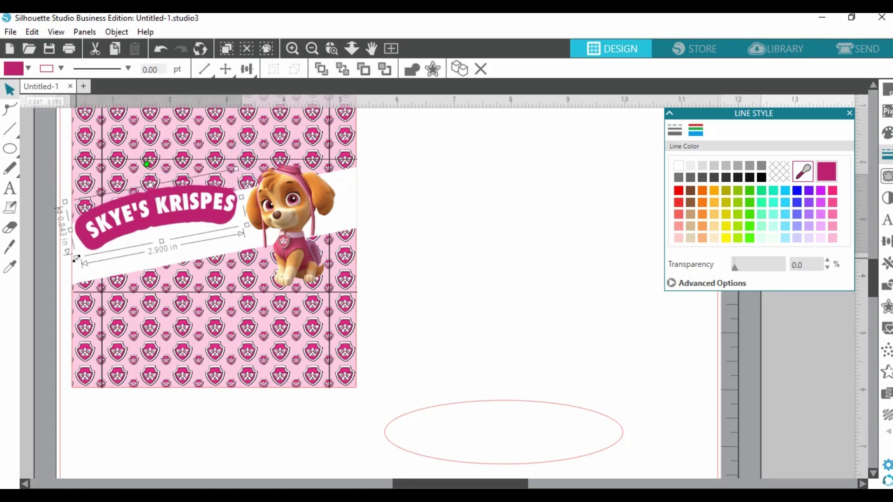
{"action": "left_click_drag", "start_coordinate": [76, 257], "coordinate": [85, 253]}
{"action": "left_click_drag", "start_coordinate": [151, 226], "coordinate": [146, 225]}
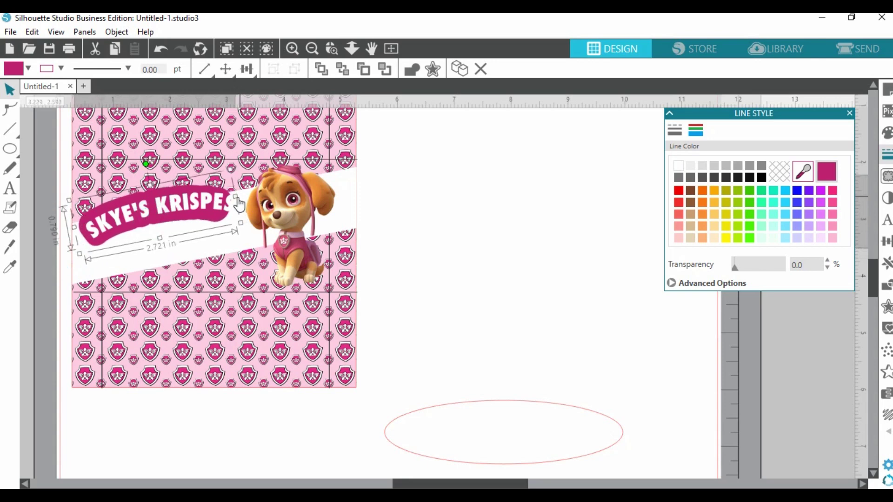
{"action": "left_click_drag", "start_coordinate": [237, 195], "coordinate": [247, 195]}
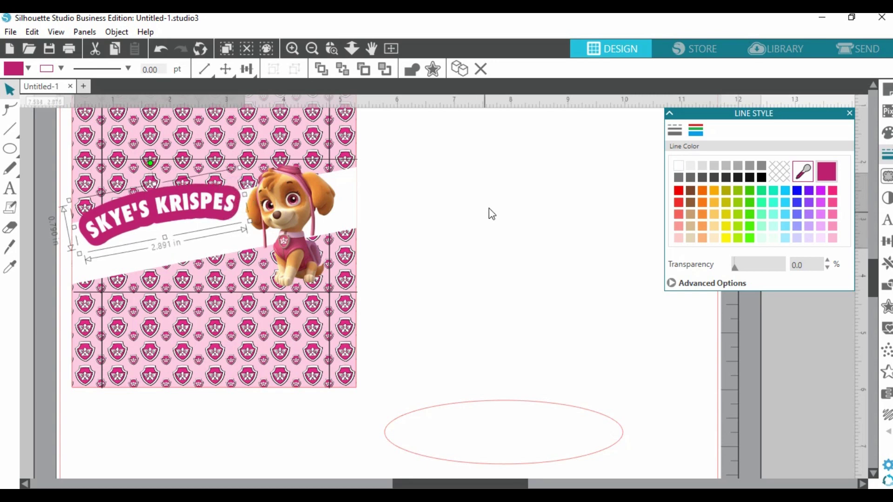
{"action": "left_click", "coordinate": [508, 197]}
- Add the text TREATS to the blank page area beside the wrapper and scale it down to about 53 pt
{"action": "left_click", "coordinate": [10, 188]}
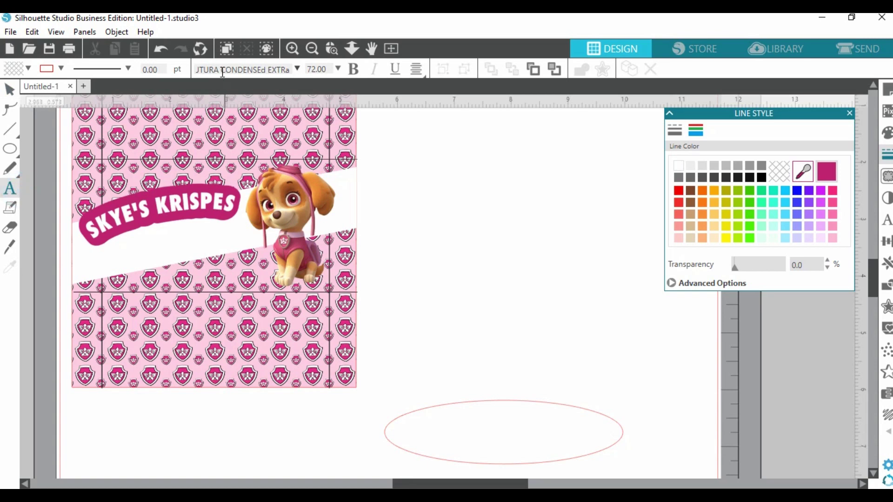
{"action": "left_click", "coordinate": [472, 271]}
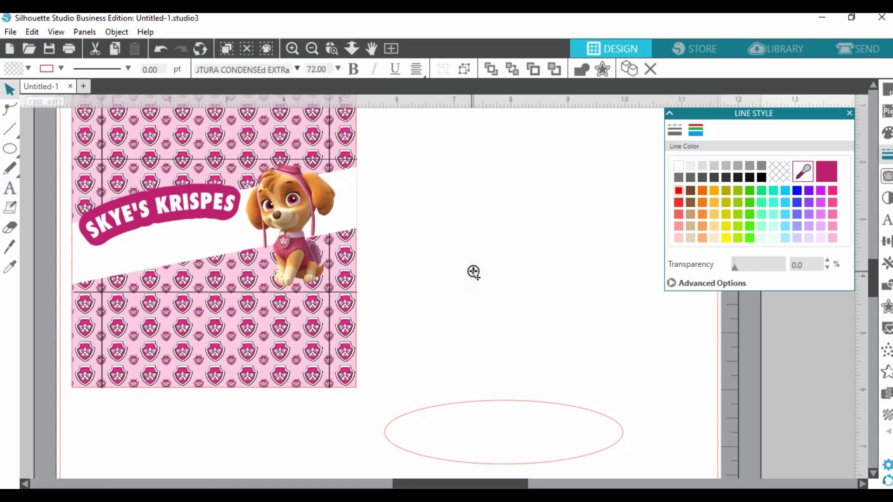
{"action": "type", "text": "TREATS"}
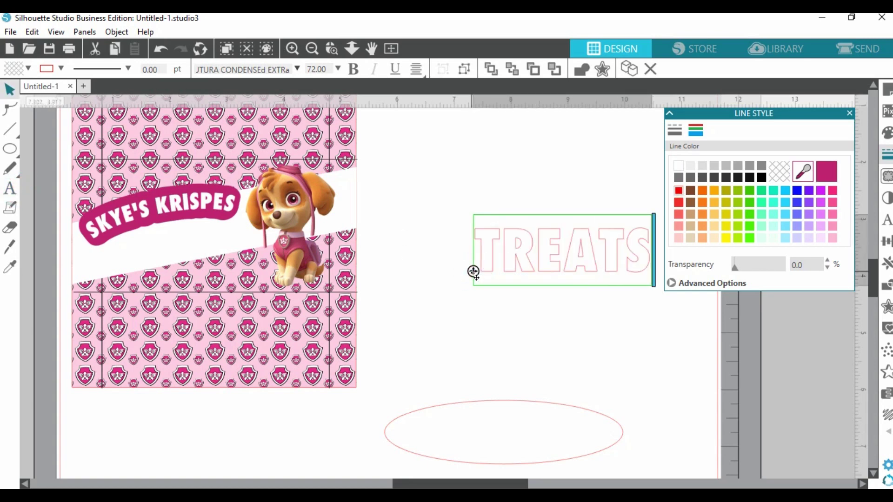
{"action": "left_click", "coordinate": [558, 342]}
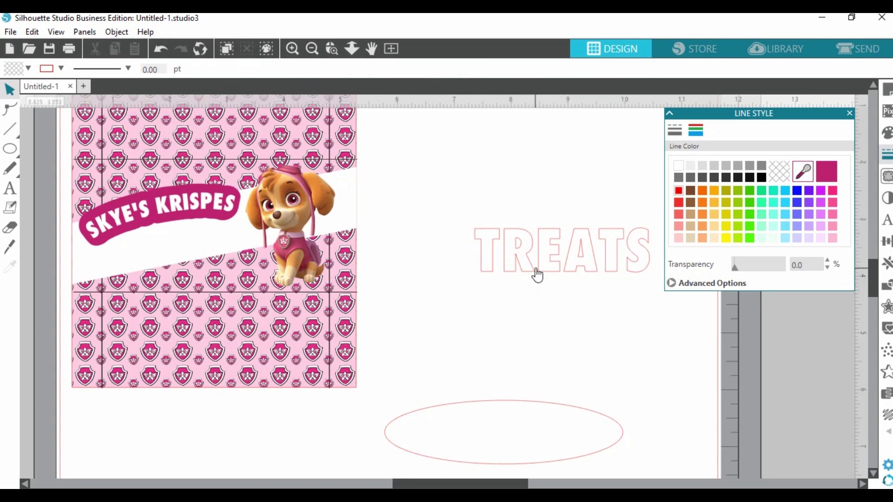
{"action": "left_click_drag", "start_coordinate": [535, 268], "coordinate": [511, 320]}
{"action": "left_click", "coordinate": [520, 309]}
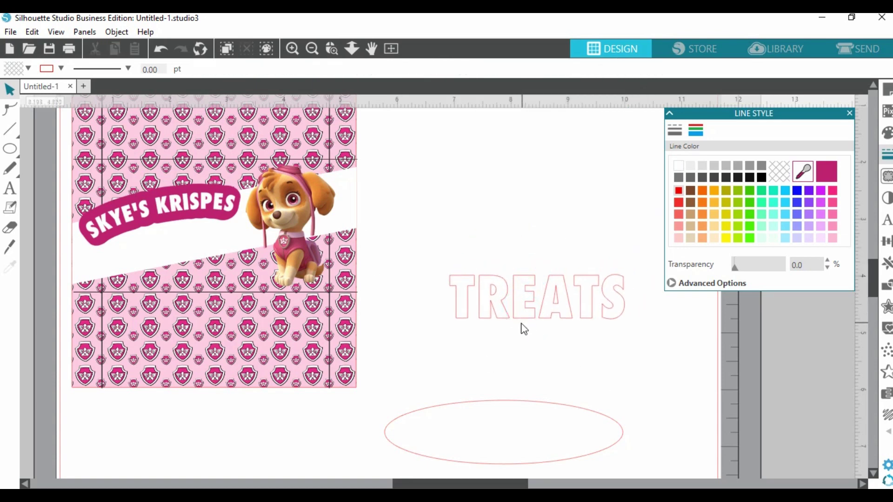
{"action": "left_click", "coordinate": [519, 314]}
{"action": "left_click_drag", "start_coordinate": [445, 338], "coordinate": [490, 318]}
{"action": "left_click", "coordinate": [482, 331]}
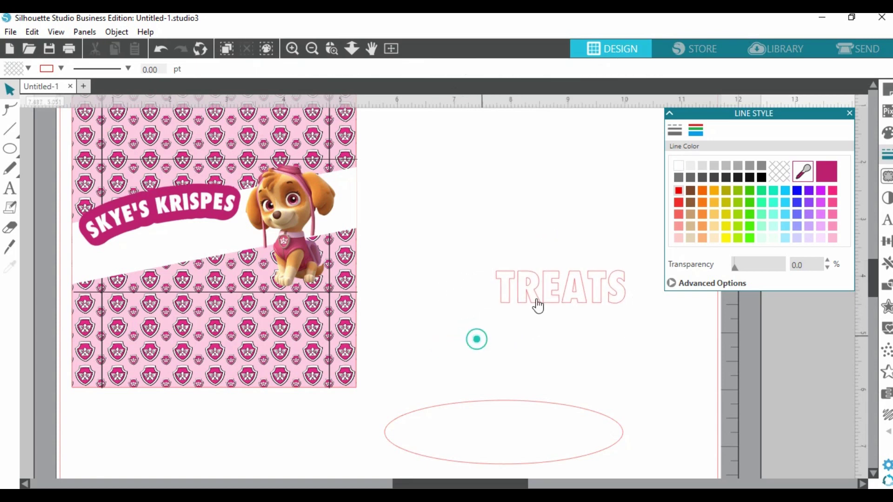
- Curve the TREATS text along the upper edge of the ellipse
{"action": "double_click", "coordinate": [541, 288]}
{"action": "left_click_drag", "start_coordinate": [496, 303], "coordinate": [439, 405]}
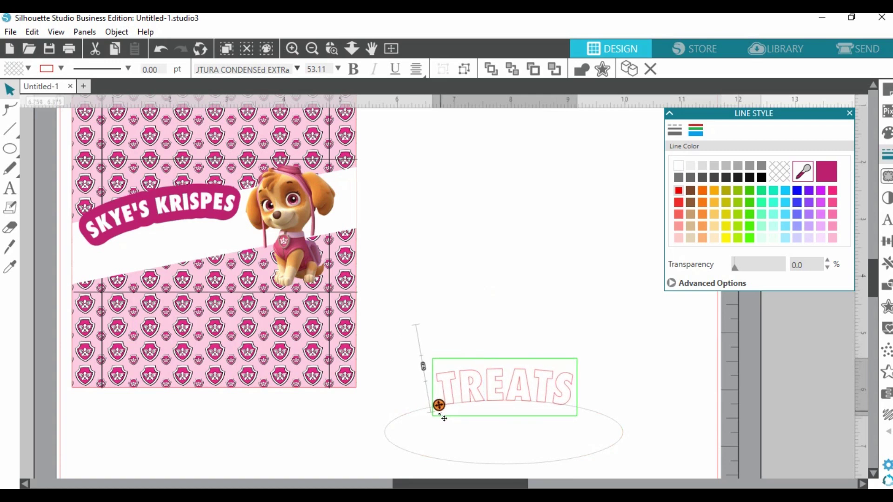
{"action": "left_click", "coordinate": [553, 265]}
- Release the curved TREATS text's compound path, move the letters above the ellipse and make them a compound path again
{"action": "right_click", "coordinate": [533, 393]}
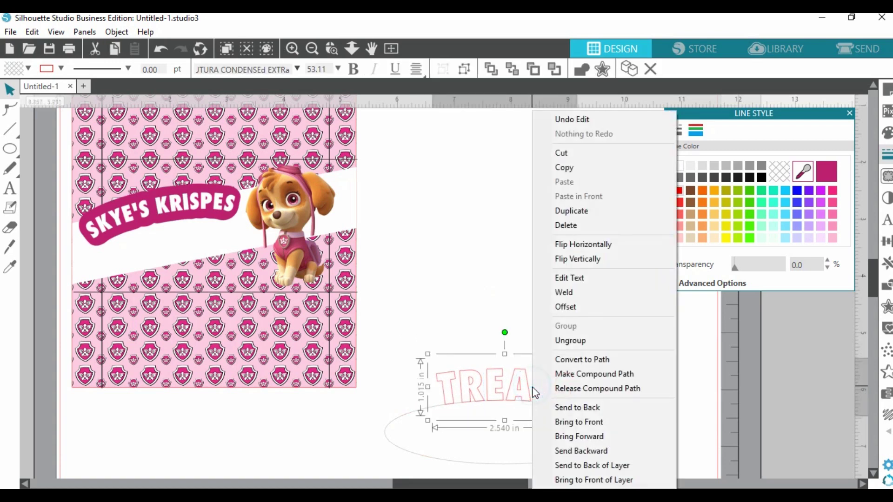
{"action": "left_click", "coordinate": [586, 388]}
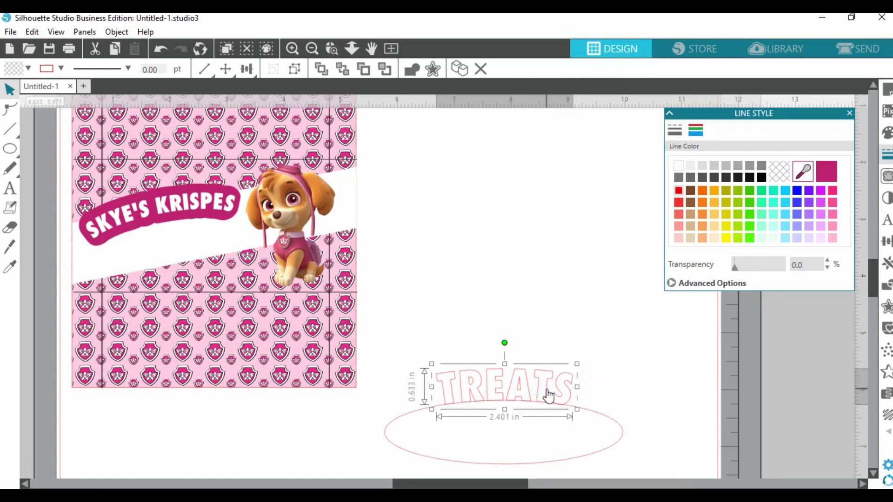
{"action": "left_click_drag", "start_coordinate": [548, 393], "coordinate": [573, 263]}
{"action": "right_click", "coordinate": [572, 262]}
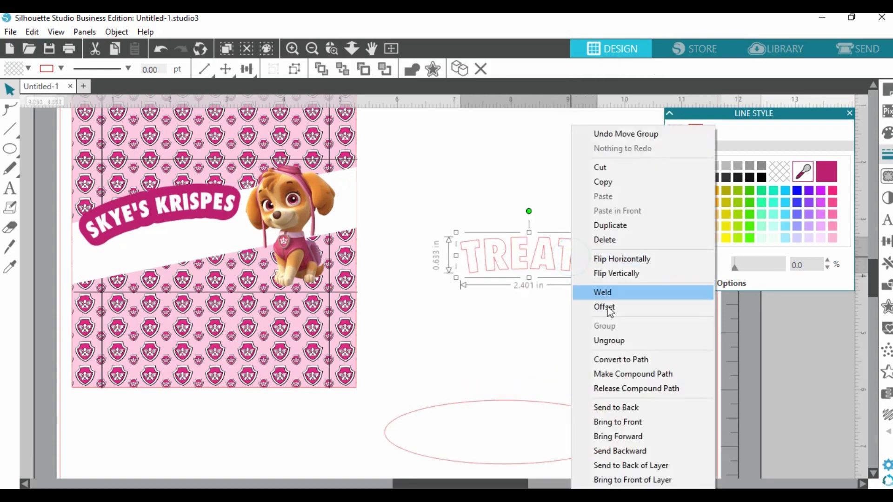
{"action": "left_click", "coordinate": [609, 373]}
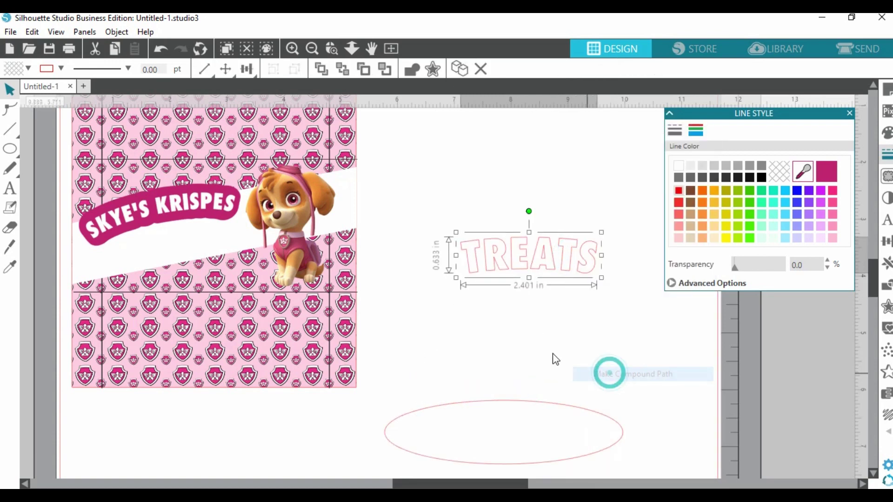
- Set the line and fill color of the TREATS lettering to white
{"action": "left_click", "coordinate": [678, 165]}
{"action": "left_click", "coordinate": [887, 132]}
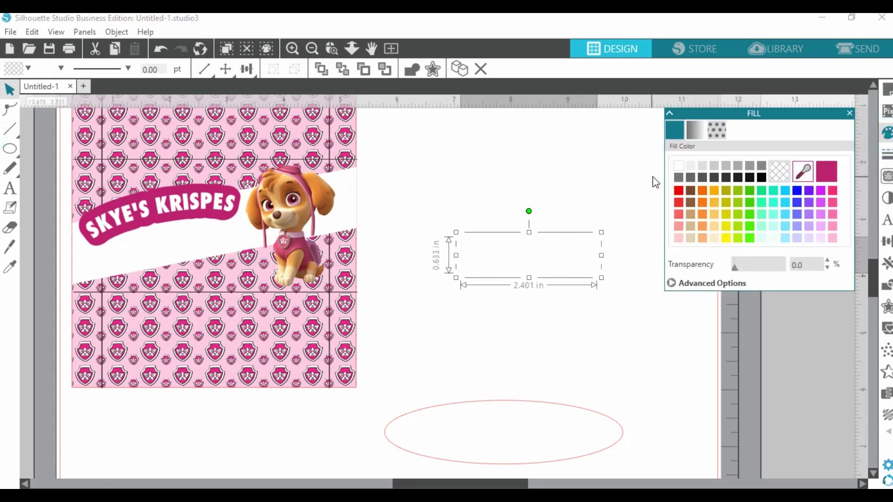
{"action": "left_click", "coordinate": [677, 165]}
{"action": "left_click", "coordinate": [568, 321]}
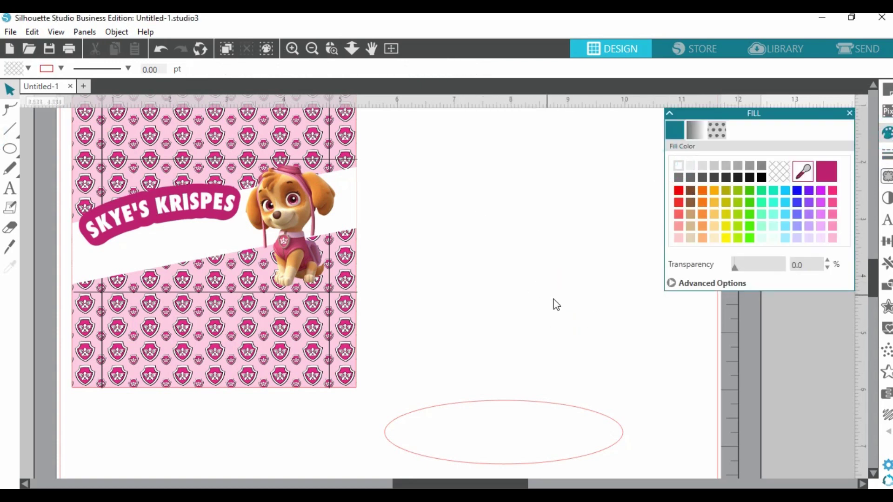
- Create a rounded-corner offset around the white TREATS lettering at a distance of 0.150 in
{"action": "left_click", "coordinate": [534, 259]}
{"action": "left_click", "coordinate": [436, 71]}
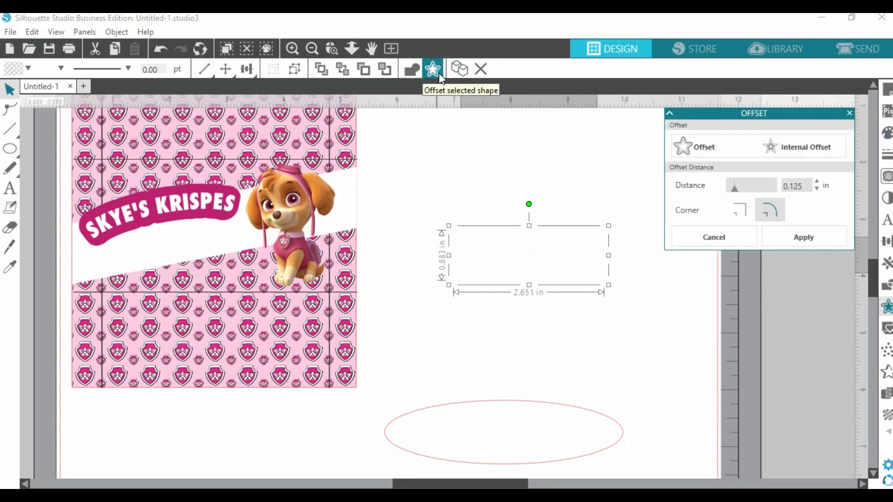
{"action": "double_click", "coordinate": [805, 186]}
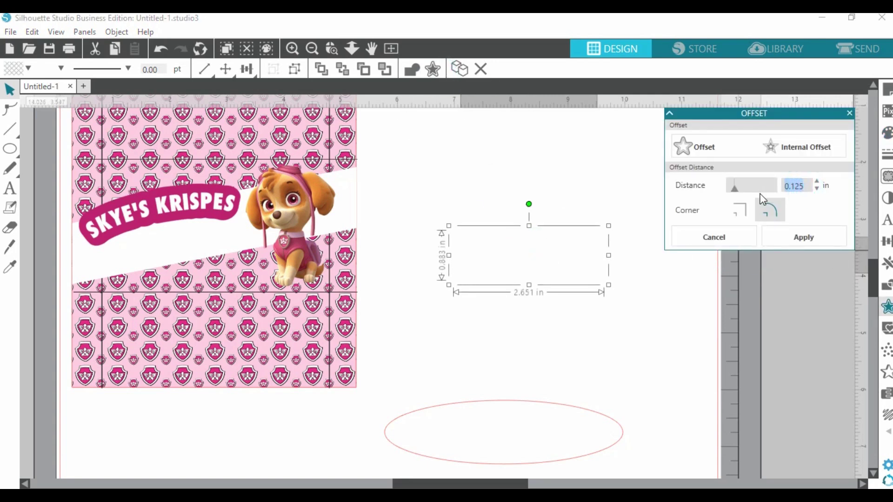
{"action": "key", "text": "BackSpace"}
{"action": "type", "text": "150"}
{"action": "key", "text": "Return"}
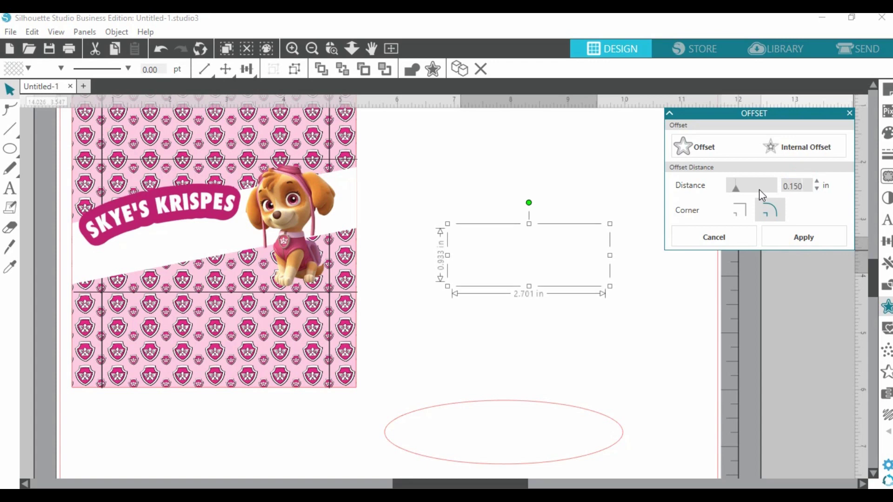
- Fill the TREATS offset with the sampled dark pink and give its line the same color
{"action": "left_click", "coordinate": [887, 135]}
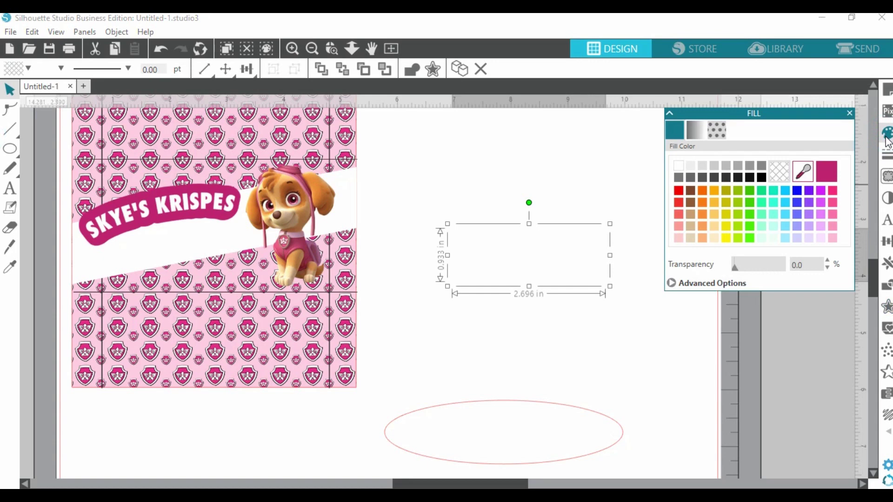
{"action": "left_click", "coordinate": [828, 170]}
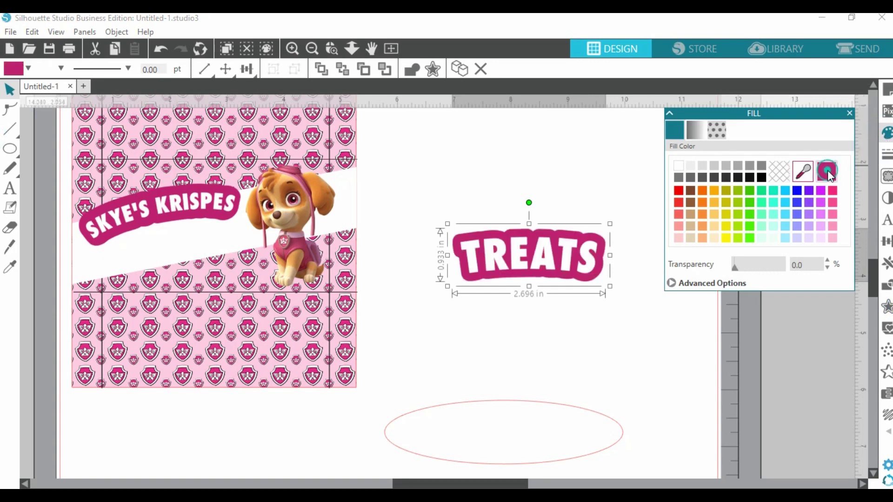
{"action": "left_click", "coordinate": [887, 154]}
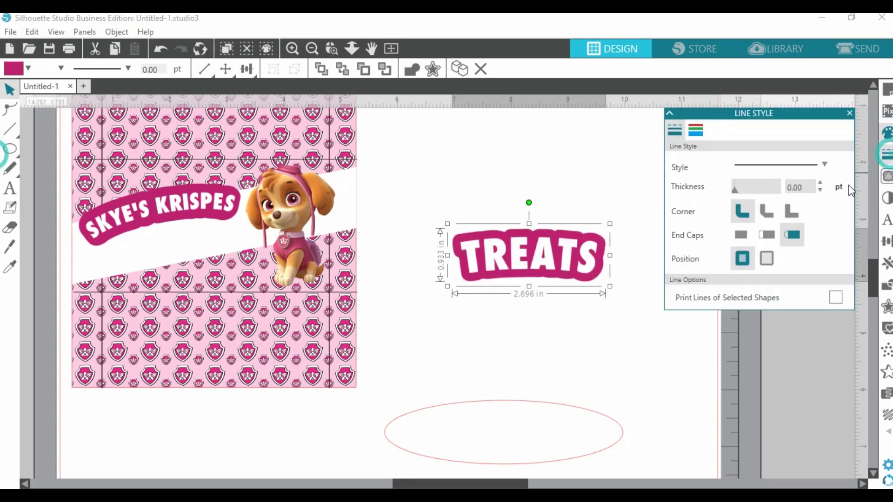
{"action": "left_click", "coordinate": [696, 131]}
{"action": "left_click", "coordinate": [826, 171]}
{"action": "left_click", "coordinate": [637, 344]}
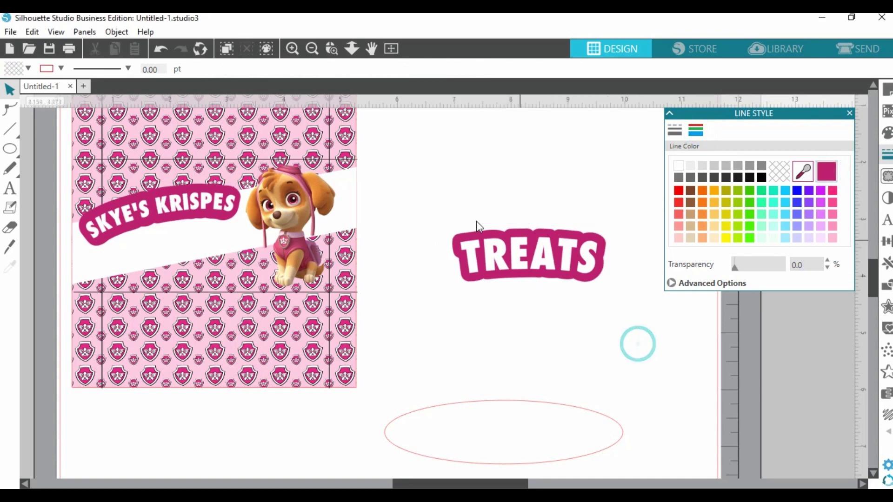
- Place TREATS with its pink offset below SKYE'S KRISPES on the white label, tilt it to match and scale it to about 0.785 in high
{"action": "left_click_drag", "start_coordinate": [438, 195], "coordinate": [592, 299]}
{"action": "left_click_drag", "start_coordinate": [557, 272], "coordinate": [208, 278]}
{"action": "left_click_drag", "start_coordinate": [180, 210], "coordinate": [167, 210]}
{"action": "left_click_drag", "start_coordinate": [195, 282], "coordinate": [183, 259]}
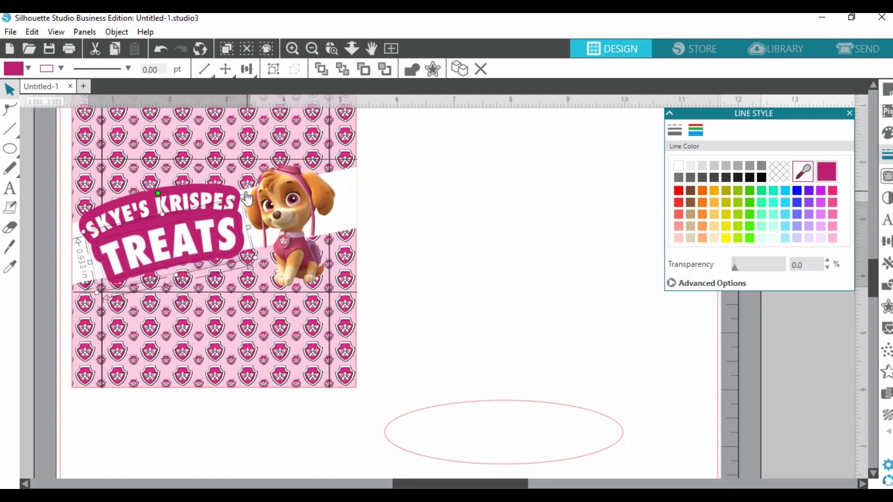
{"action": "left_click_drag", "start_coordinate": [240, 197], "coordinate": [228, 207]}
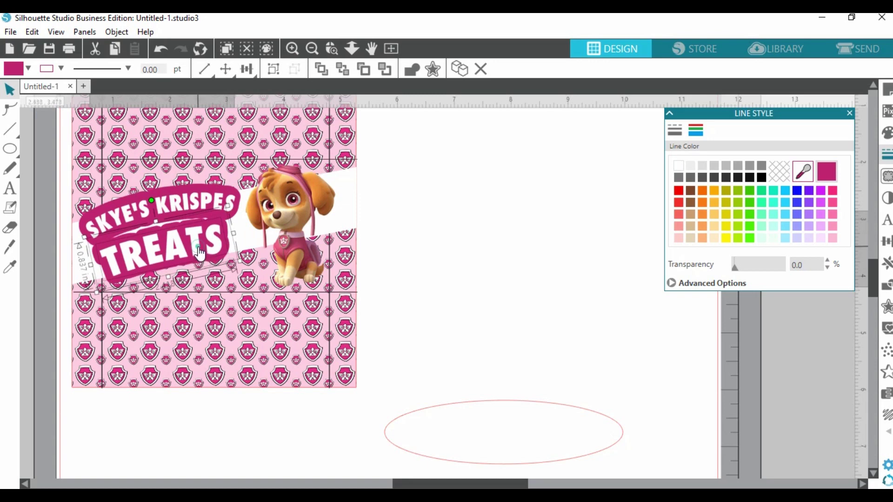
{"action": "left_click_drag", "start_coordinate": [211, 256], "coordinate": [190, 249]}
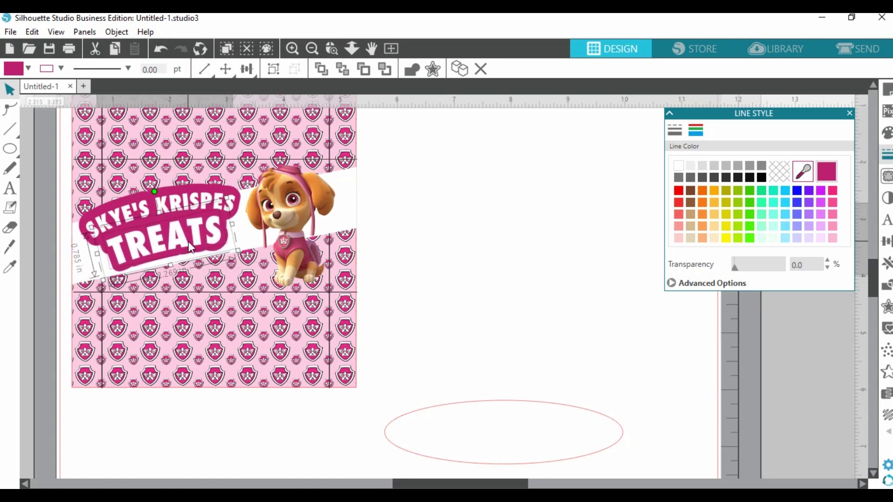
{"action": "left_click", "coordinate": [536, 230]}
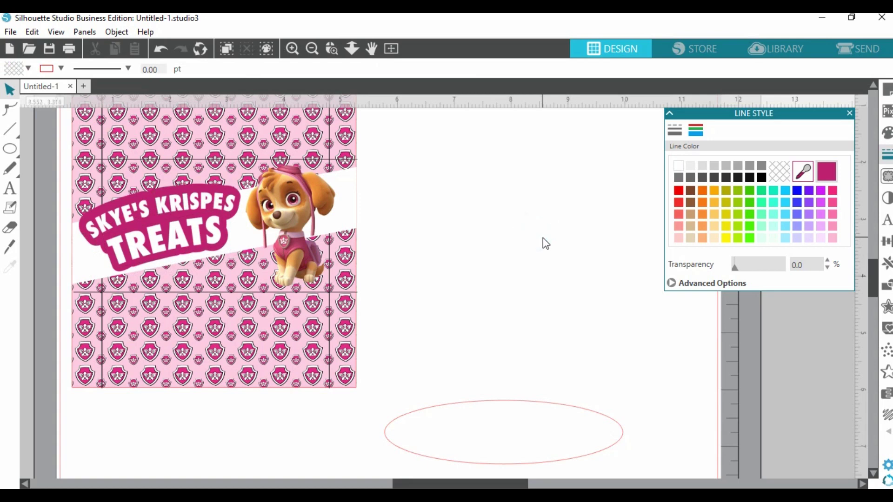
- Rotate the SKYE'S KRISPES lettering slightly counterclockwise and align its pink offset with it
{"action": "left_click", "coordinate": [185, 215]}
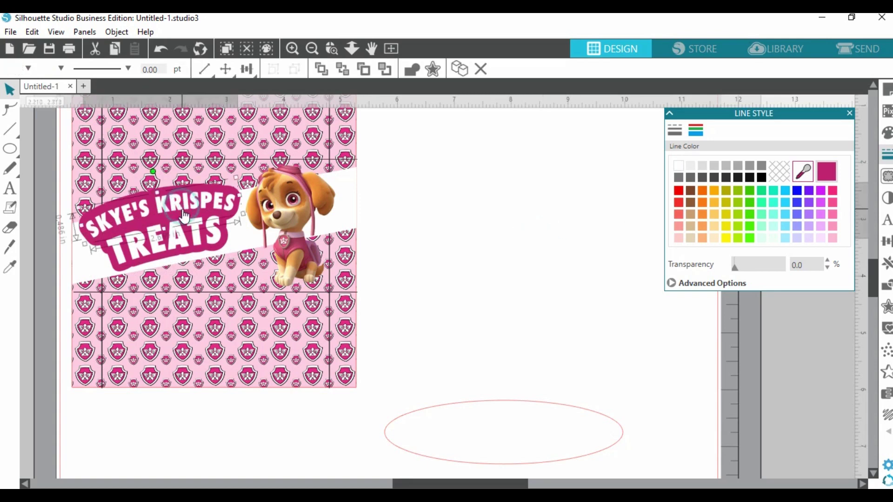
{"action": "left_click", "coordinate": [151, 172]}
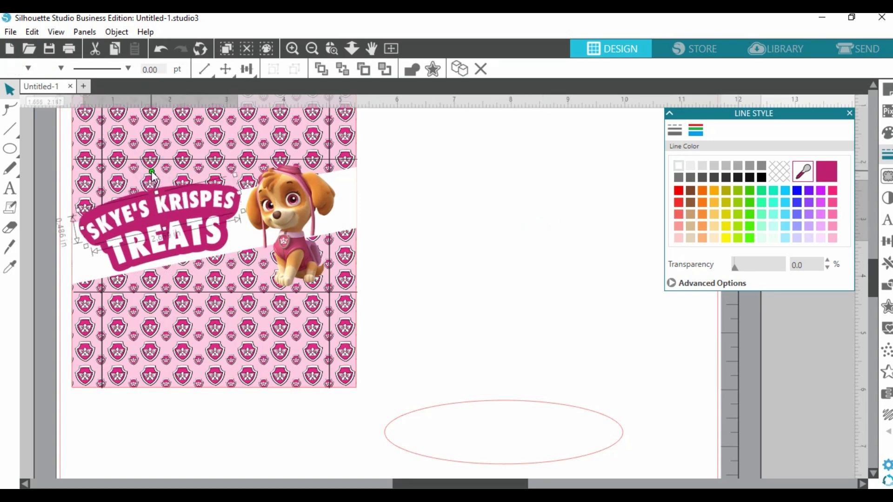
{"action": "left_click", "coordinate": [139, 204]}
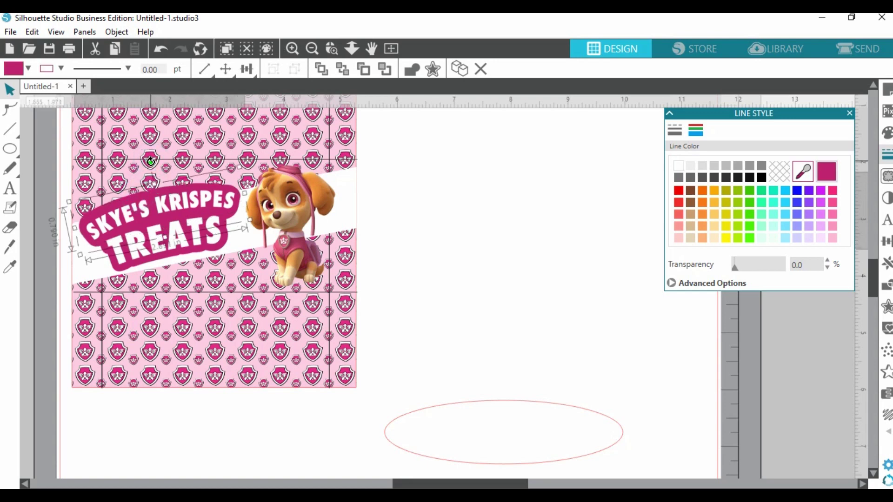
{"action": "left_click", "coordinate": [508, 212]}
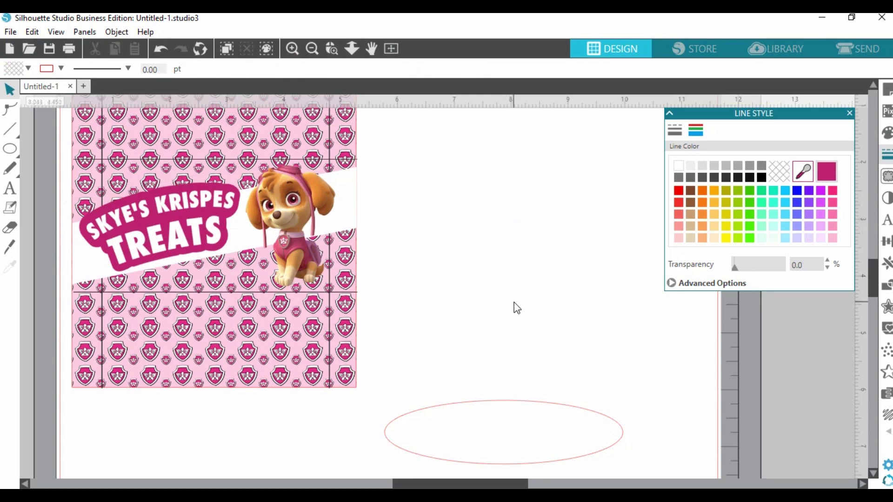
- Shift SKYE'S KRISPES and TREATS, each with its pink offset, closer to the Skye clipart
{"action": "scroll", "coordinate": [517, 308], "scroll_direction": "up", "scroll_amount": 1}
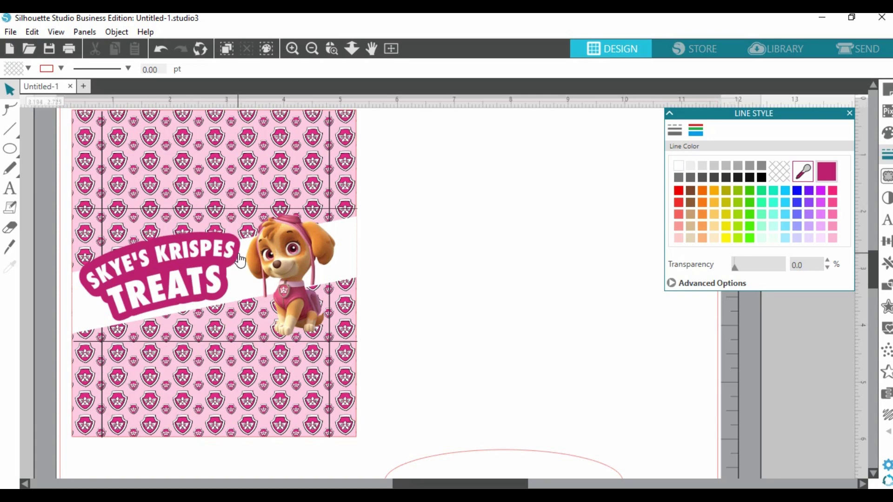
{"action": "mouse_move", "coordinate": [239, 261]}
{"action": "left_mouse_down"}
{"action": "mouse_move", "coordinate": [248, 259]}
{"action": "mouse_move", "coordinate": [240, 262]}
{"action": "left_mouse_up"}
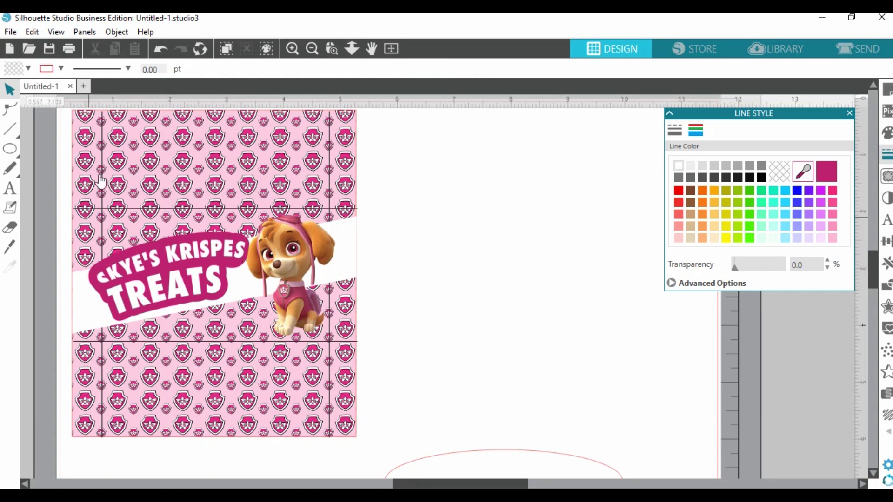
{"action": "left_click", "coordinate": [218, 305]}
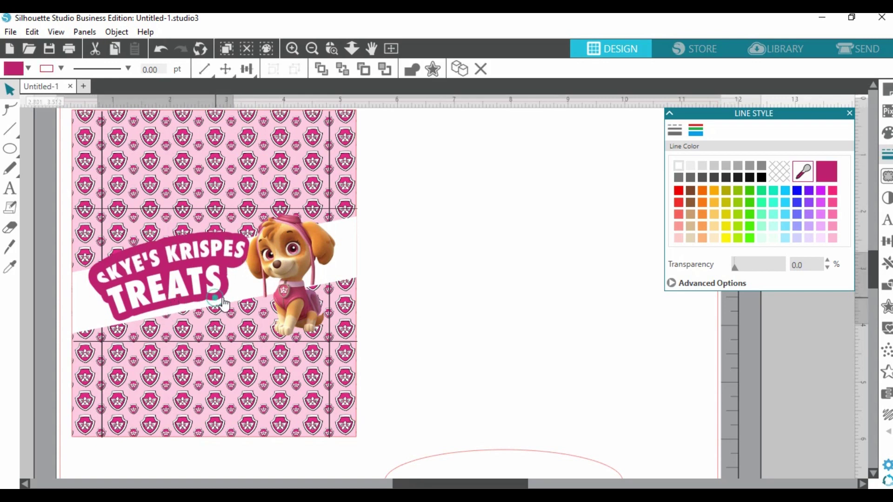
{"action": "left_click_drag", "start_coordinate": [199, 293], "coordinate": [215, 292]}
{"action": "key", "text": "Escape"}
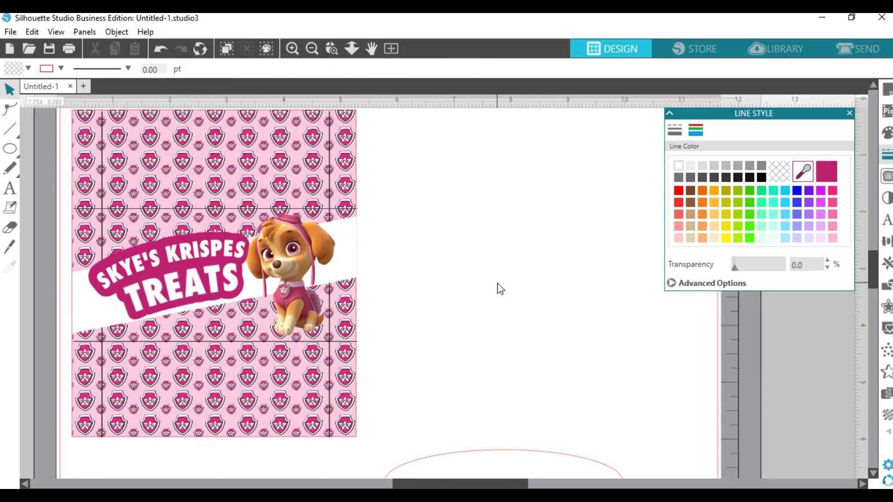
- Nudge the SKYE'S KRISPES lettering and its pink offset so they line up evenly with each other above TREATS
{"action": "left_click", "coordinate": [239, 256]}
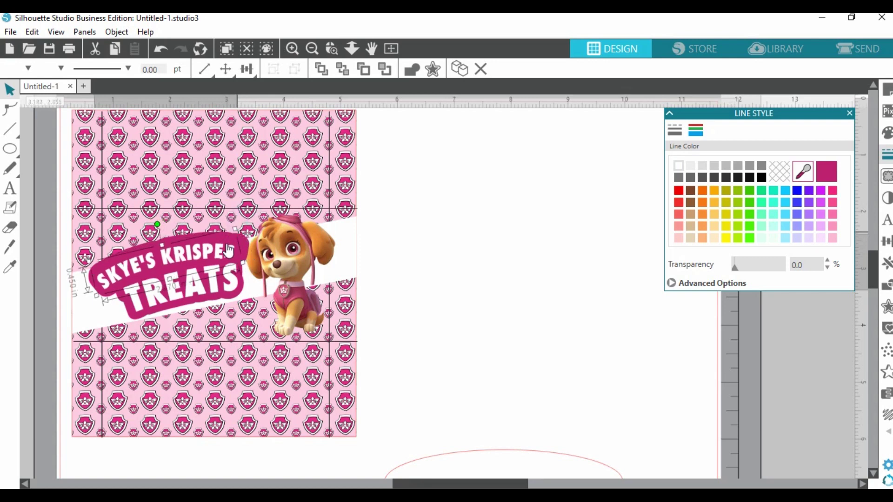
{"action": "left_click", "coordinate": [204, 255]}
{"action": "left_click_drag", "start_coordinate": [203, 255], "coordinate": [218, 253]}
{"action": "key", "text": "Escape"}
{"action": "left_click", "coordinate": [222, 243]}
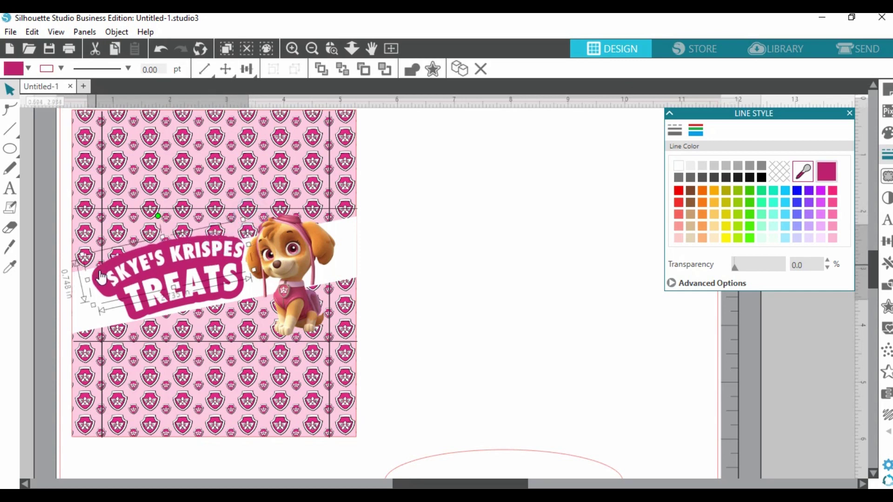
{"action": "left_click_drag", "start_coordinate": [101, 280], "coordinate": [105, 277]}
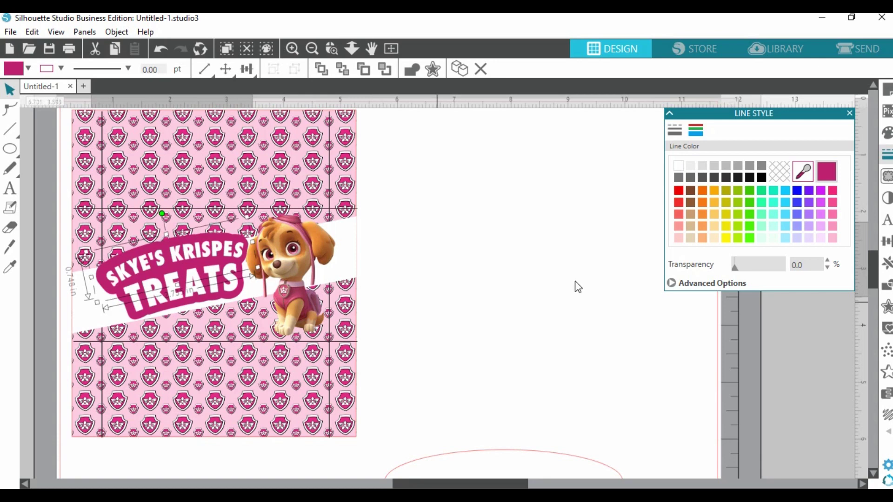
{"action": "left_click", "coordinate": [499, 204]}
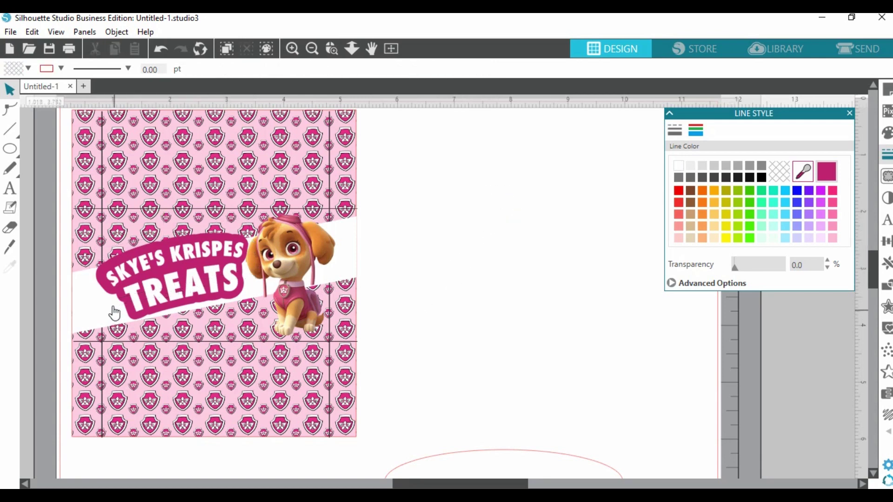
{"action": "left_click", "coordinate": [134, 259]}
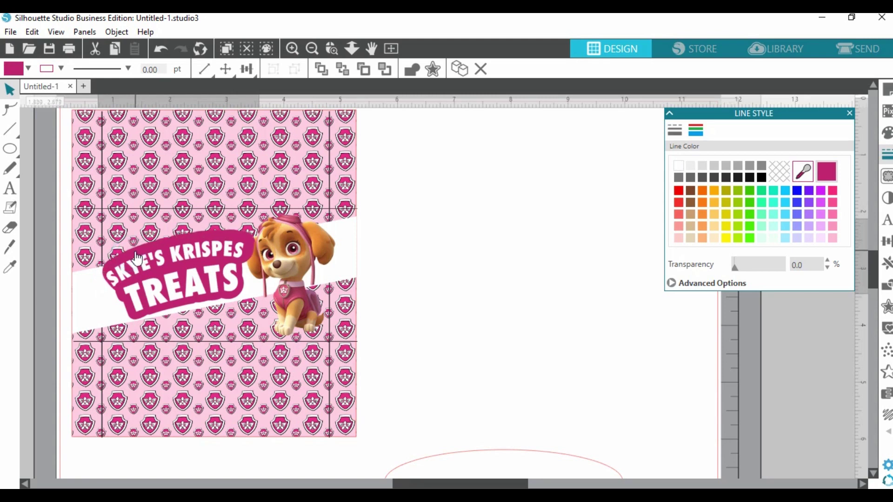
{"action": "left_click_drag", "start_coordinate": [136, 257], "coordinate": [133, 261]}
{"action": "left_click", "coordinate": [345, 267]}
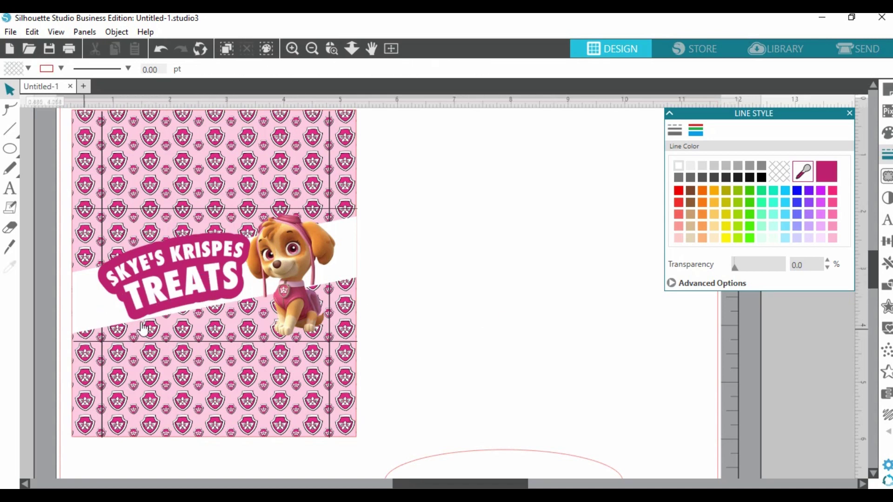
- Move the white slanted label off the page and fit the spare pink slanted band across the wrapper behind the text and Skye
{"action": "left_click", "coordinate": [353, 232]}
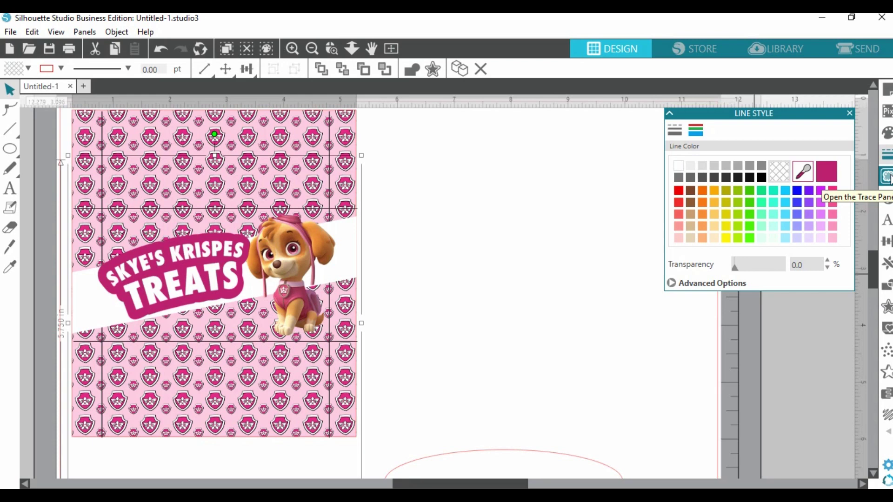
{"action": "left_click_drag", "start_coordinate": [356, 246], "coordinate": [67, 306]}
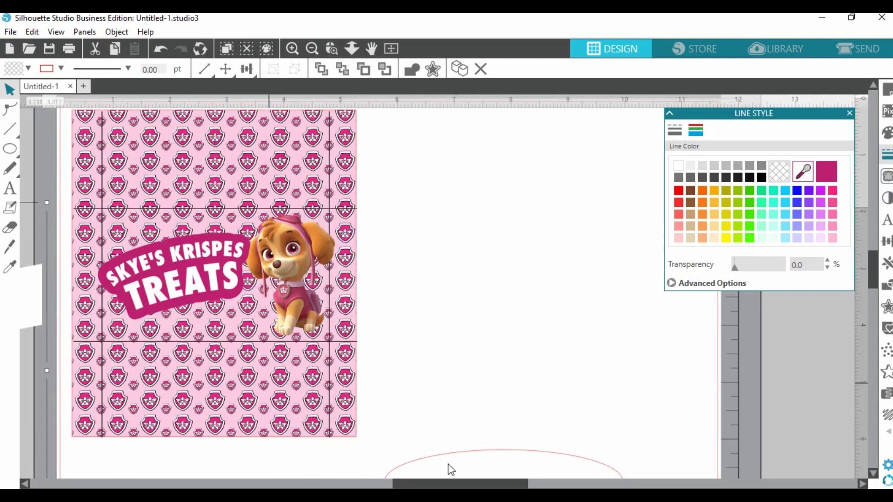
{"action": "scroll", "coordinate": [471, 479], "scroll_direction": "left", "scroll_amount": 5}
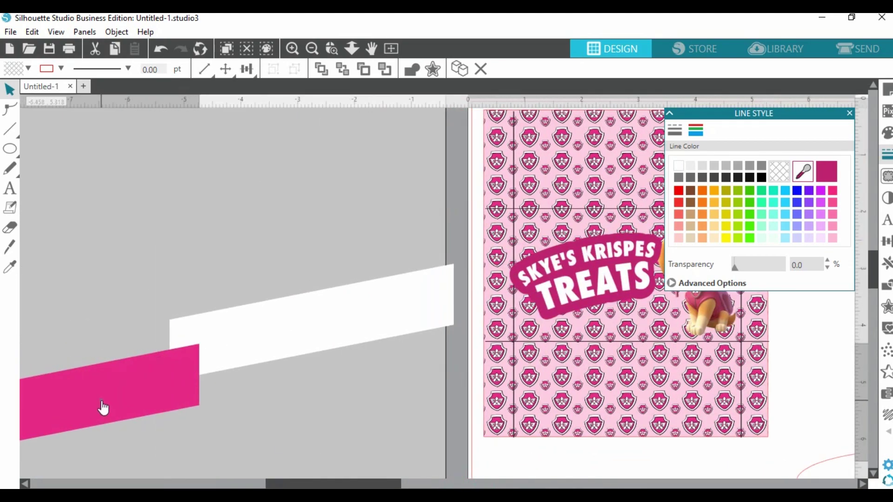
{"action": "left_click_drag", "start_coordinate": [103, 407], "coordinate": [571, 312]}
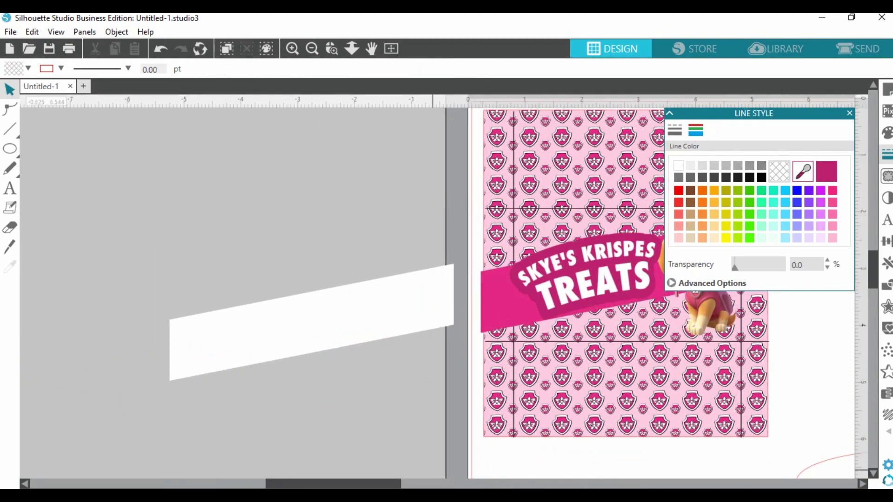
{"action": "left_click_drag", "start_coordinate": [389, 484], "coordinate": [482, 483]}
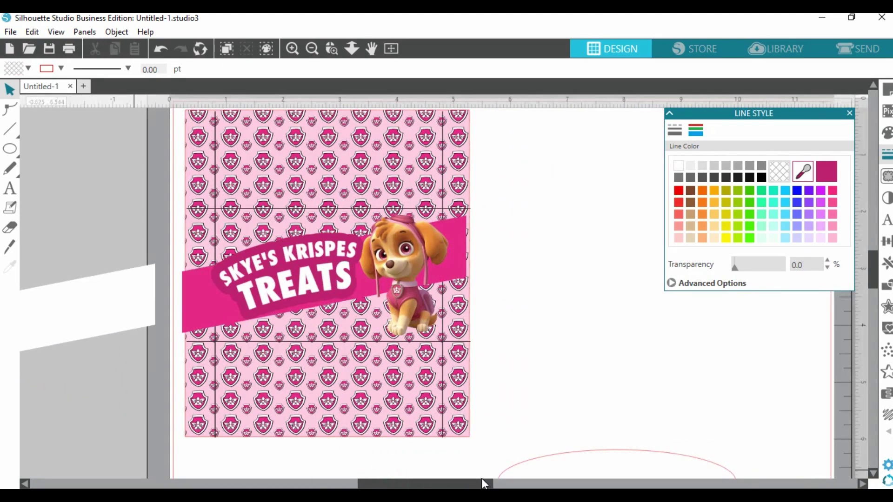
{"action": "left_click", "coordinate": [461, 270]}
{"action": "left_click_drag", "start_coordinate": [460, 270], "coordinate": [464, 270]}
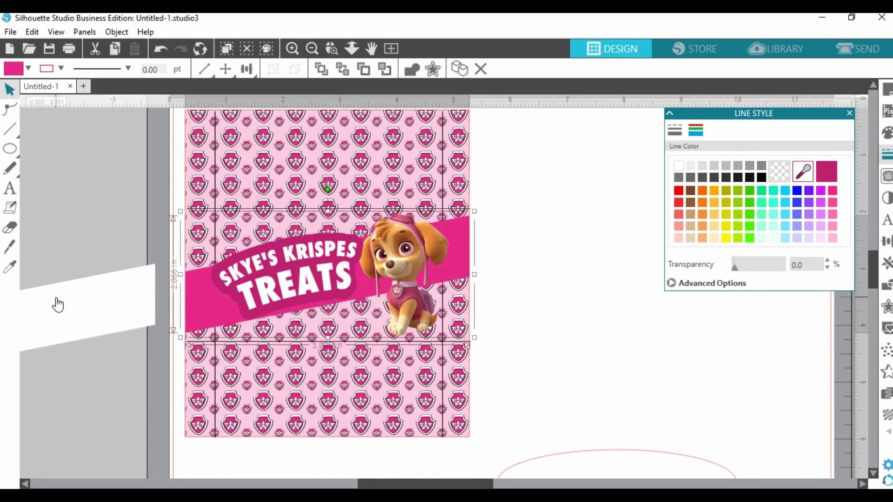
- Give the pink slanted band a white line and white fill, and shift it slightly upward on the wrapper
{"action": "left_click", "coordinate": [800, 172]}
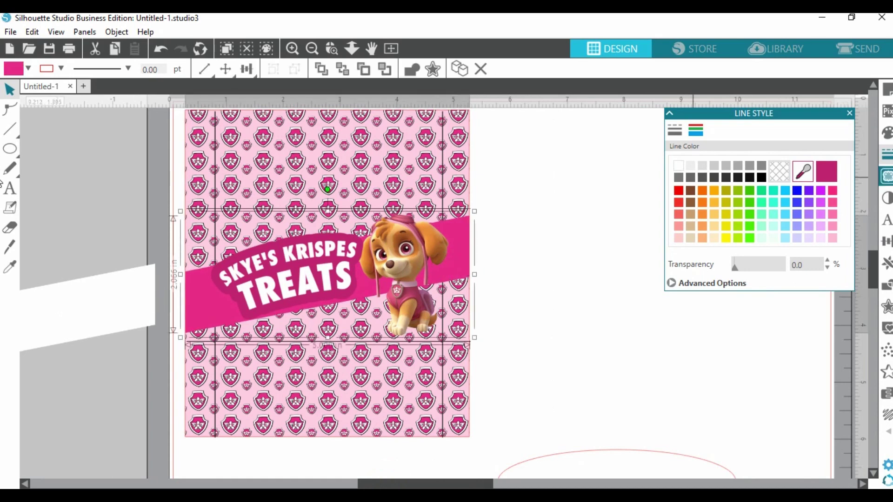
{"action": "left_click", "coordinate": [682, 166]}
{"action": "left_click", "coordinate": [886, 134]}
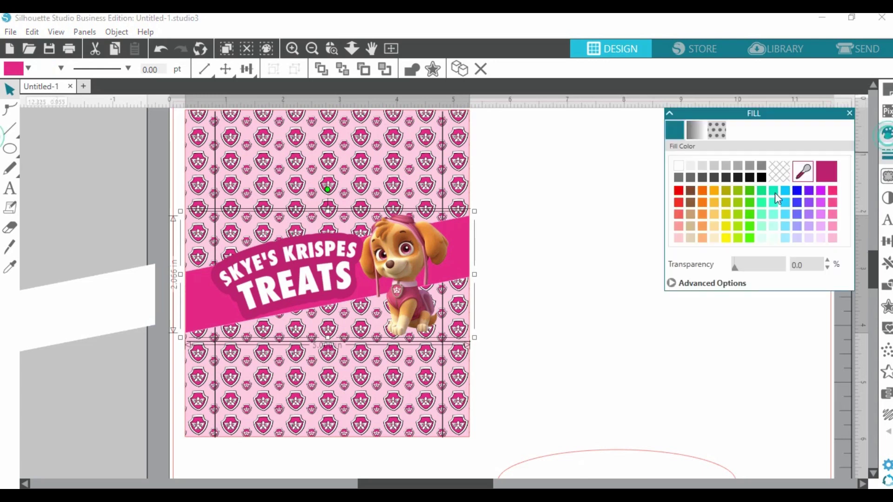
{"action": "left_click", "coordinate": [678, 165]}
{"action": "left_click", "coordinate": [462, 261]}
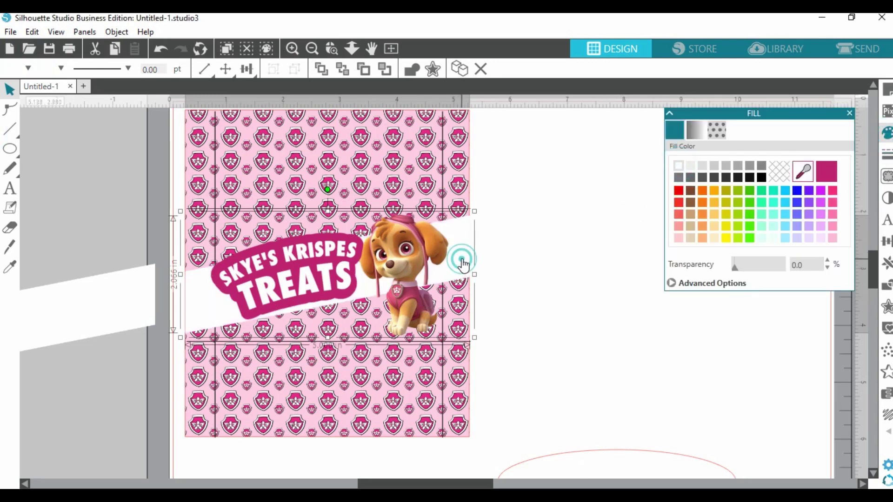
{"action": "left_click_drag", "start_coordinate": [462, 260], "coordinate": [464, 260]}
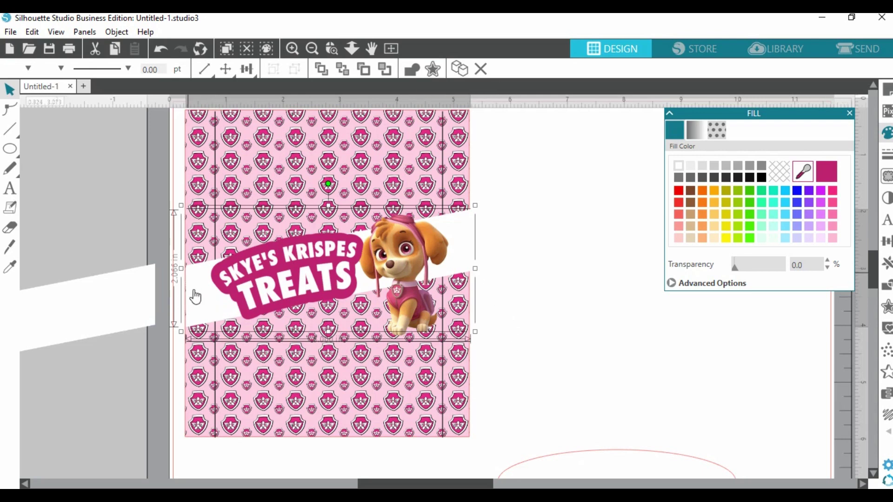
- Duplicate the white slanted band, offset the copy sideways and give it the sampled dark pink fill and line color
{"action": "right_click", "coordinate": [459, 241]}
{"action": "left_click", "coordinate": [484, 259]}
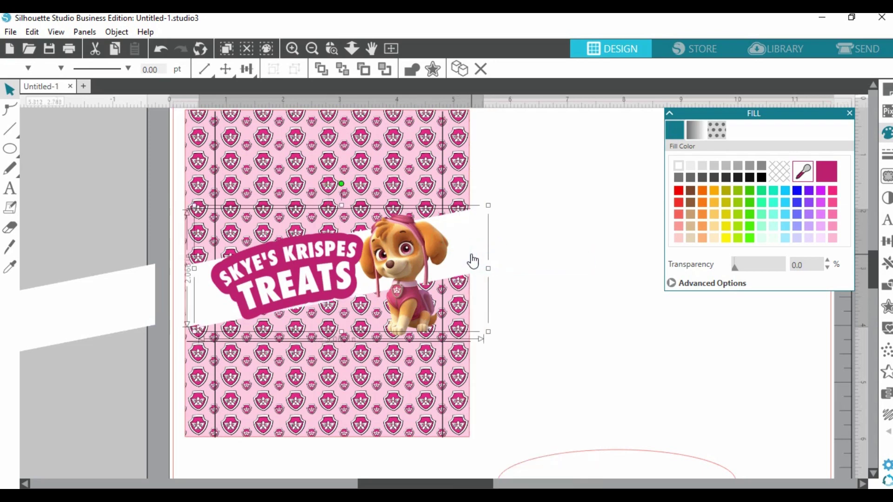
{"action": "left_click_drag", "start_coordinate": [472, 262], "coordinate": [604, 251]}
{"action": "left_click", "coordinate": [826, 172]}
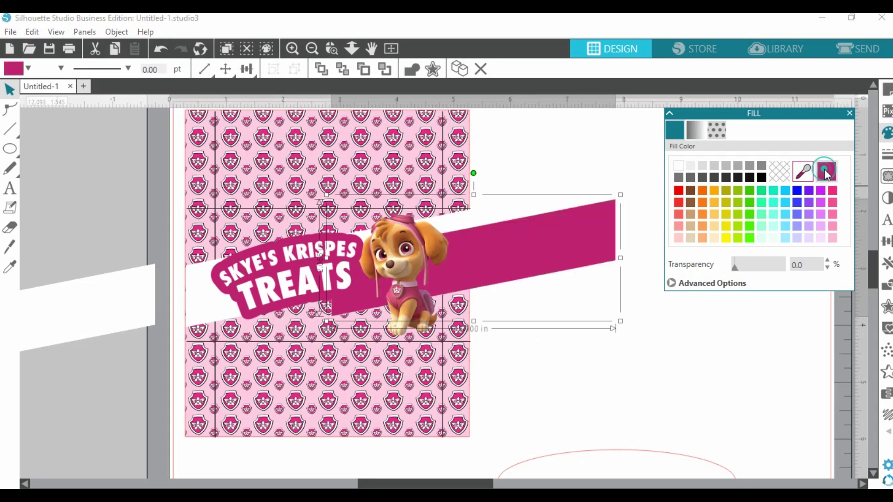
{"action": "left_click", "coordinate": [886, 154]}
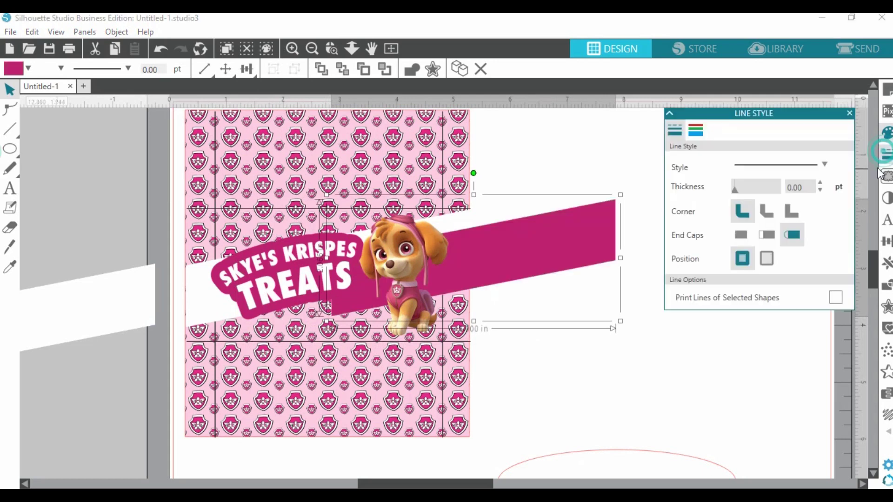
{"action": "left_click", "coordinate": [696, 131]}
{"action": "left_click", "coordinate": [826, 171]}
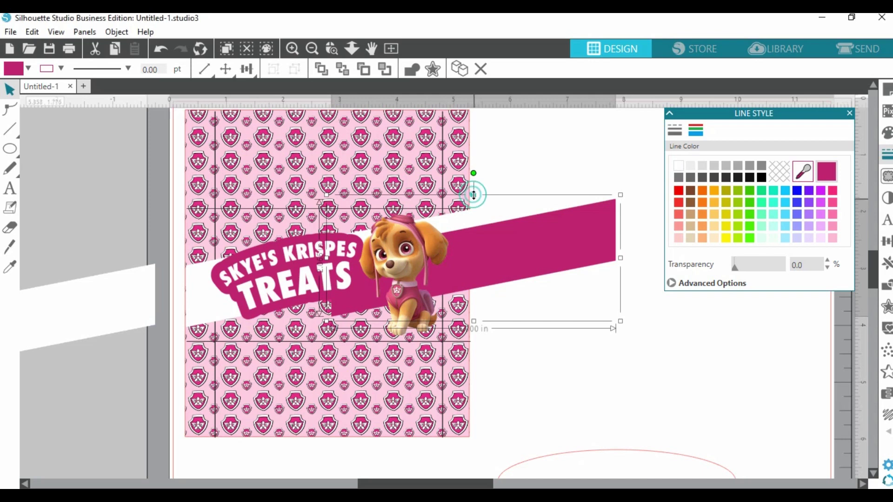
- Stretch the dark pink band to about 2.147 in high and place it behind the white band as a border
{"action": "left_click_drag", "start_coordinate": [473, 194], "coordinate": [474, 189]}
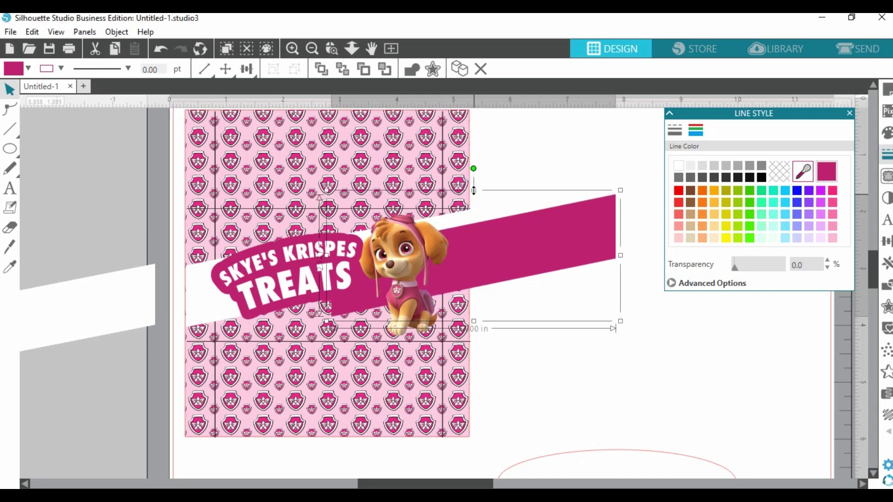
{"action": "right_click", "coordinate": [516, 247]}
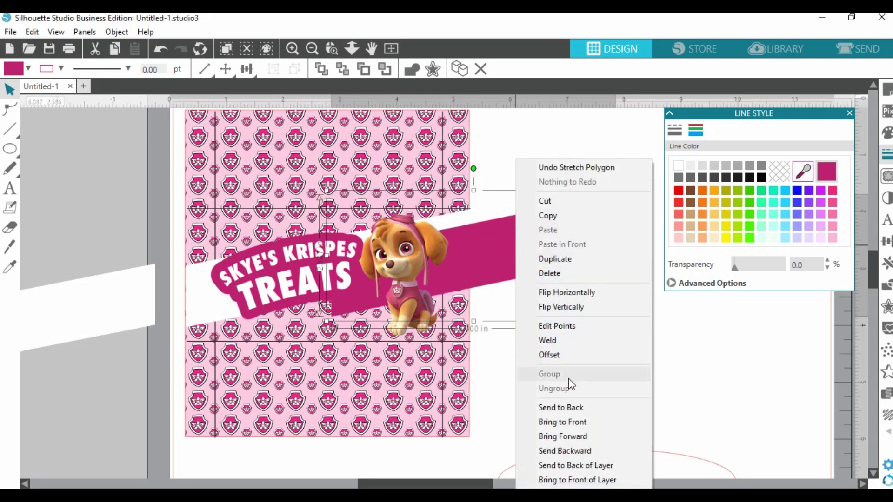
{"action": "left_click", "coordinate": [563, 451]}
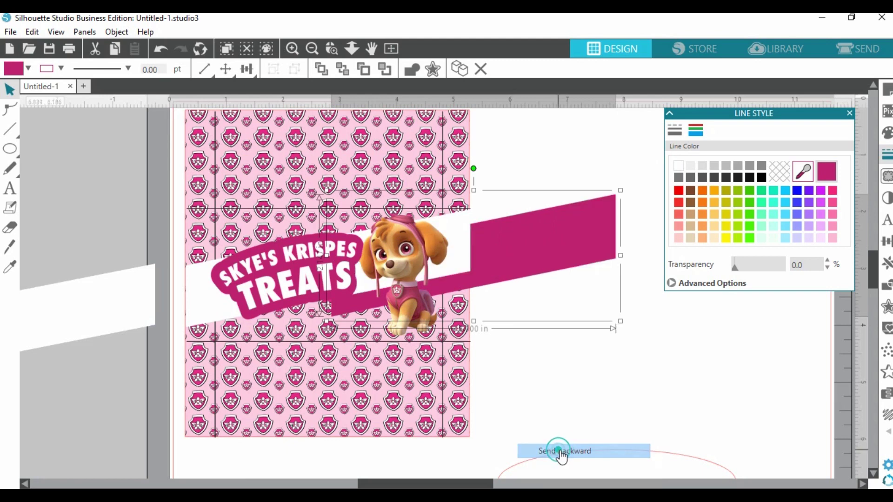
{"action": "left_click_drag", "start_coordinate": [525, 258], "coordinate": [389, 268]}
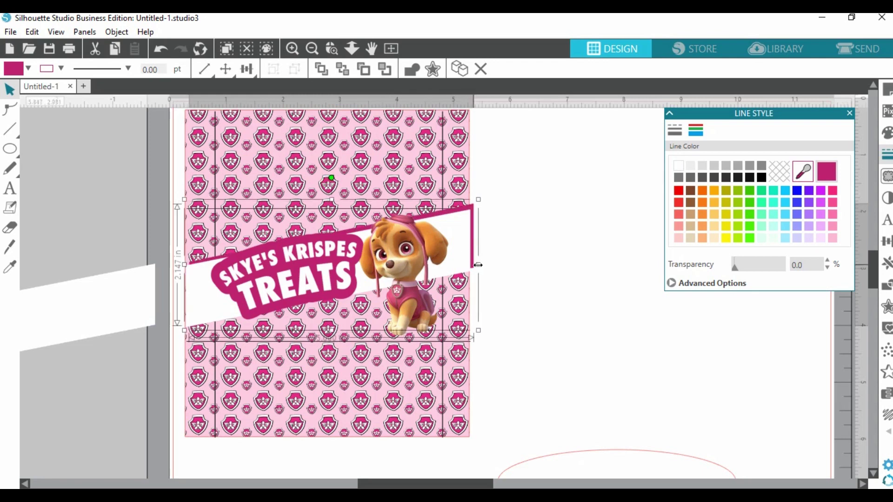
- Narrow the dark pink band to the wrapper's right edge, stretch it to about 2.274 in high and rotate it slightly clockwise
{"action": "left_click_drag", "start_coordinate": [478, 265], "coordinate": [474, 265]}
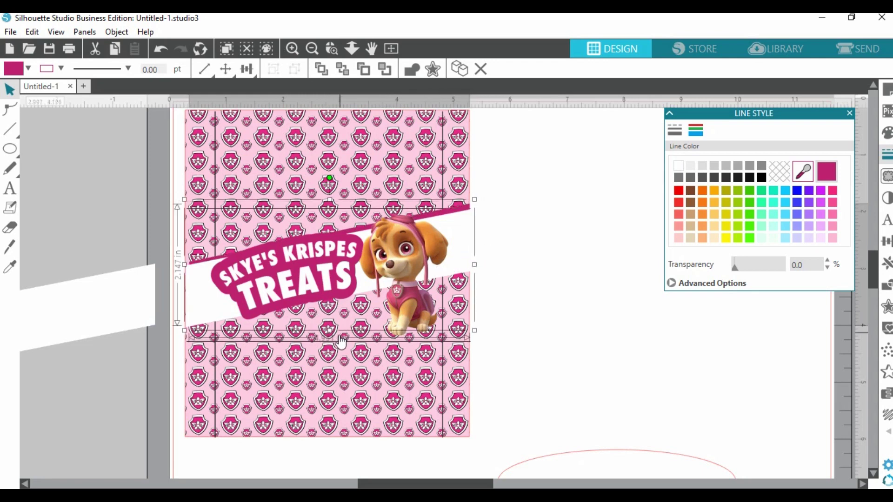
{"action": "left_click_drag", "start_coordinate": [329, 330], "coordinate": [330, 337]}
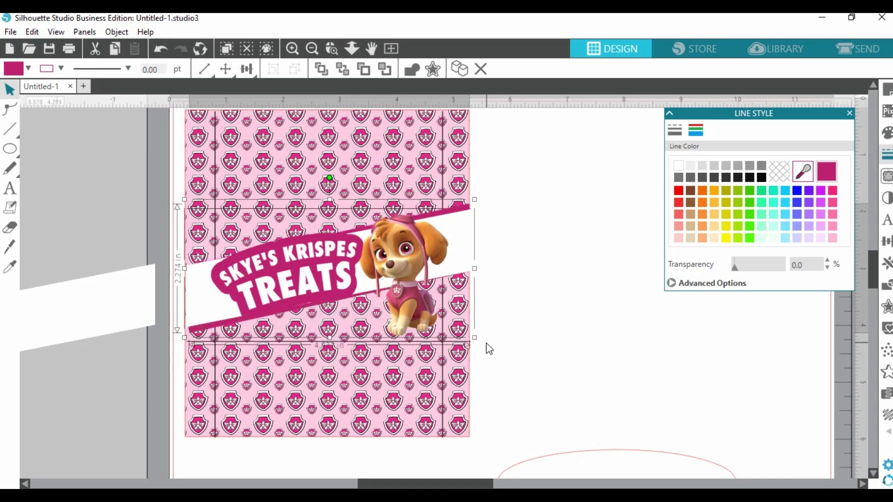
{"action": "left_click_drag", "start_coordinate": [330, 178], "coordinate": [332, 179]}
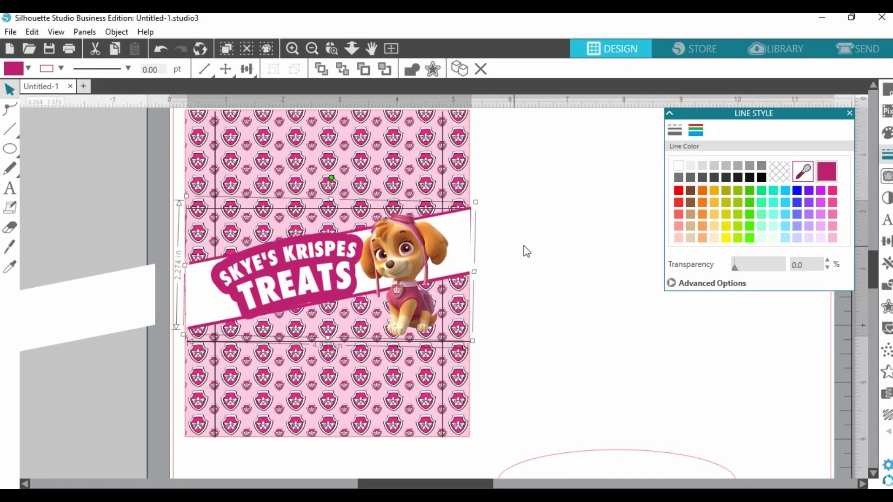
- Adjust both ends of the rotated dark pink band to meet the wrapper's side edges
{"action": "left_click", "coordinate": [536, 248]}
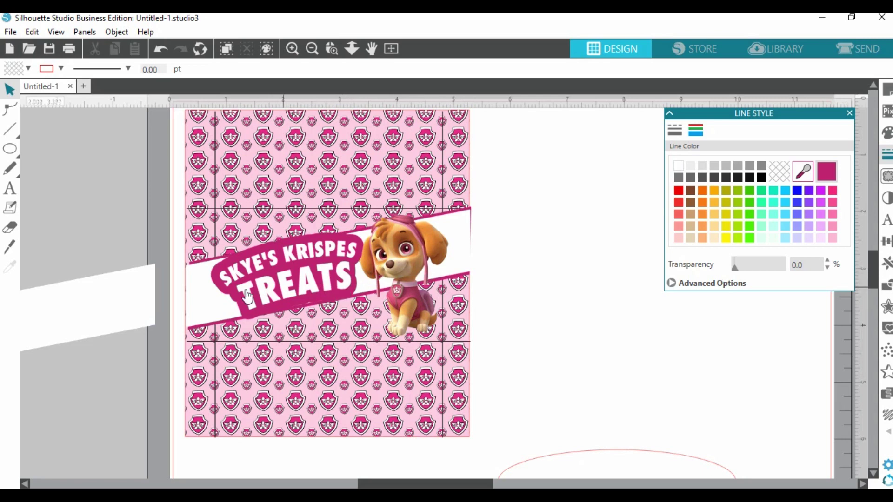
{"action": "left_click", "coordinate": [218, 332]}
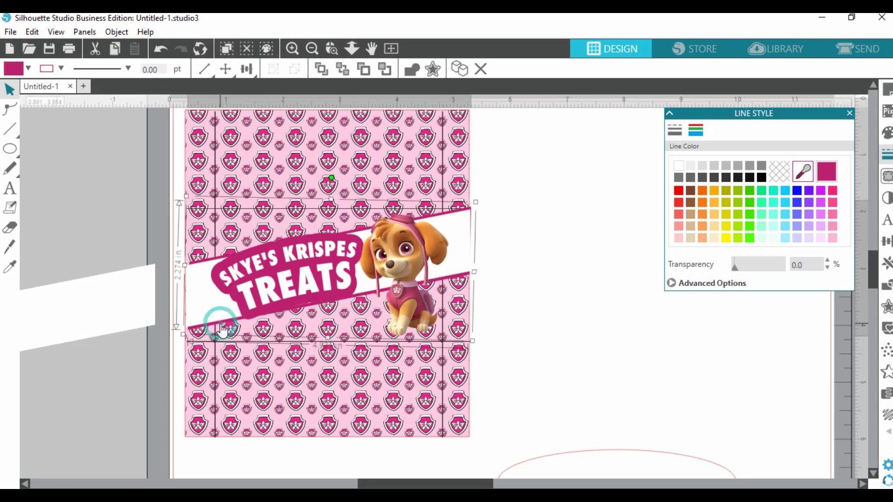
{"action": "left_click", "coordinate": [474, 271]}
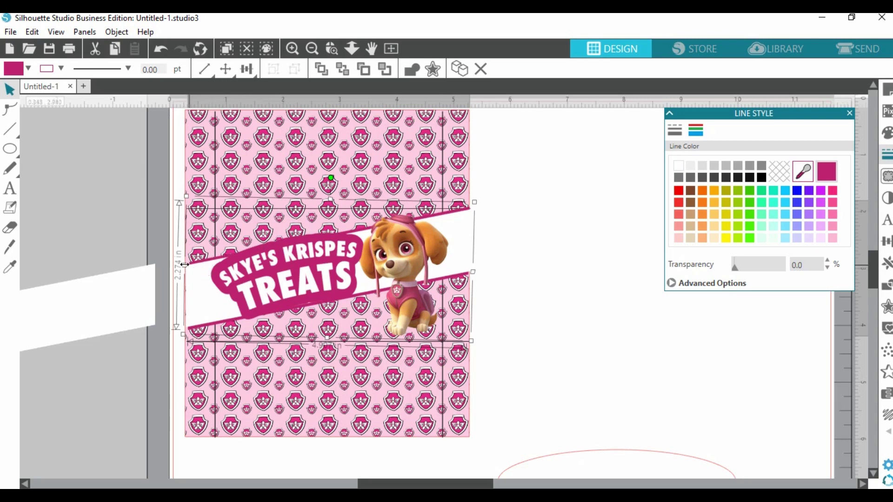
{"action": "left_click_drag", "start_coordinate": [184, 264], "coordinate": [183, 267]}
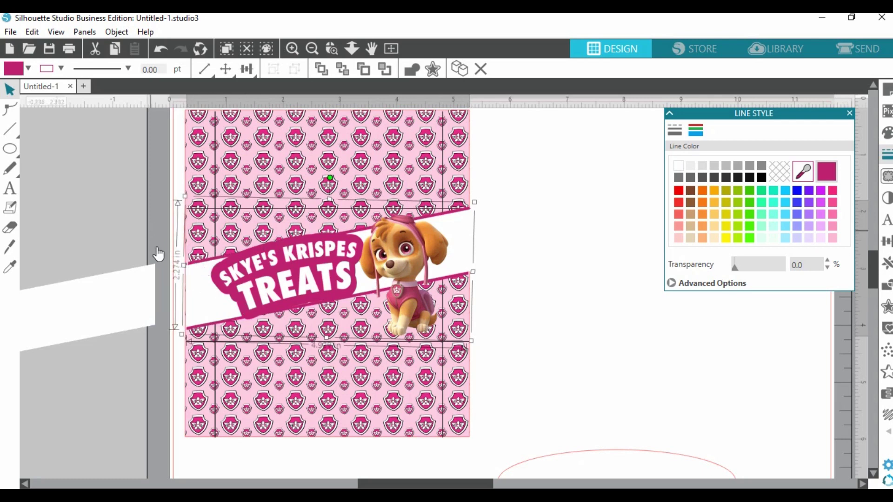
{"action": "left_click", "coordinate": [184, 264]}
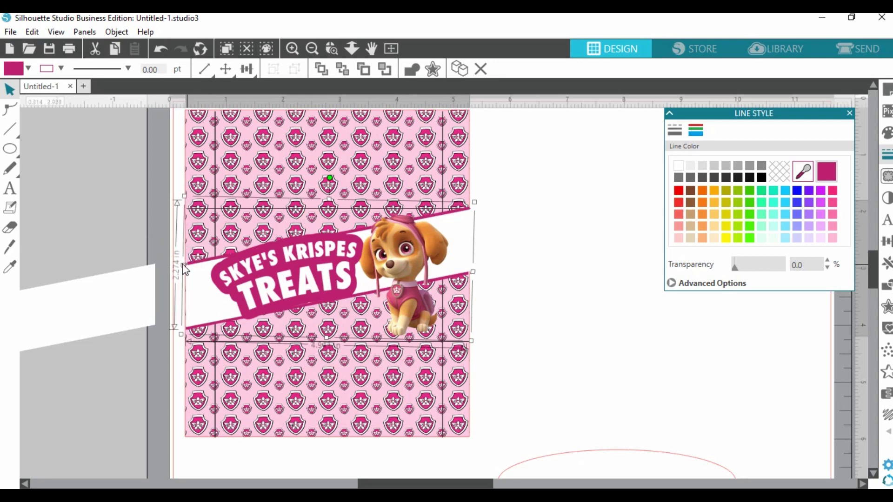
{"action": "left_click", "coordinate": [532, 313]}
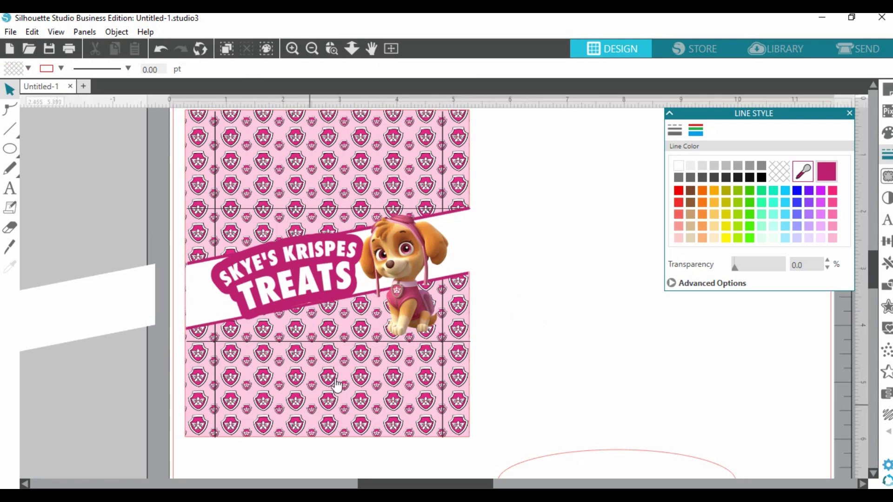
{"action": "scroll", "coordinate": [312, 384], "scroll_direction": "down", "scroll_amount": 1}
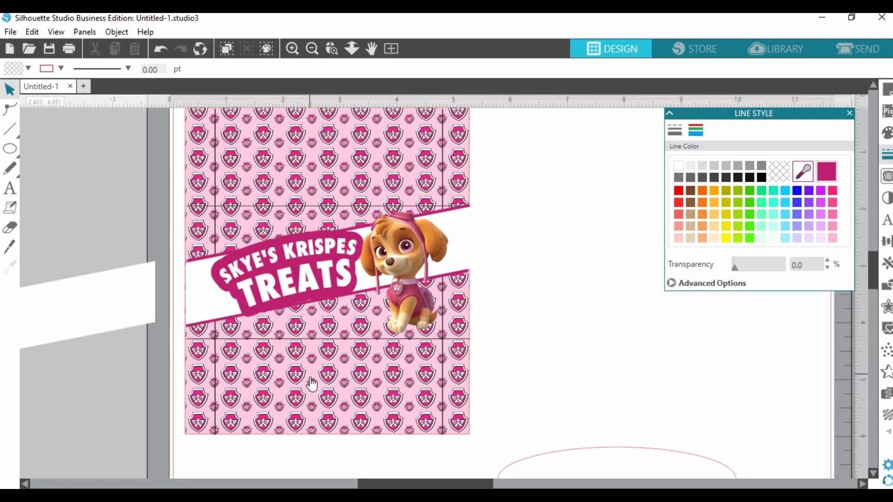
{"action": "left_click", "coordinate": [228, 320]}
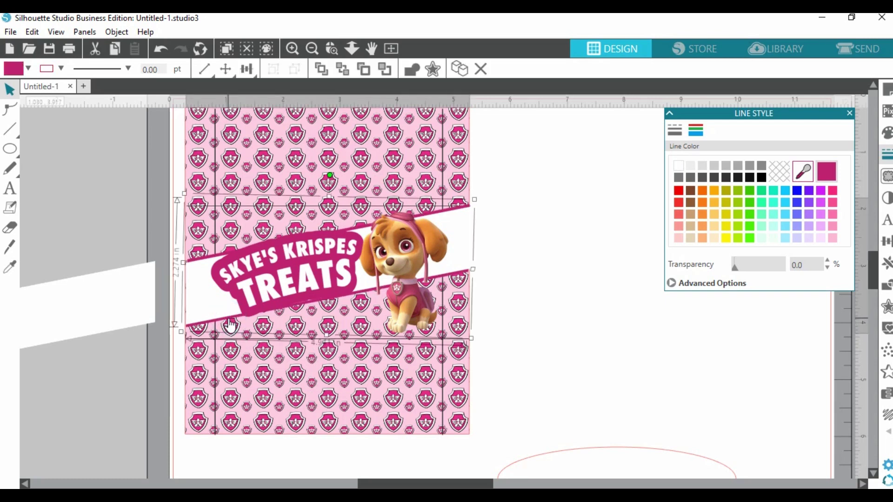
{"action": "left_click", "coordinate": [523, 227]}
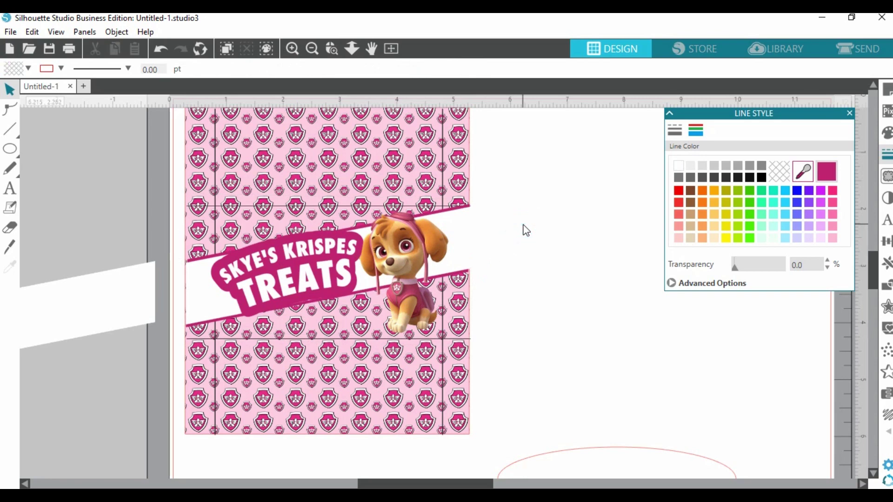
- Move the fold lines off the page and group all pieces of the wrapper design into one object
{"action": "scroll", "coordinate": [525, 230], "scroll_direction": "up", "scroll_amount": 1}
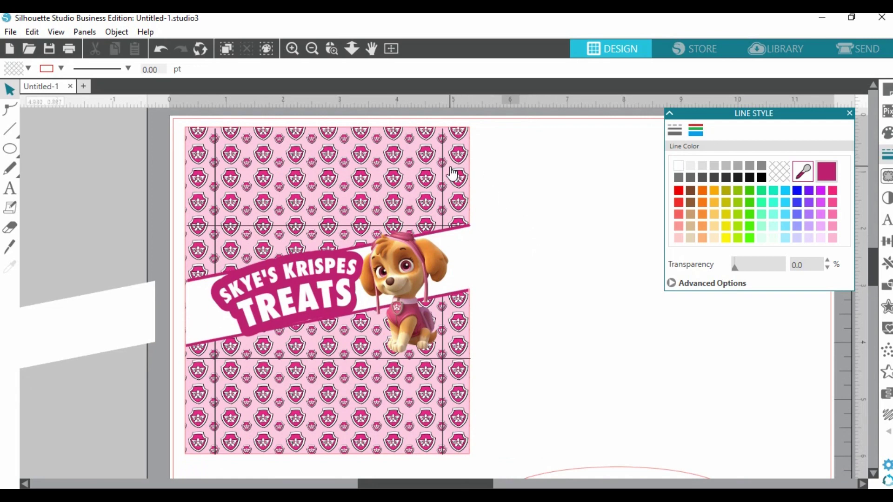
{"action": "left_click_drag", "start_coordinate": [442, 168], "coordinate": [51, 205]}
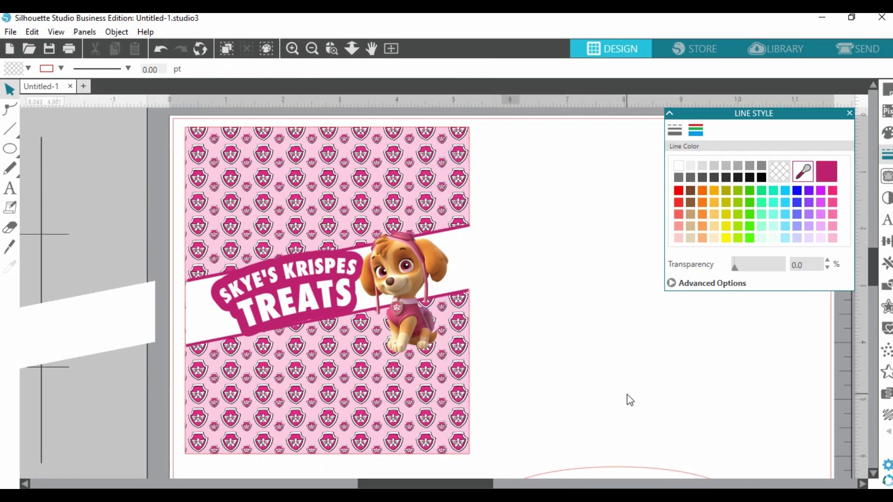
{"action": "left_click_drag", "start_coordinate": [189, 115], "coordinate": [483, 468]}
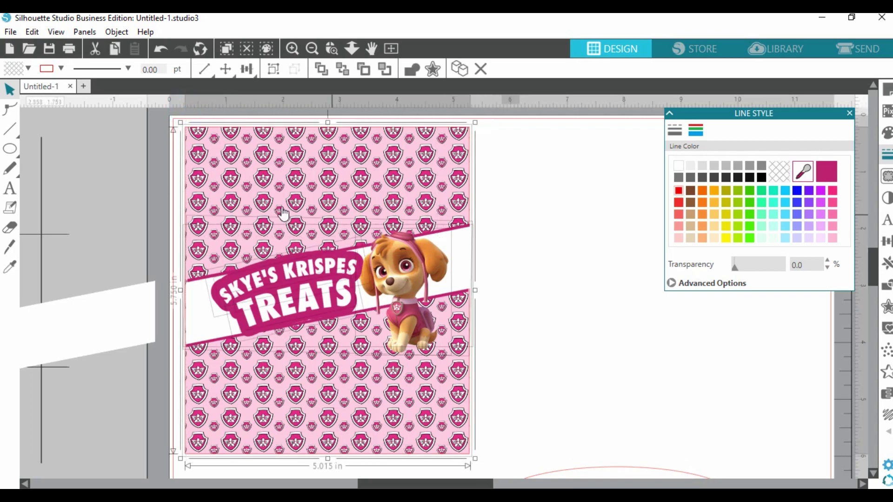
{"action": "left_click", "coordinate": [273, 69]}
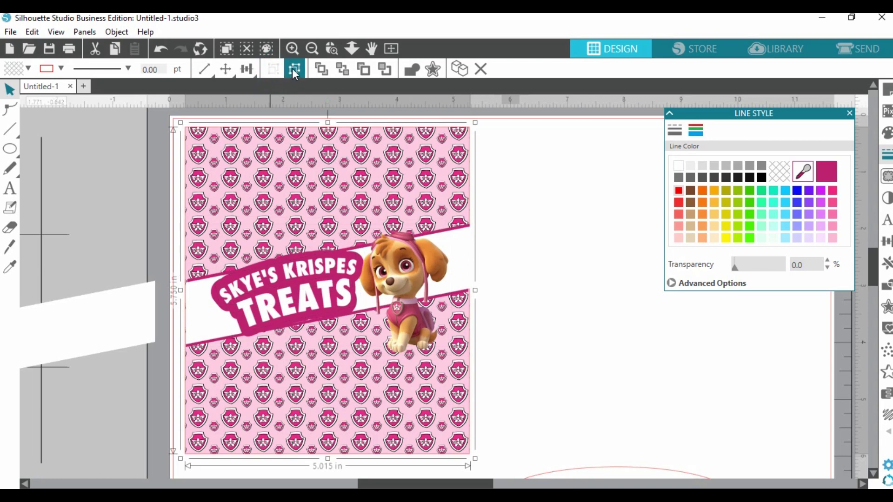
{"action": "left_click", "coordinate": [556, 303]}
{"action": "mouse_move", "coordinate": [346, 328]}
{"action": "left_mouse_down"}
{"action": "mouse_move", "coordinate": [546, 312]}
{"action": "mouse_move", "coordinate": [367, 326]}
{"action": "mouse_move", "coordinate": [500, 381]}
{"action": "mouse_move", "coordinate": [344, 346]}
{"action": "mouse_move", "coordinate": [341, 329]}
{"action": "left_mouse_up"}
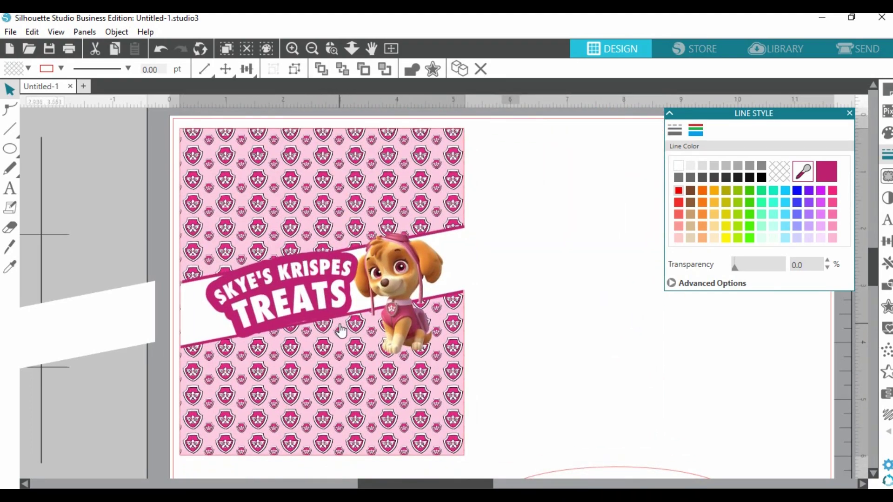
{"action": "key", "text": "Escape"}
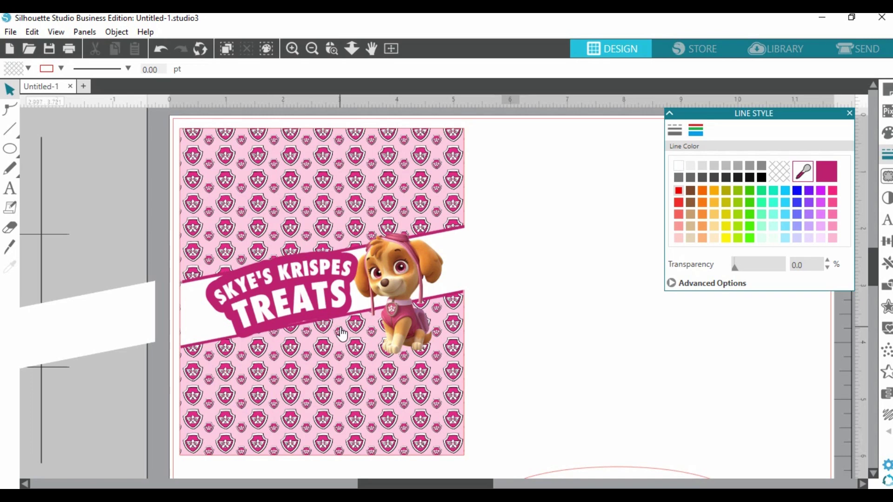
- Shift the spare white band farther off the page and delete the leftover ellipse below the wrapper
{"action": "left_click", "coordinate": [850, 113]}
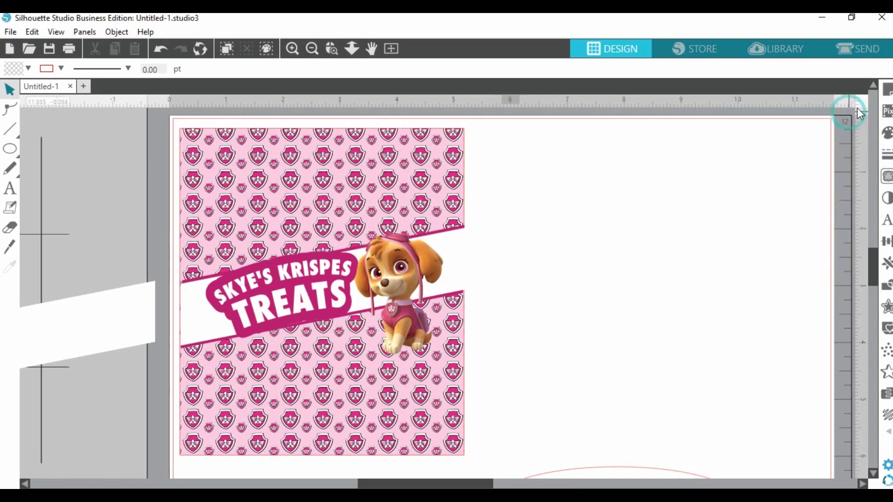
{"action": "left_click", "coordinate": [887, 132]}
{"action": "mouse_move", "coordinate": [233, 199]}
{"action": "left_mouse_down"}
{"action": "mouse_move", "coordinate": [278, 260]}
{"action": "mouse_move", "coordinate": [233, 199]}
{"action": "left_mouse_up"}
{"action": "key", "text": "Escape"}
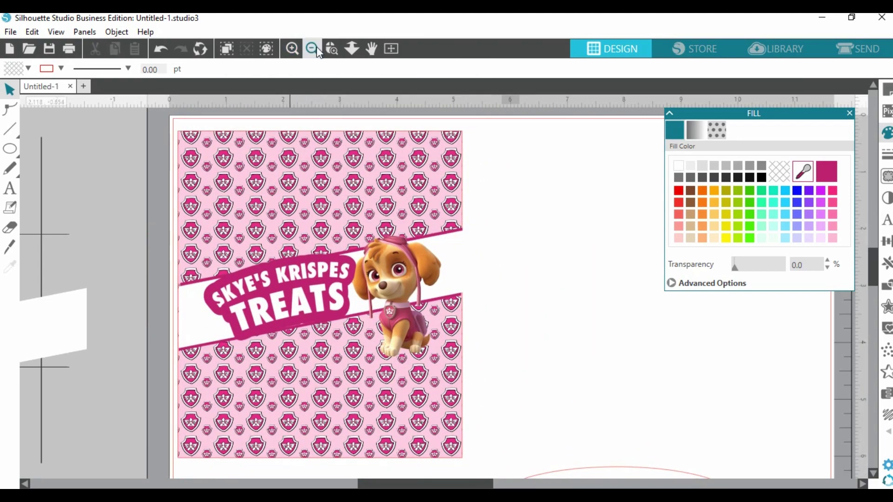
{"action": "left_click", "coordinate": [318, 49]}
{"action": "left_click", "coordinate": [849, 113]}
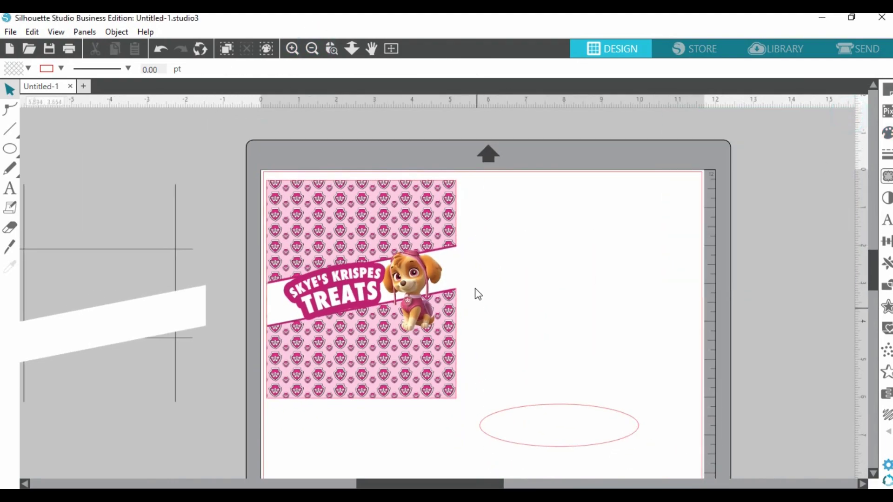
{"action": "left_click", "coordinate": [535, 408]}
{"action": "key", "text": "Delete"}
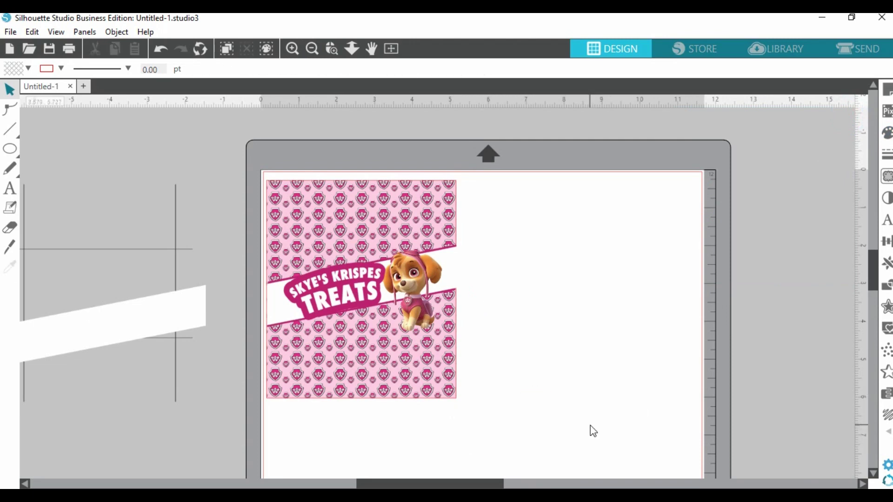
- Duplicate the grouped wrapper and place the two copies side by side on the page, clear of its edges
{"action": "scroll", "coordinate": [593, 430], "scroll_direction": "down", "scroll_amount": 3}
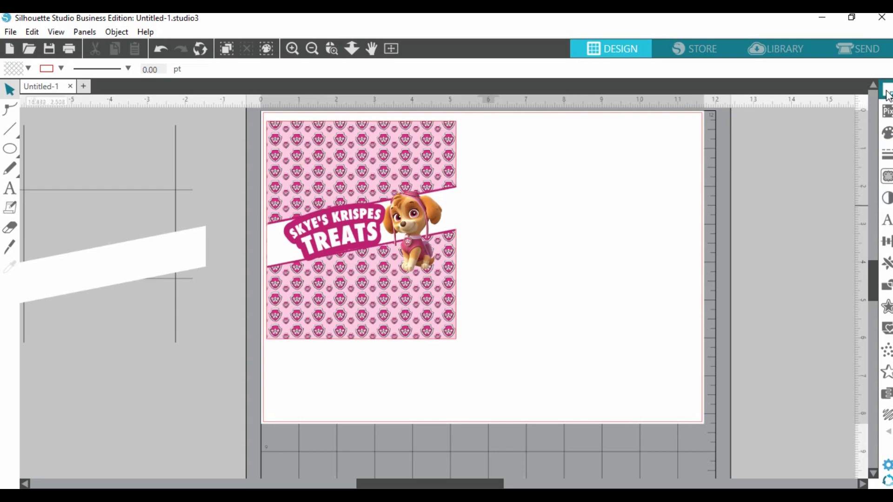
{"action": "left_click_drag", "start_coordinate": [382, 292], "coordinate": [389, 318]}
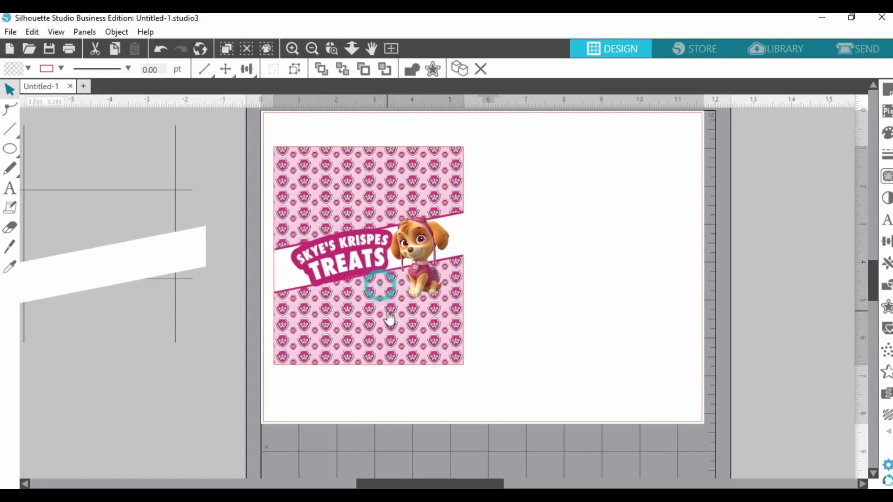
{"action": "right_click", "coordinate": [388, 318]}
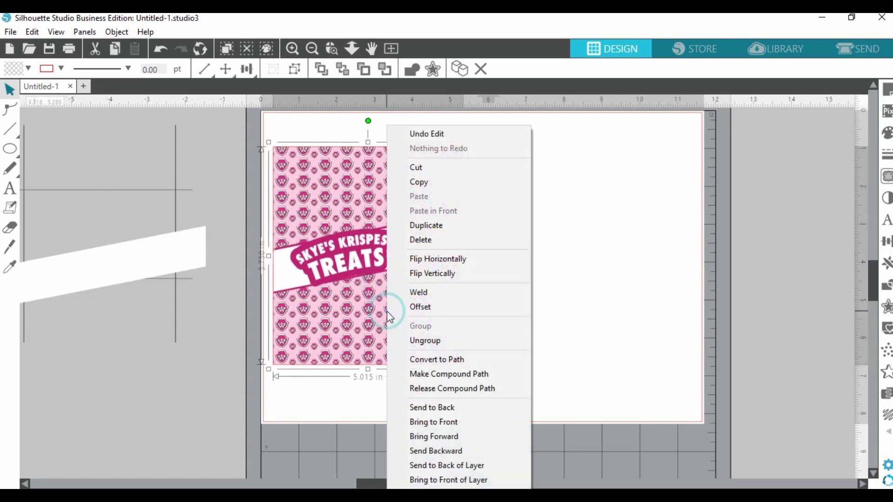
{"action": "left_click", "coordinate": [424, 225]}
{"action": "left_click_drag", "start_coordinate": [393, 315], "coordinate": [596, 319]}
{"action": "left_click_drag", "start_coordinate": [442, 342], "coordinate": [449, 349]}
{"action": "key", "text": "Escape"}
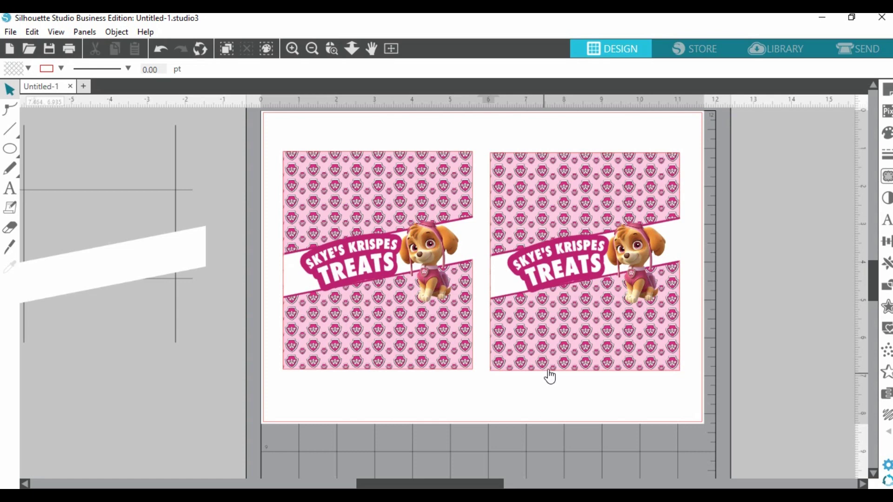
- Select both wrappers and set them to Cut Edge in the cutting setup, and return to the design view
{"action": "left_click_drag", "start_coordinate": [286, 122], "coordinate": [676, 416]}
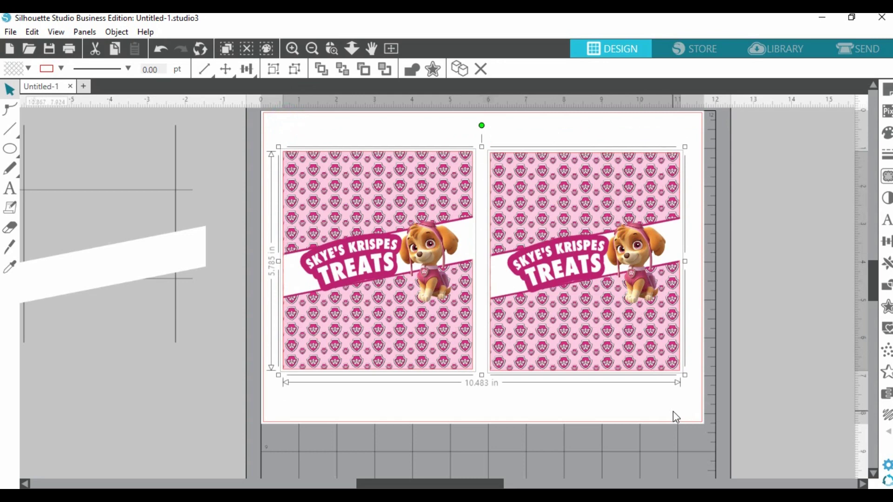
{"action": "left_click", "coordinate": [860, 48]}
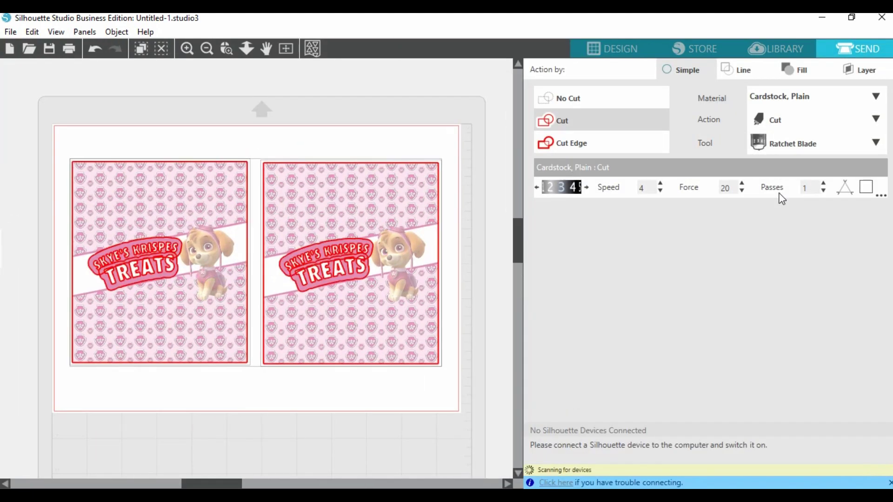
{"action": "left_click", "coordinate": [579, 144]}
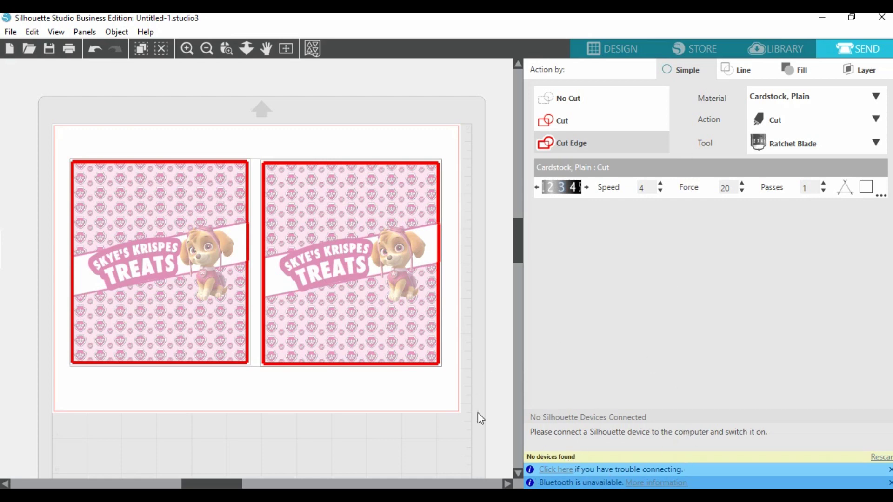
{"action": "left_click", "coordinate": [626, 43]}
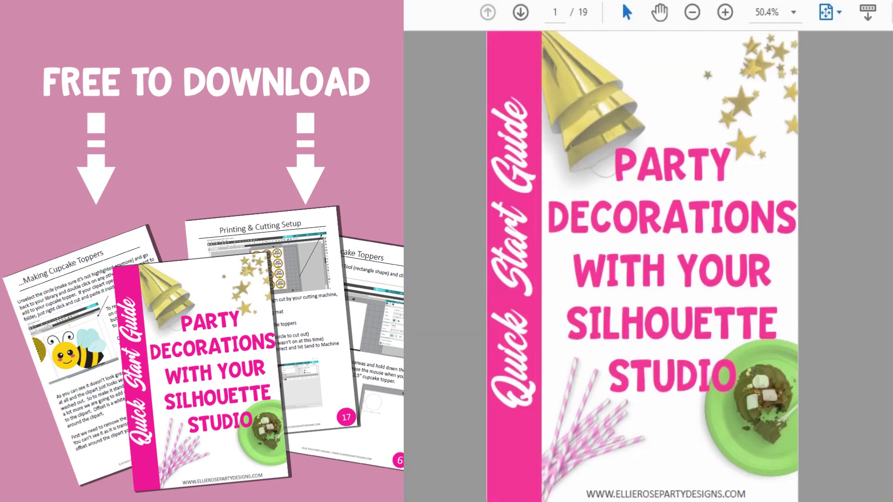
{"action": "scroll", "coordinate": [642, 265], "scroll_direction": "down", "scroll_amount": 2}
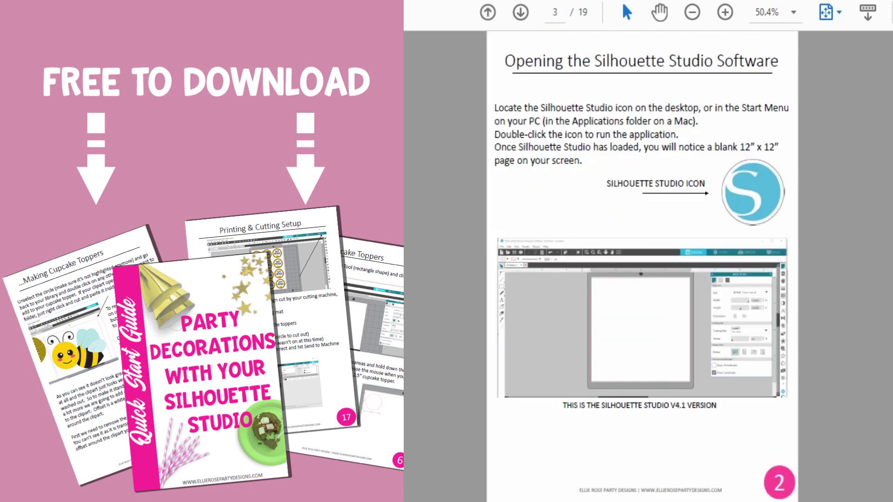
{"action": "scroll", "coordinate": [642, 265], "scroll_direction": "down", "scroll_amount": 2}
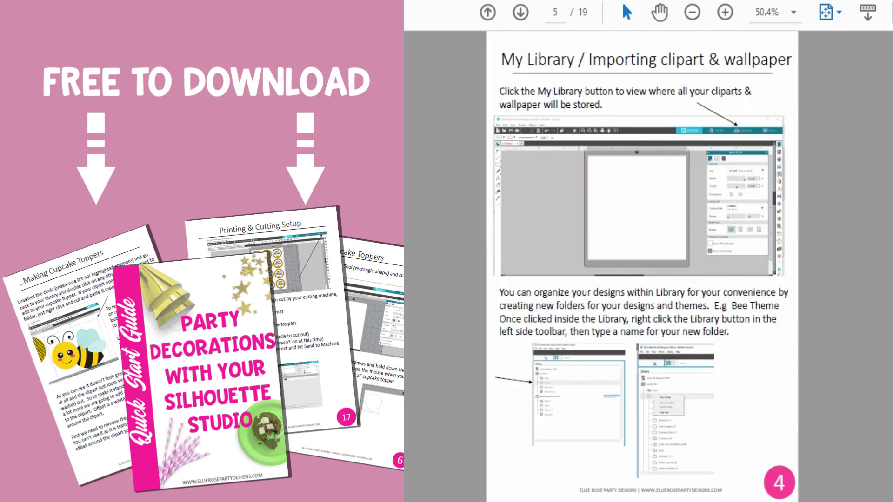
{"action": "scroll", "coordinate": [642, 265], "scroll_direction": "down", "scroll_amount": 2}
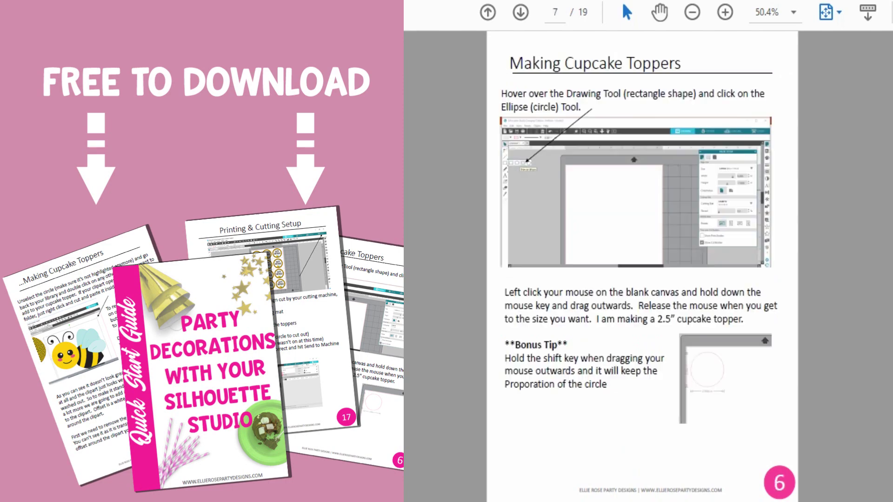
{"action": "scroll", "coordinate": [641, 265], "scroll_direction": "down", "scroll_amount": 1}
{"action": "scroll", "coordinate": [642, 265], "scroll_direction": "down", "scroll_amount": 2}
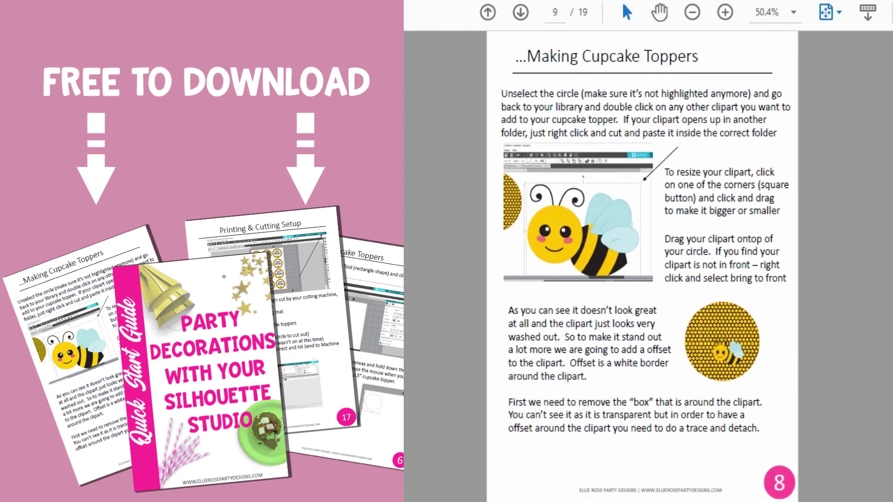